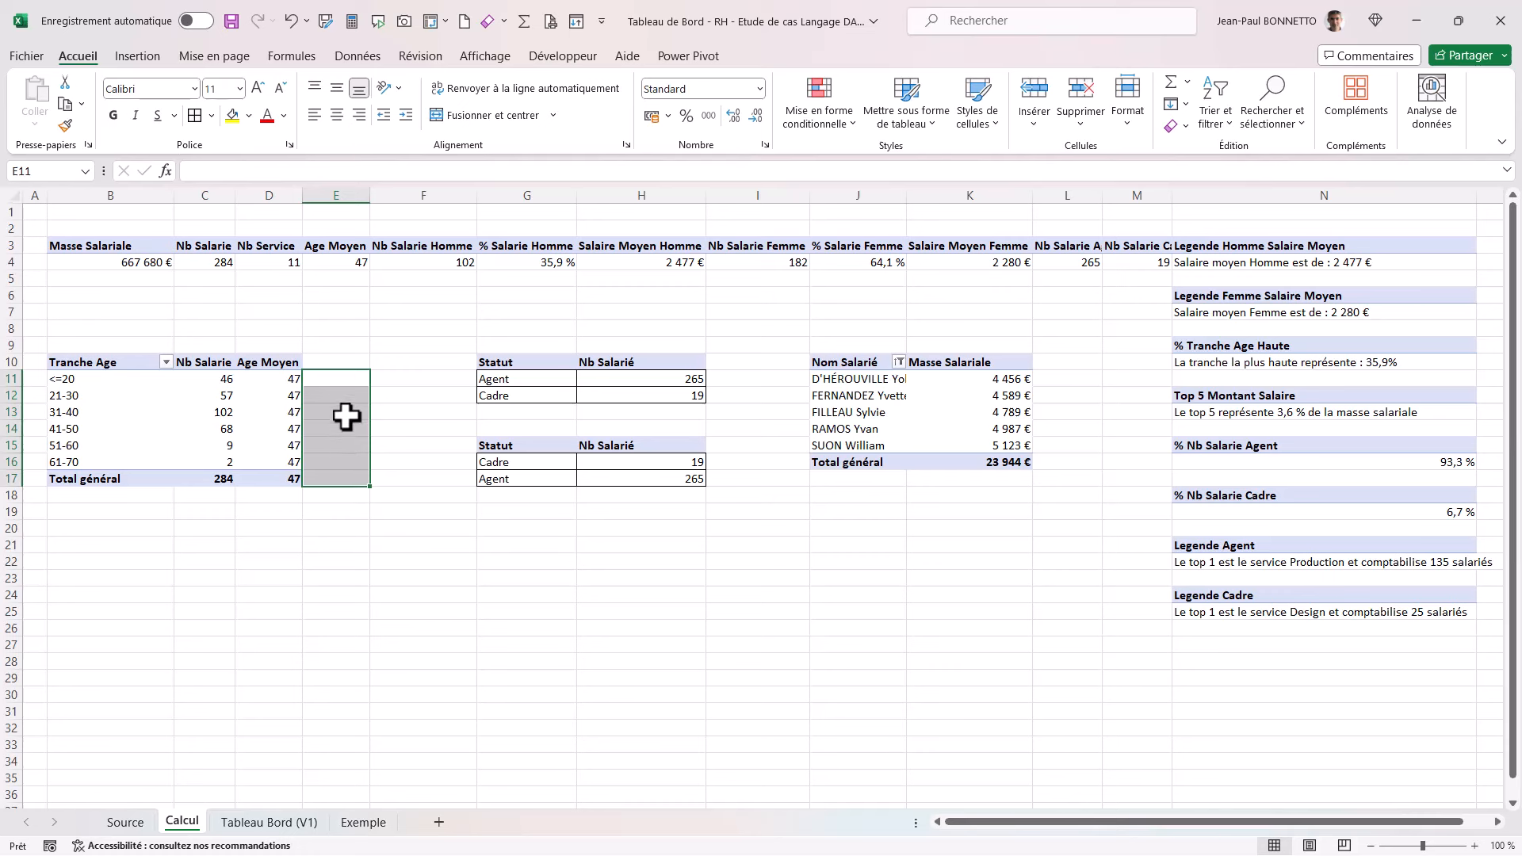
Step: Examine the Nb Salarie and Age Moyen columns of the Tranche Age pivot table and the empty column beside them
{"action": "left_click", "coordinate": [346, 412]}
{"action": "left_click", "coordinate": [227, 412]}
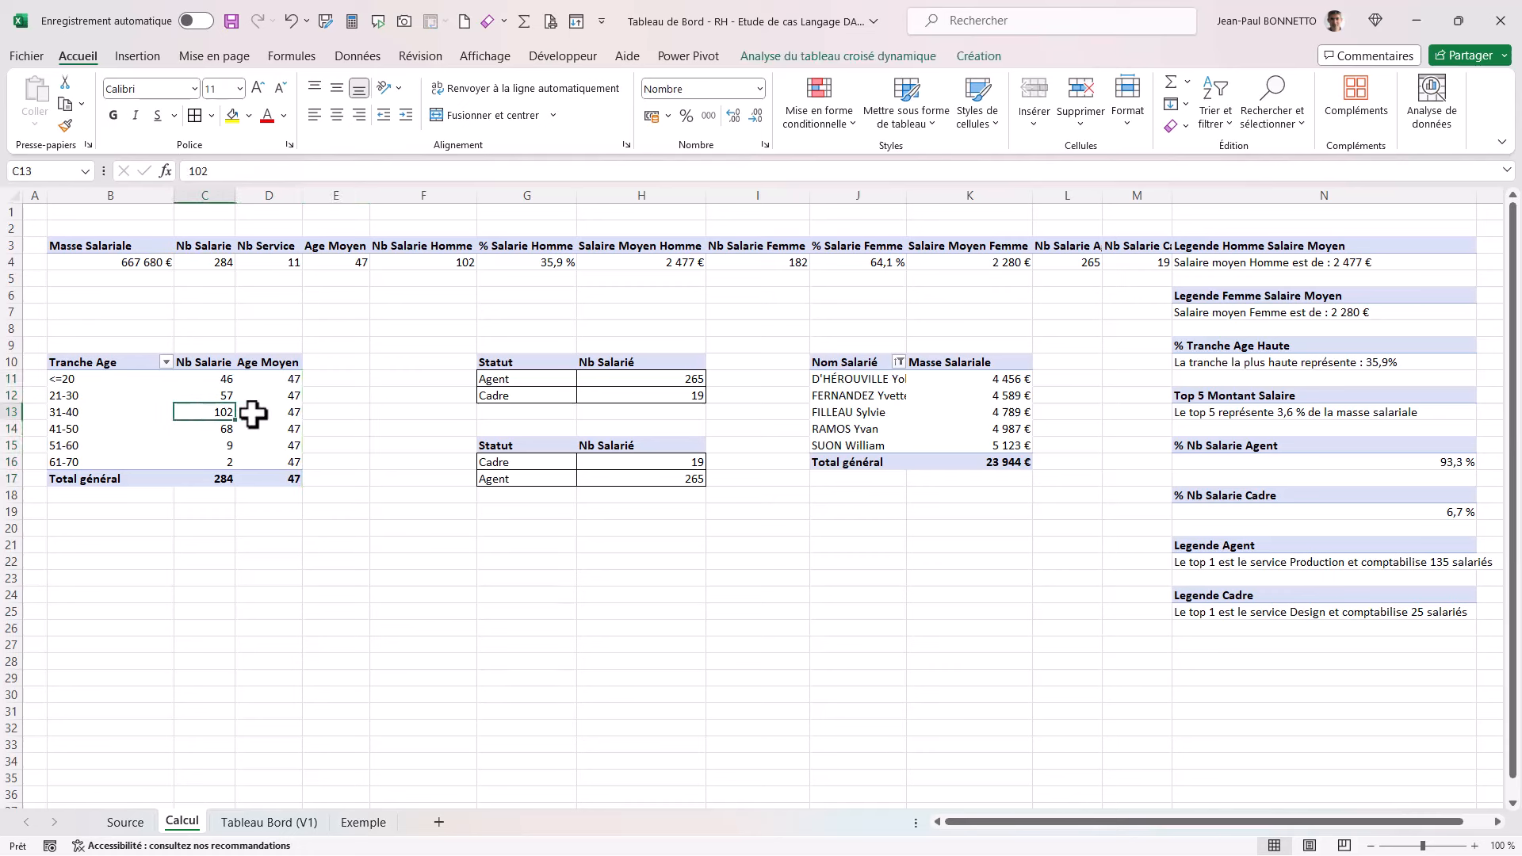
{"action": "left_click", "coordinate": [332, 419]}
{"action": "left_click", "coordinate": [348, 378]}
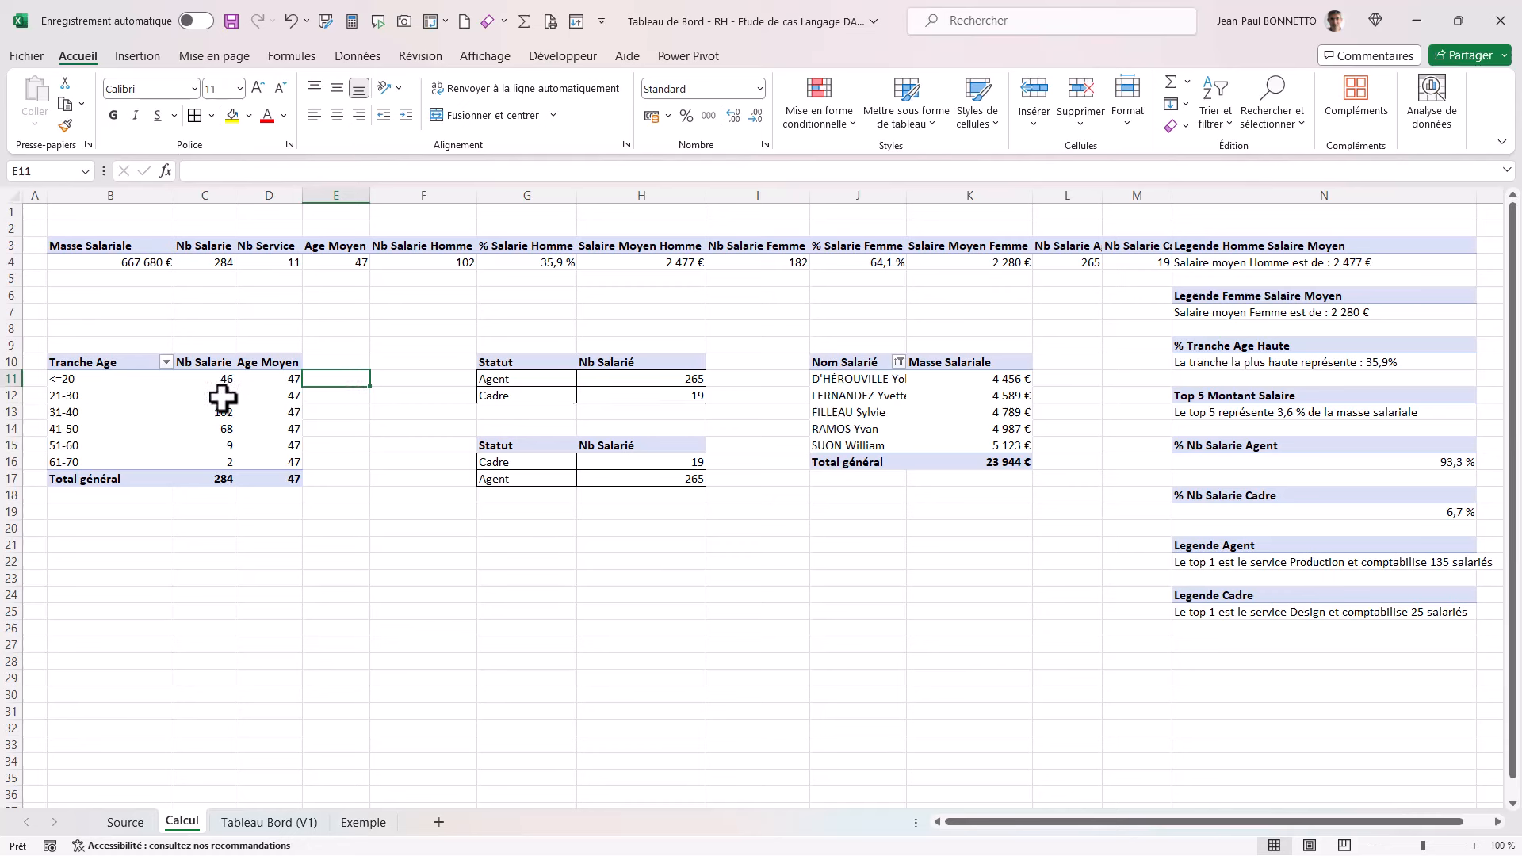
{"action": "left_click_drag", "start_coordinate": [349, 383], "coordinate": [345, 449]}
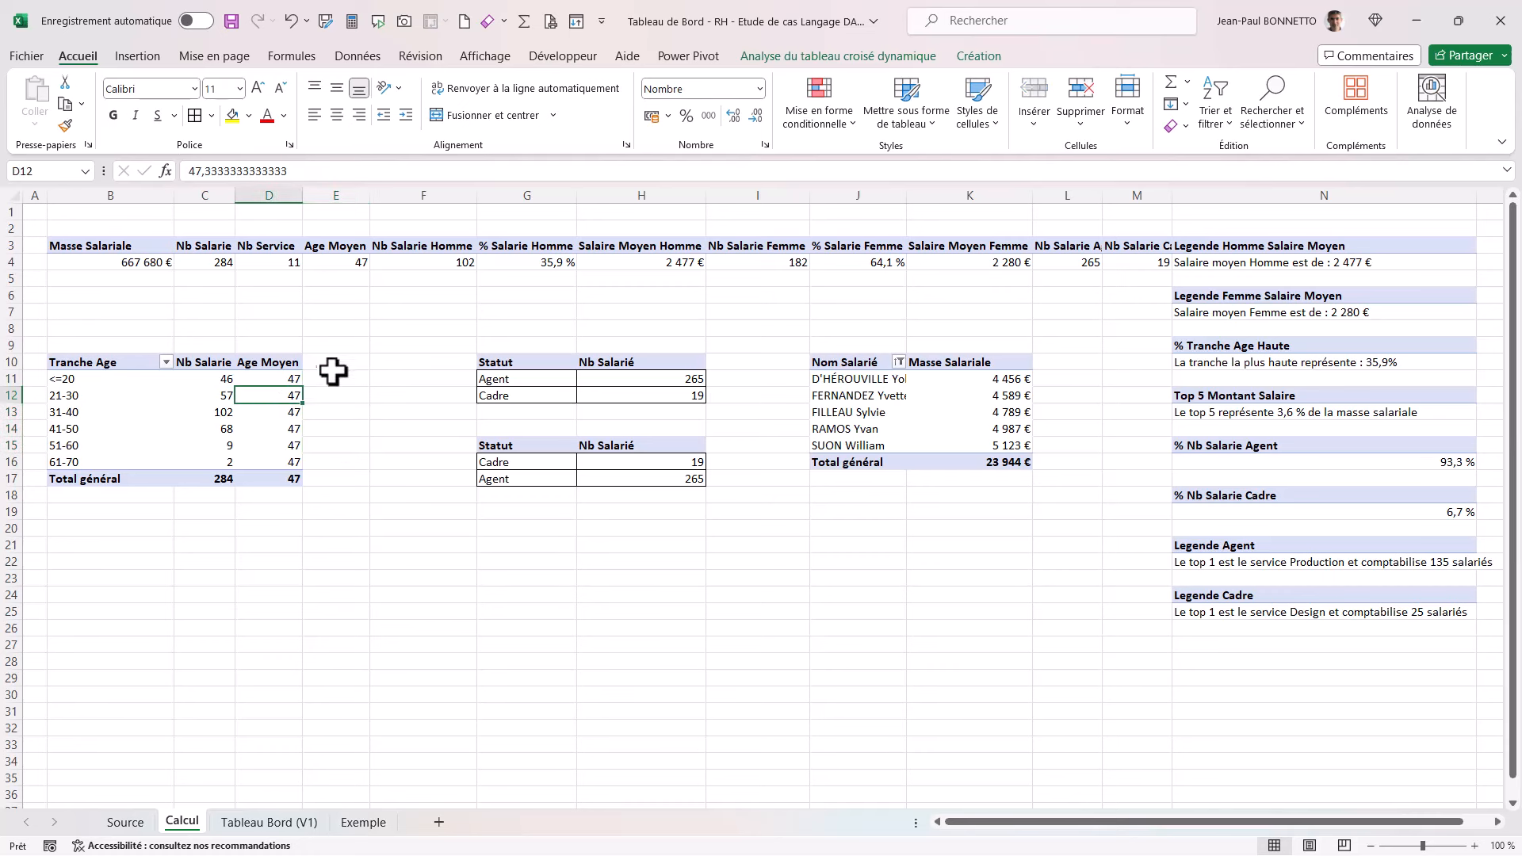
{"action": "left_click_drag", "start_coordinate": [341, 364], "coordinate": [349, 475]}
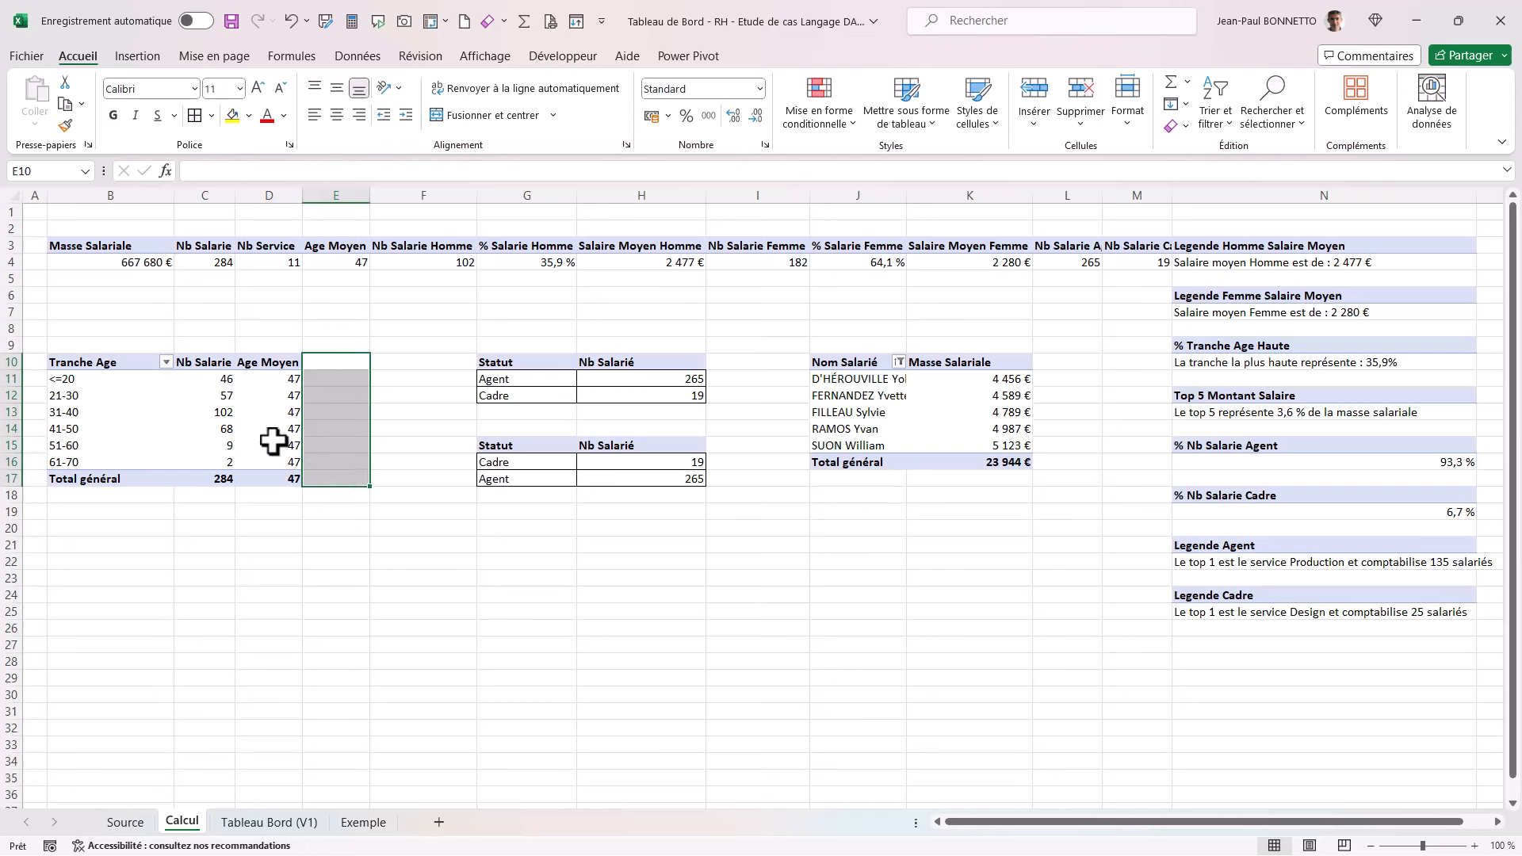
{"action": "left_click", "coordinate": [348, 413]}
{"action": "left_click_drag", "start_coordinate": [194, 400], "coordinate": [208, 448]}
{"action": "left_click_drag", "start_coordinate": [337, 397], "coordinate": [336, 464]}
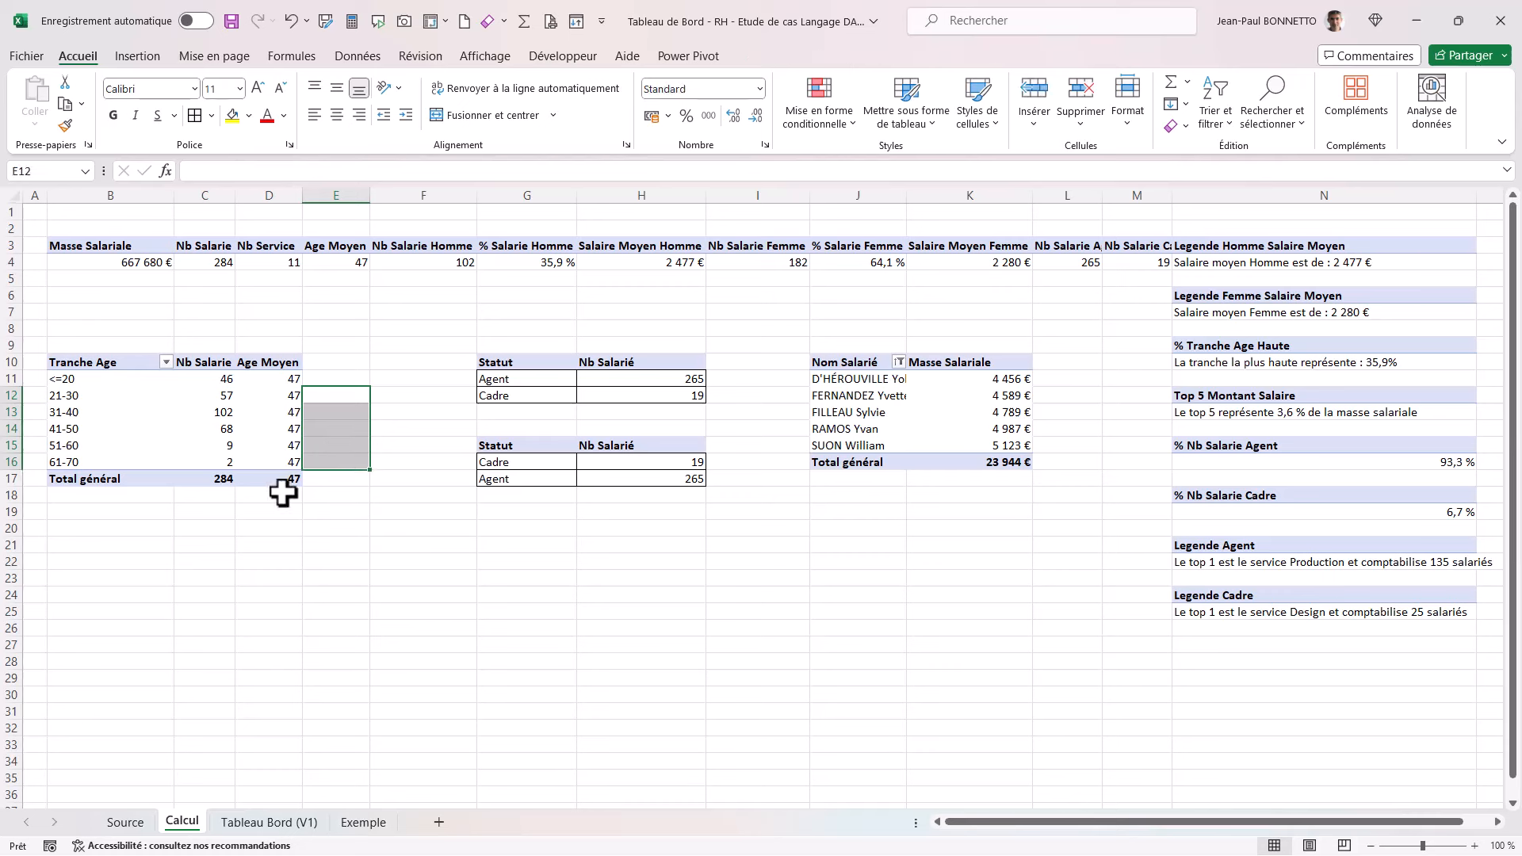
{"action": "left_click_drag", "start_coordinate": [281, 395], "coordinate": [287, 431]}
{"action": "left_click", "coordinate": [326, 411]}
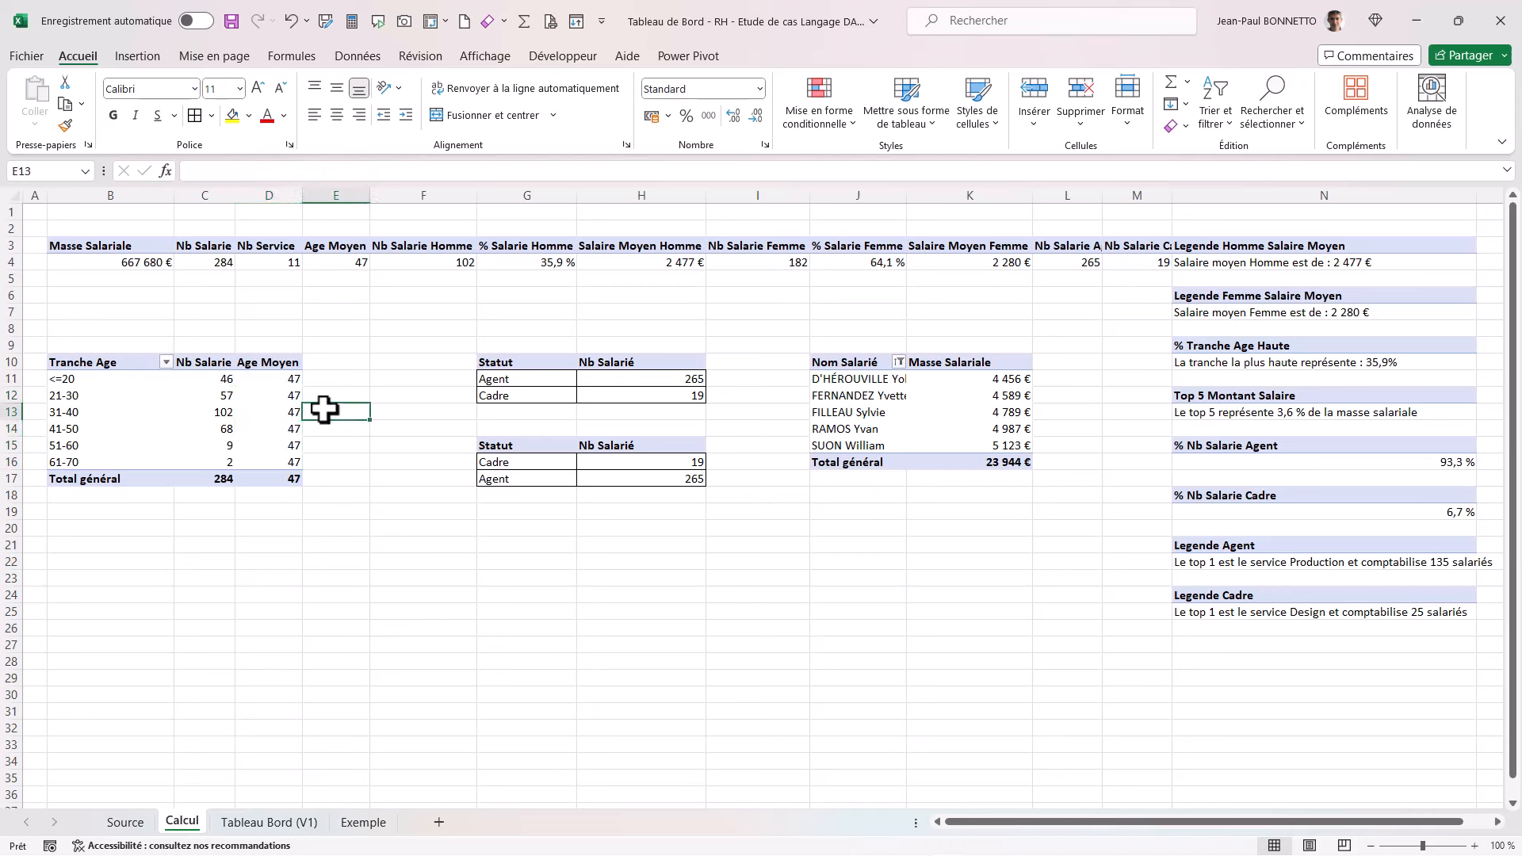
{"action": "left_click_drag", "start_coordinate": [338, 382], "coordinate": [340, 428]}
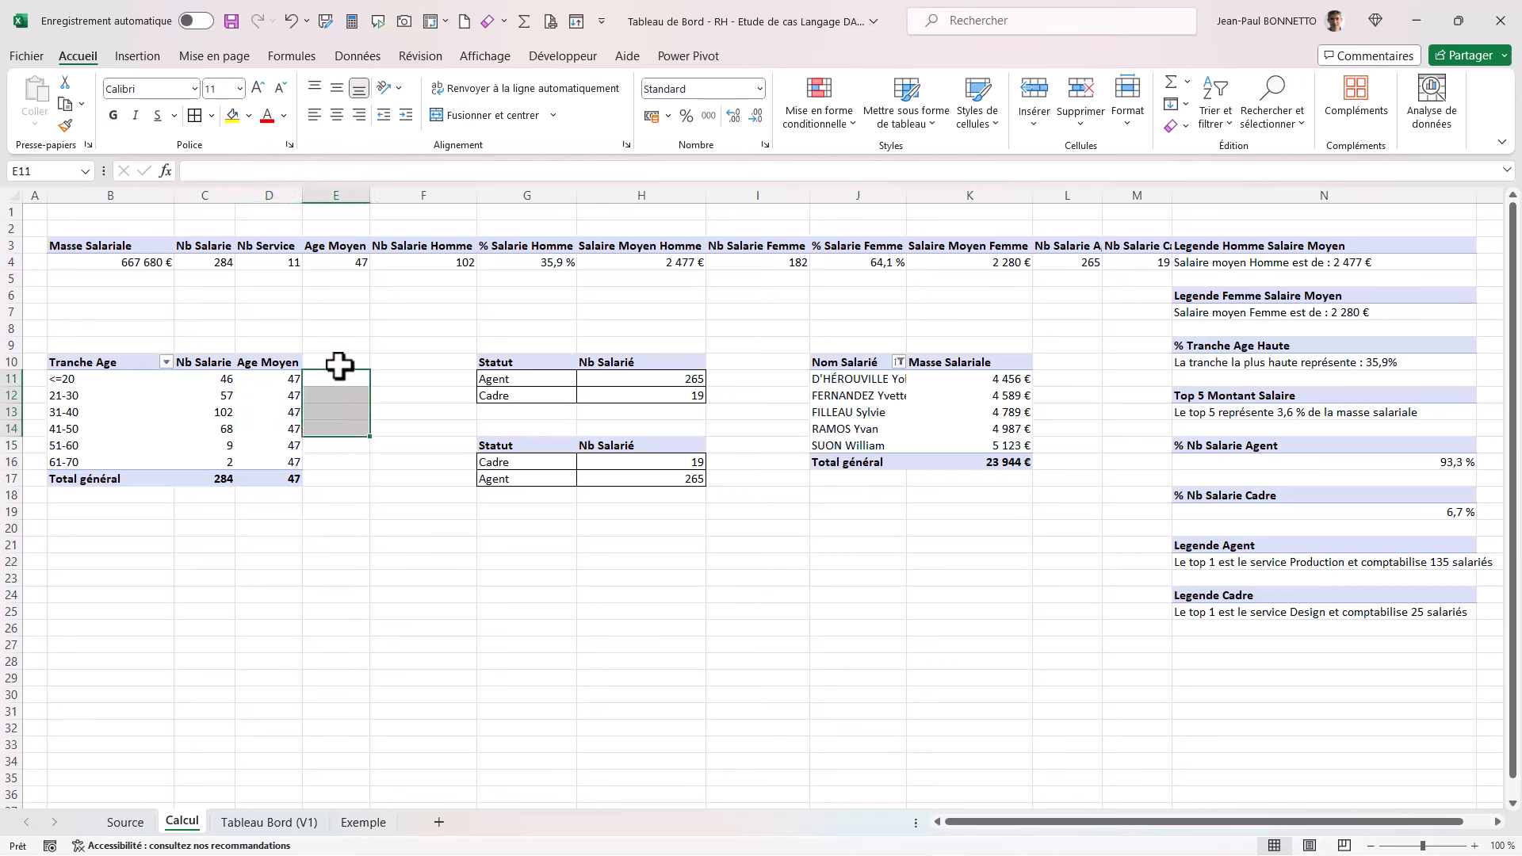
{"action": "left_click_drag", "start_coordinate": [339, 365], "coordinate": [339, 479]}
{"action": "left_click", "coordinate": [250, 414]}
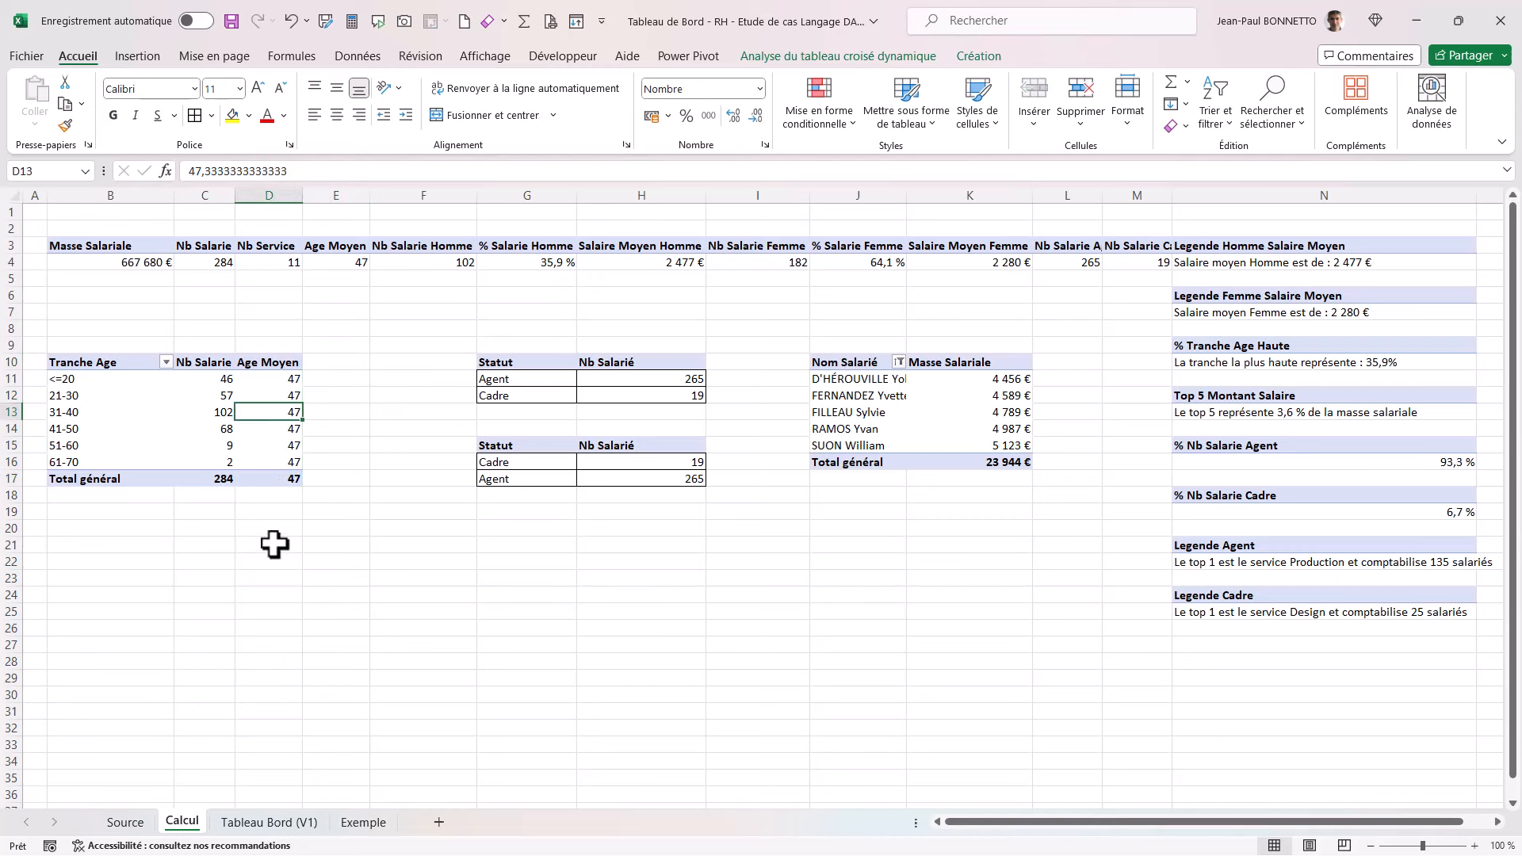
Step: Compare the age-bracket chart on the Tableau Bord (V1) sheet with the one on the Exemple sheet
{"action": "left_click", "coordinate": [269, 821]}
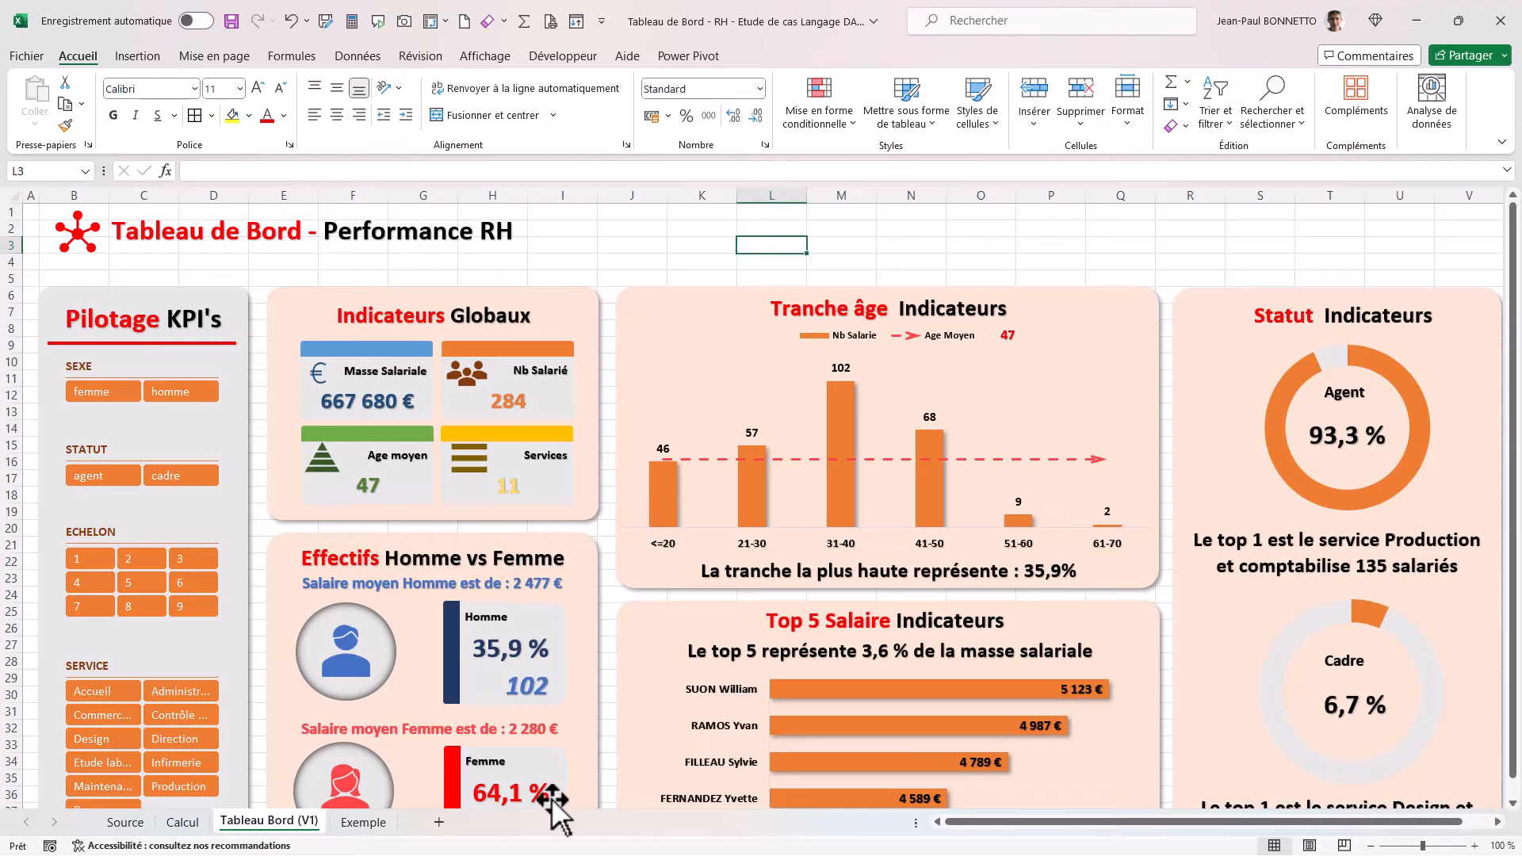
{"action": "left_click", "coordinate": [360, 823]}
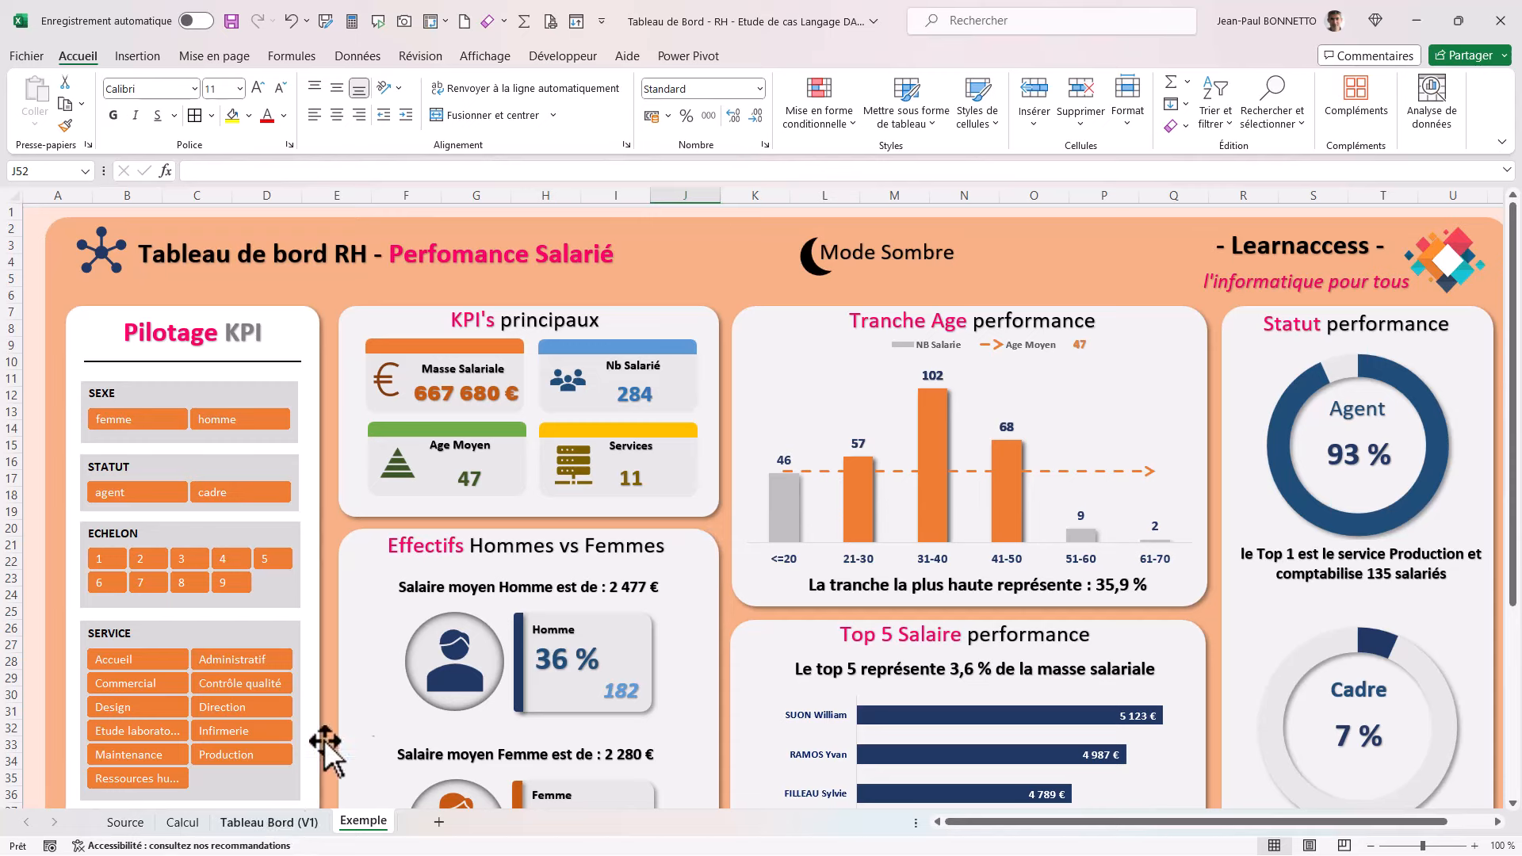
Step: Switch to the Power Pivot window and start a measure named "Nb Salarie Superieur Age Moyen" in an empty calculation cell under STATUT
{"action": "left_click", "coordinate": [708, 55]}
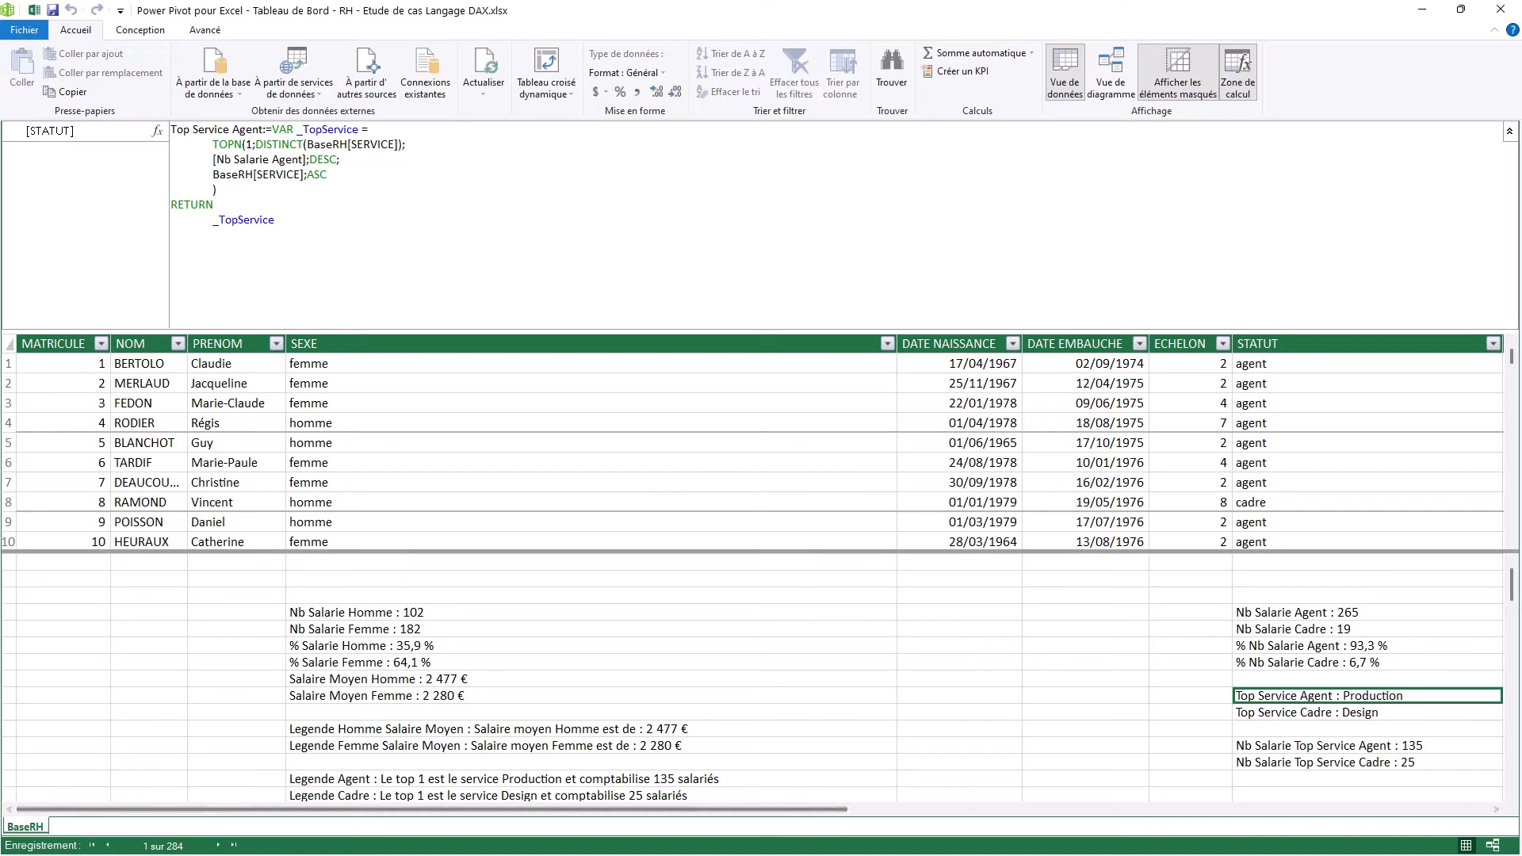
{"action": "left_click_drag", "start_coordinate": [1508, 578], "coordinate": [1506, 596]}
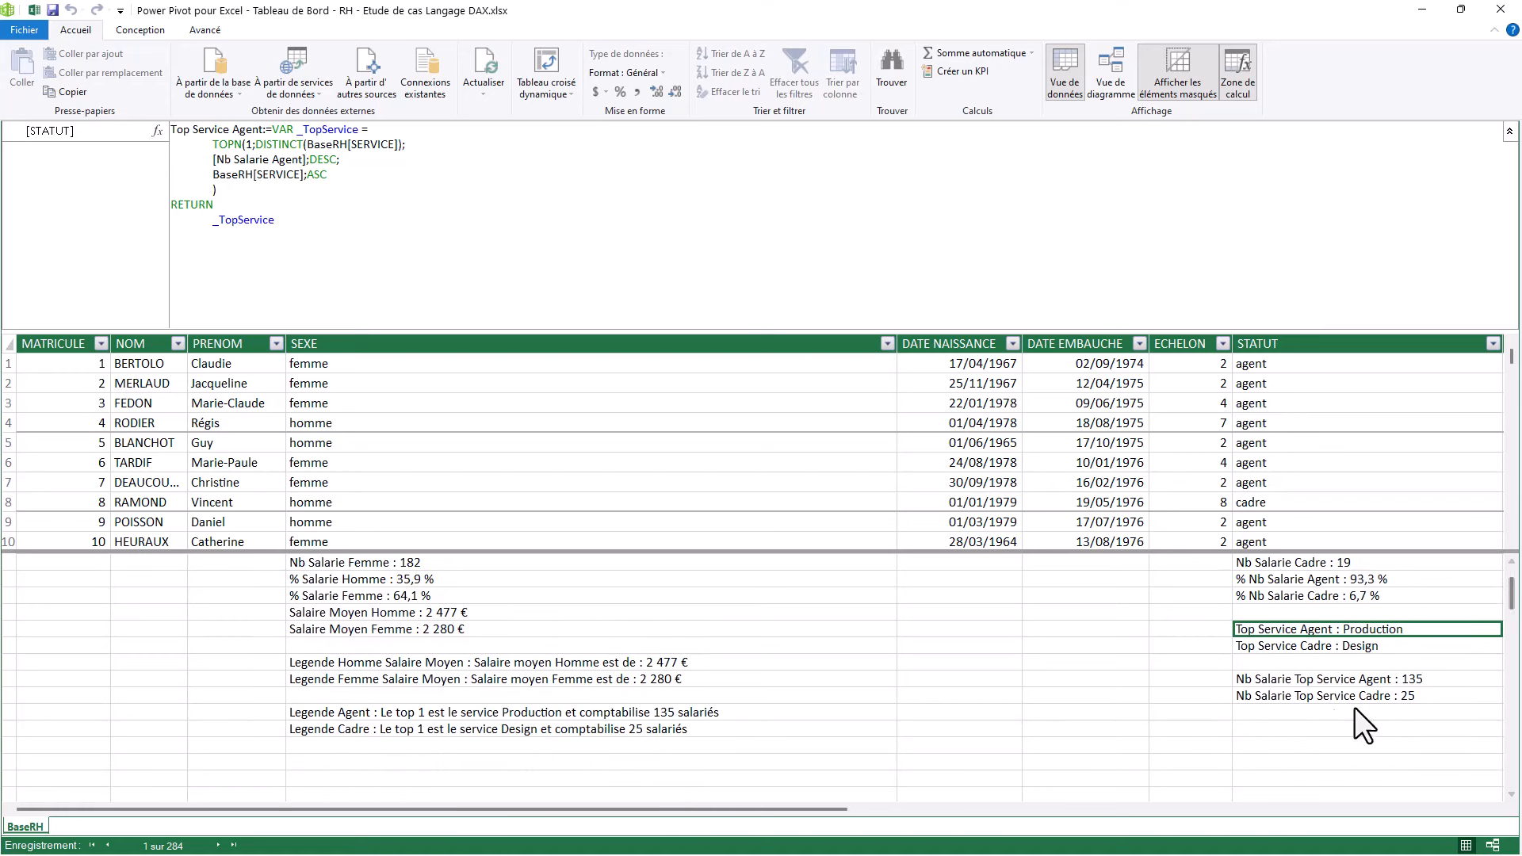
{"action": "left_click", "coordinate": [1289, 729]}
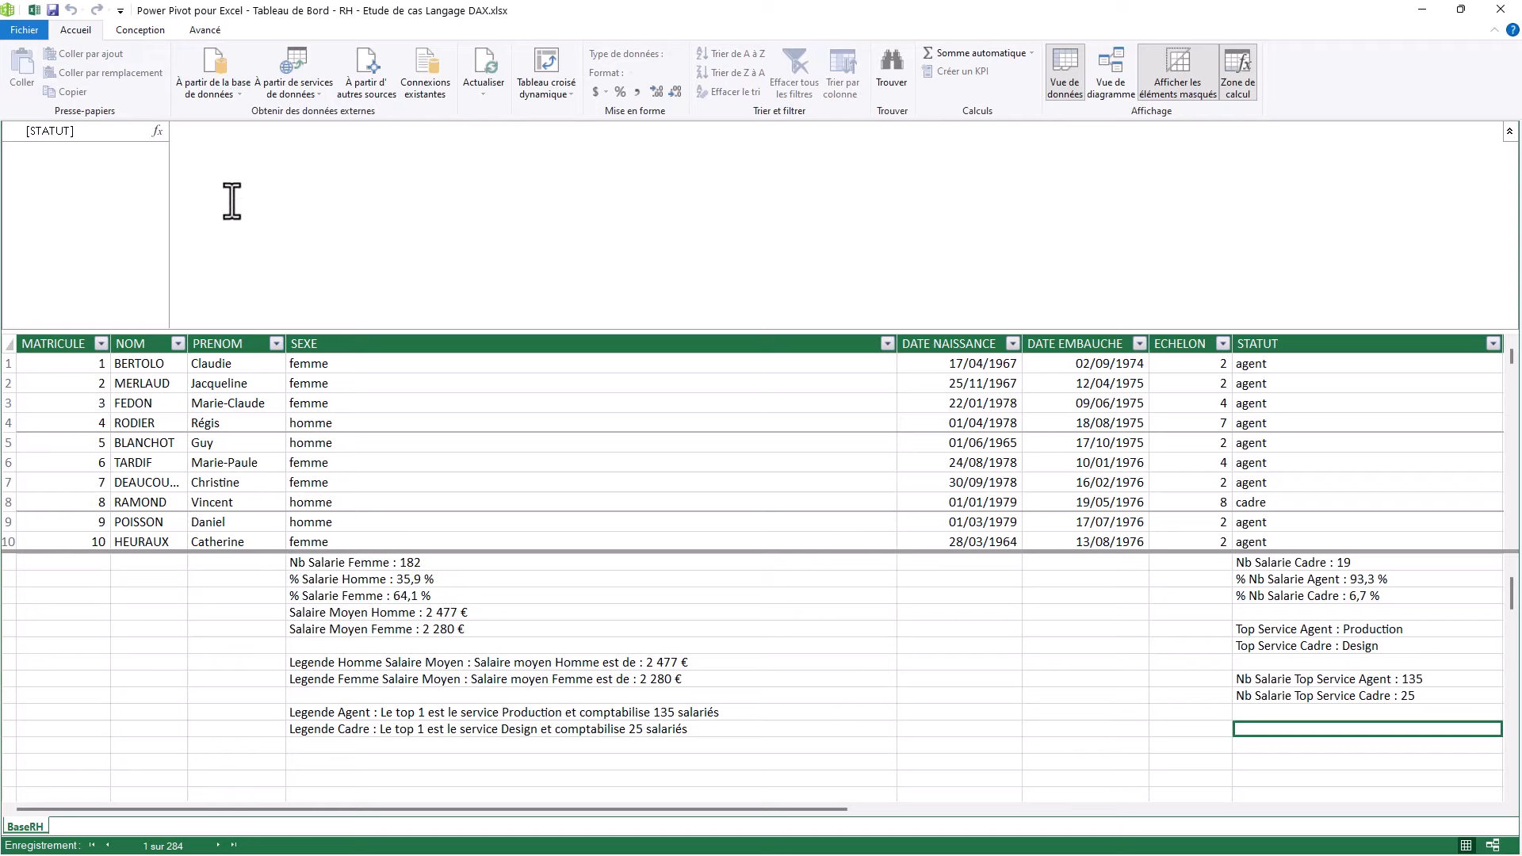
{"action": "left_click", "coordinate": [299, 183]}
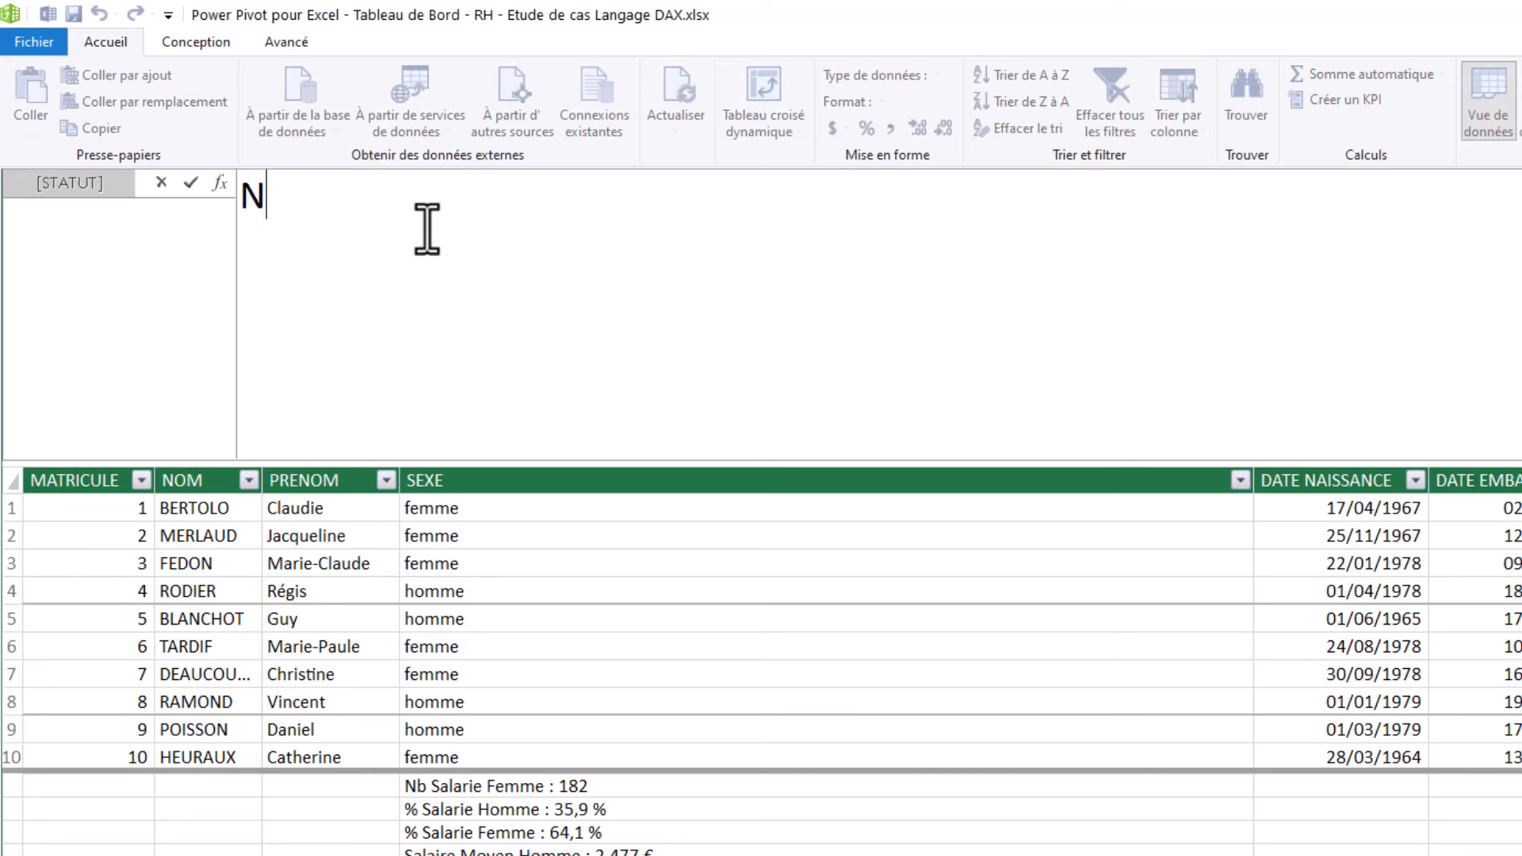
{"action": "type", "text": "Nb Sala"}
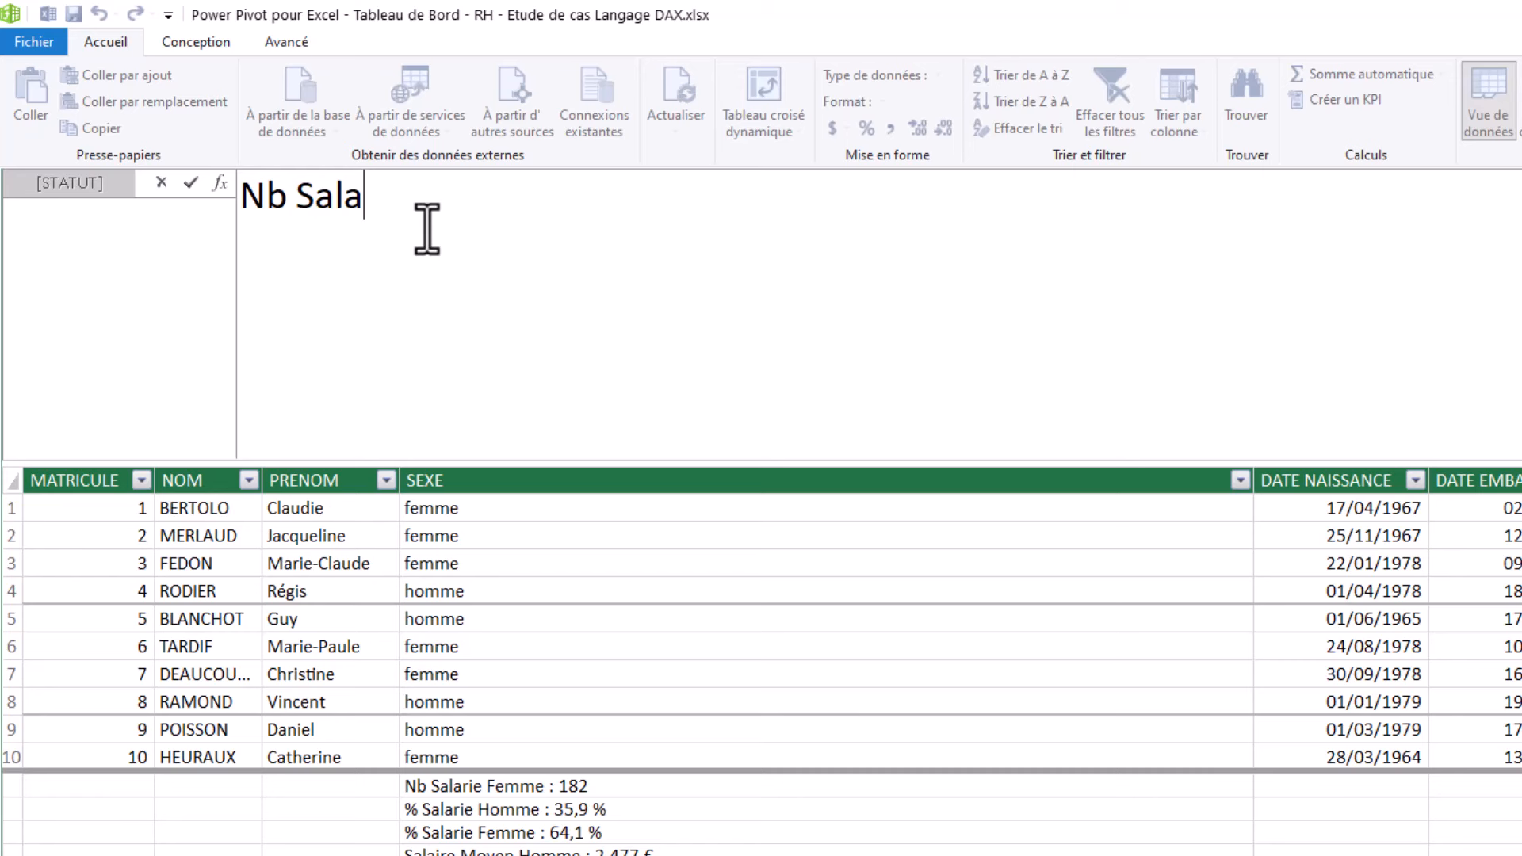
{"action": "type", "text": "rie"}
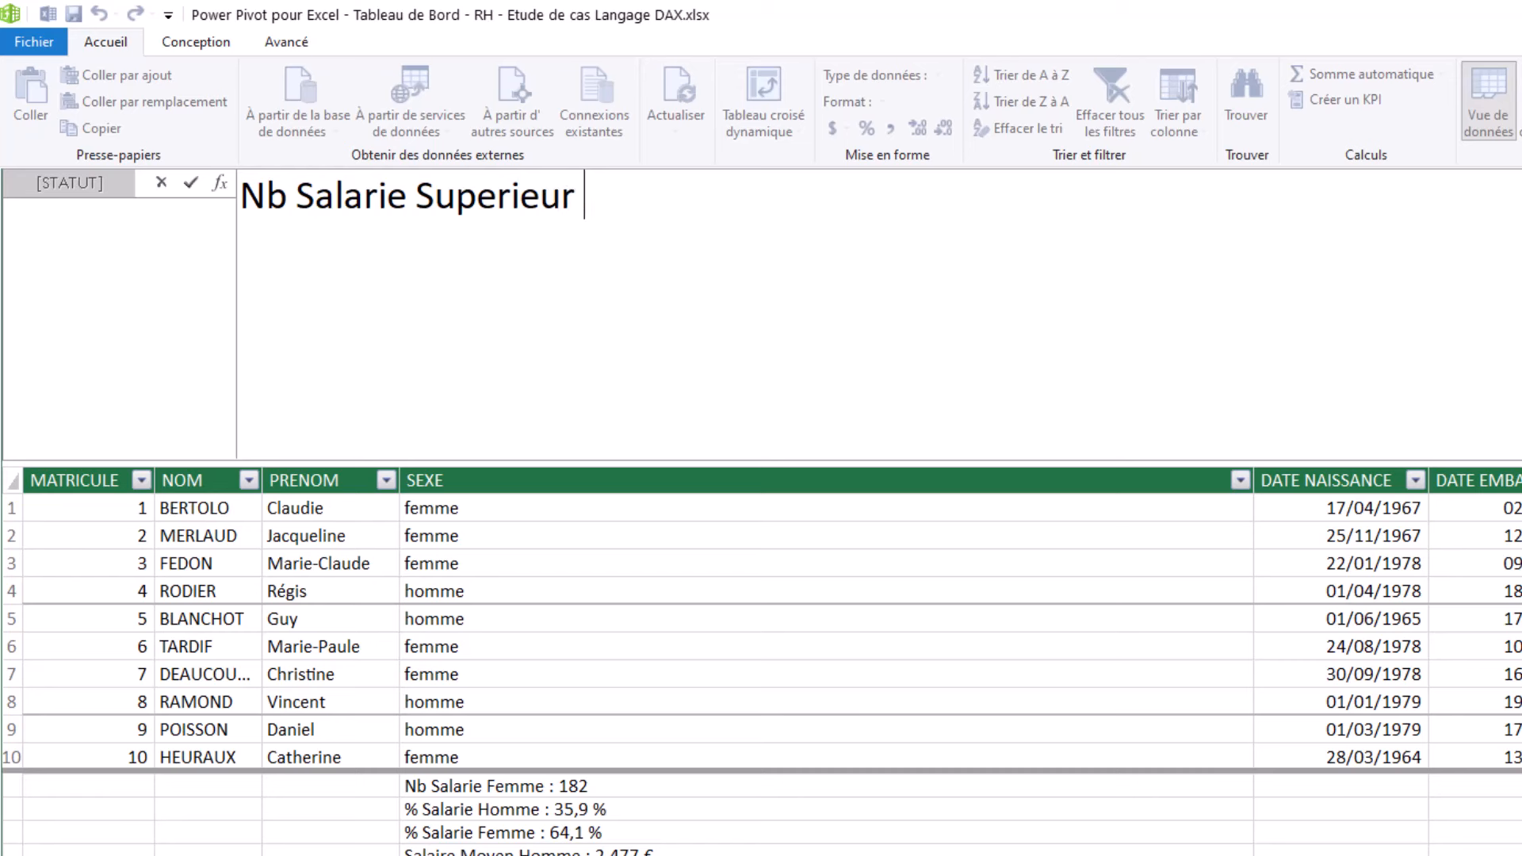
{"action": "type", "text": "Superieur Age Moyen := "}
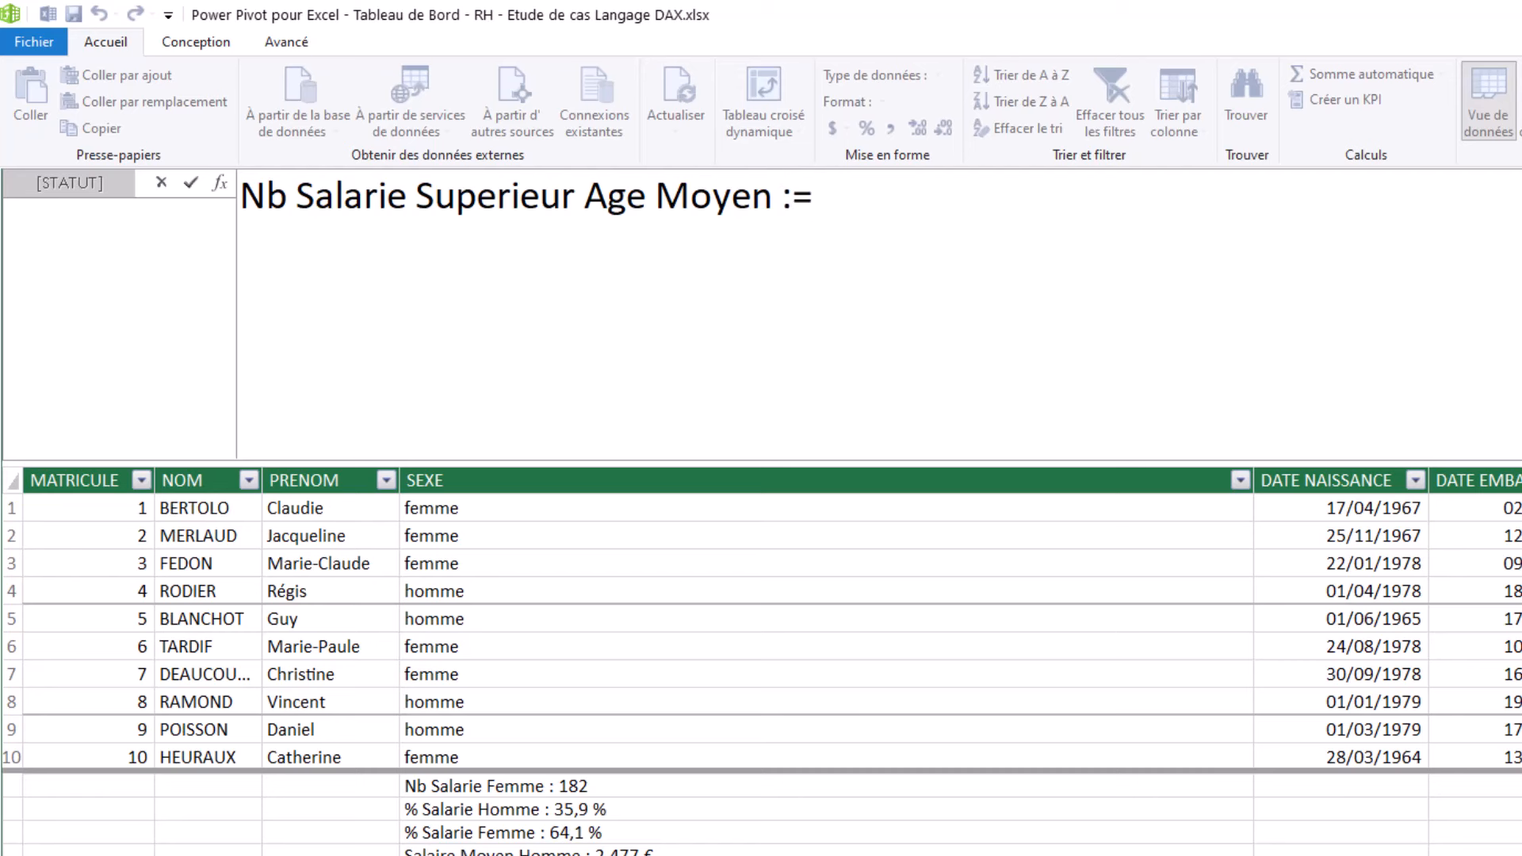
Step: Begin the measure's formula with SUMX and nest a SUMMARIZE function as its table argument
{"action": "type", "text": "SUM"}
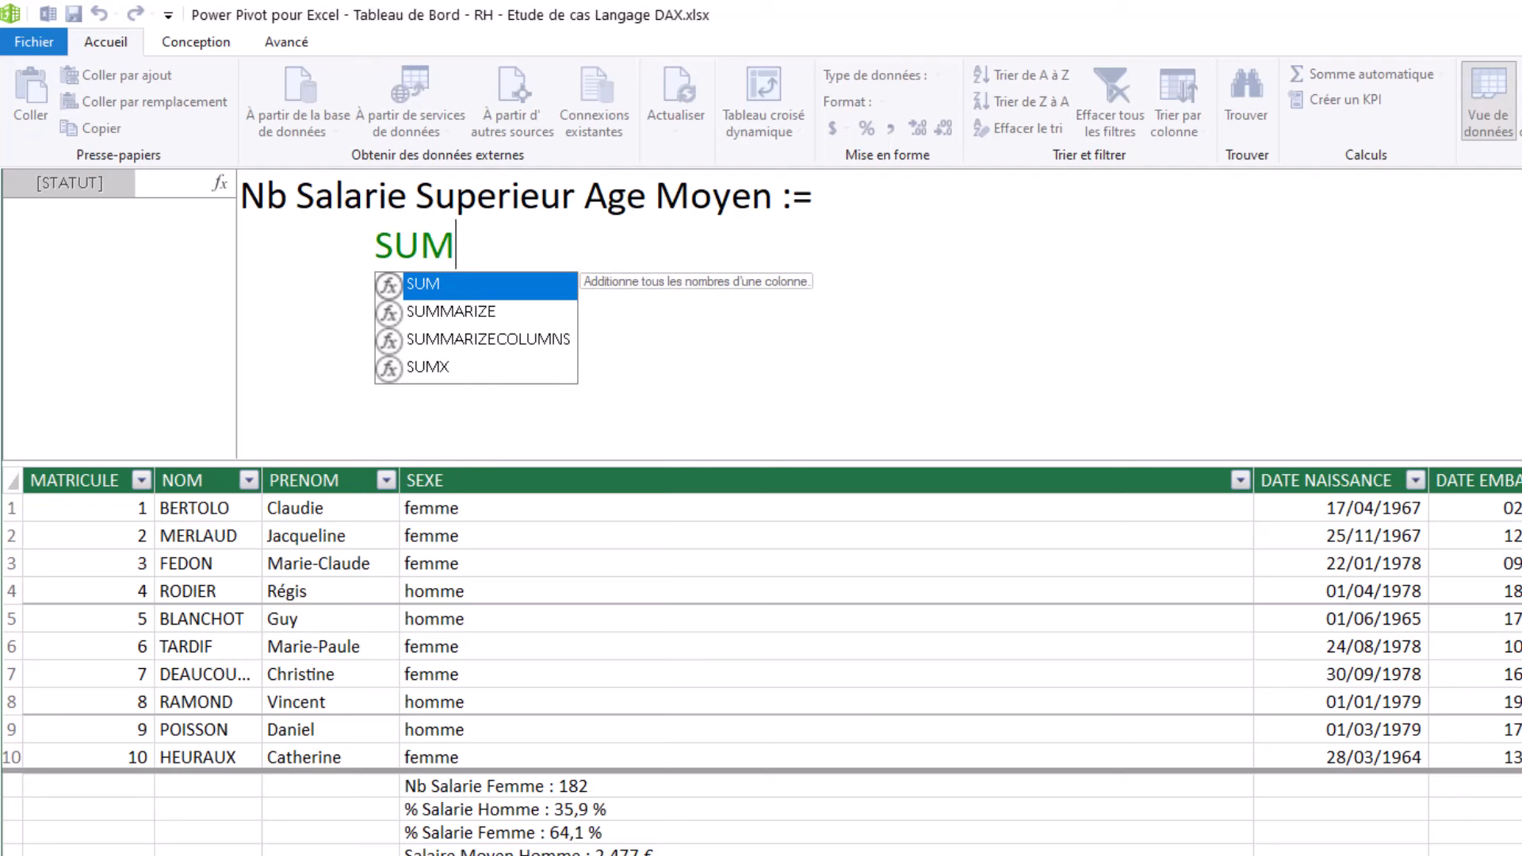
{"action": "type", "text": "X("}
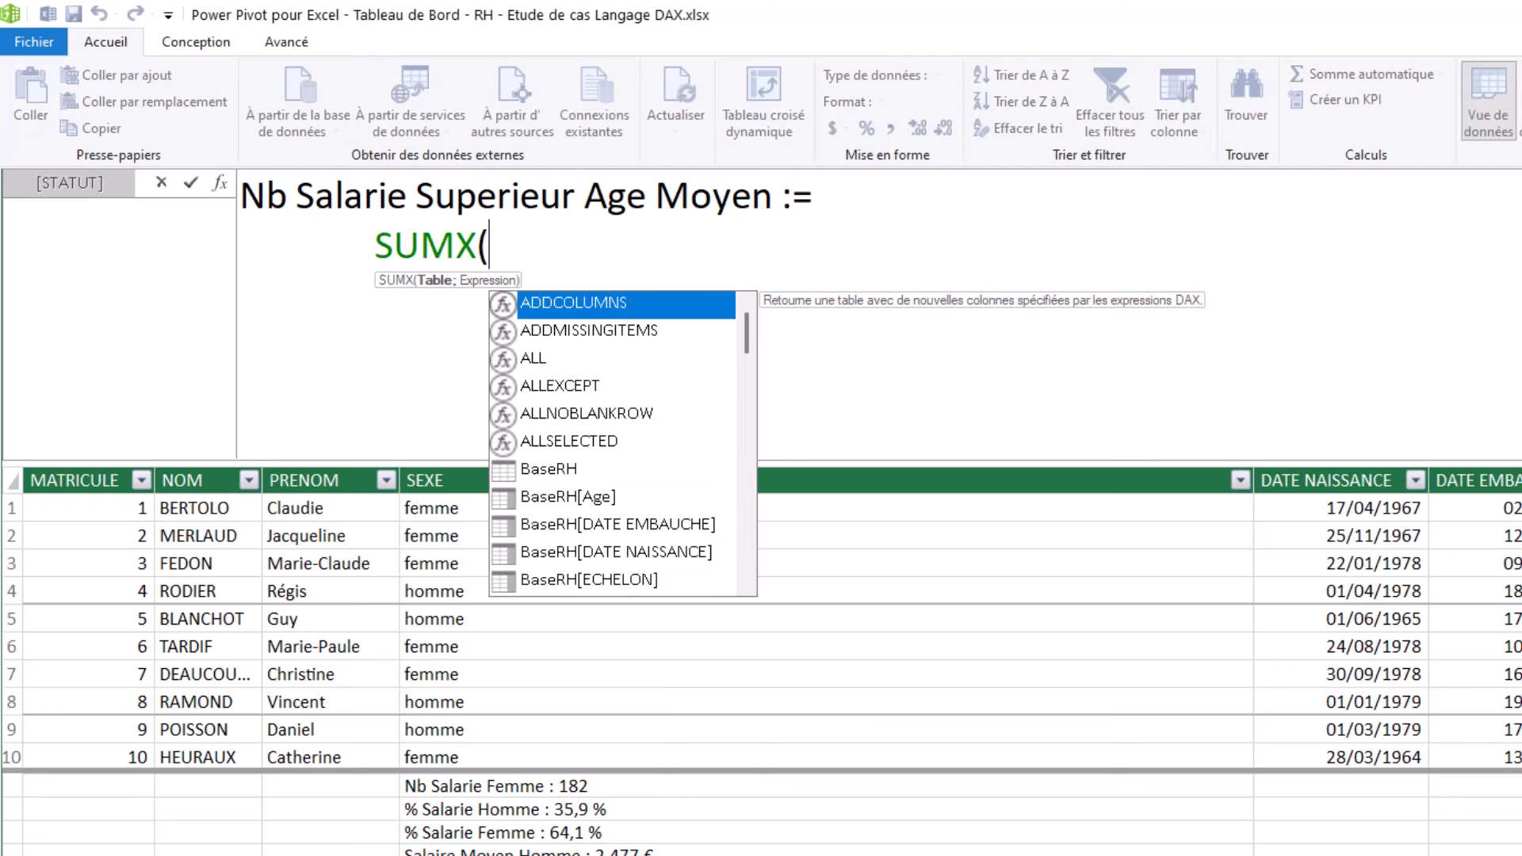
{"action": "type", "text": " SUMM"}
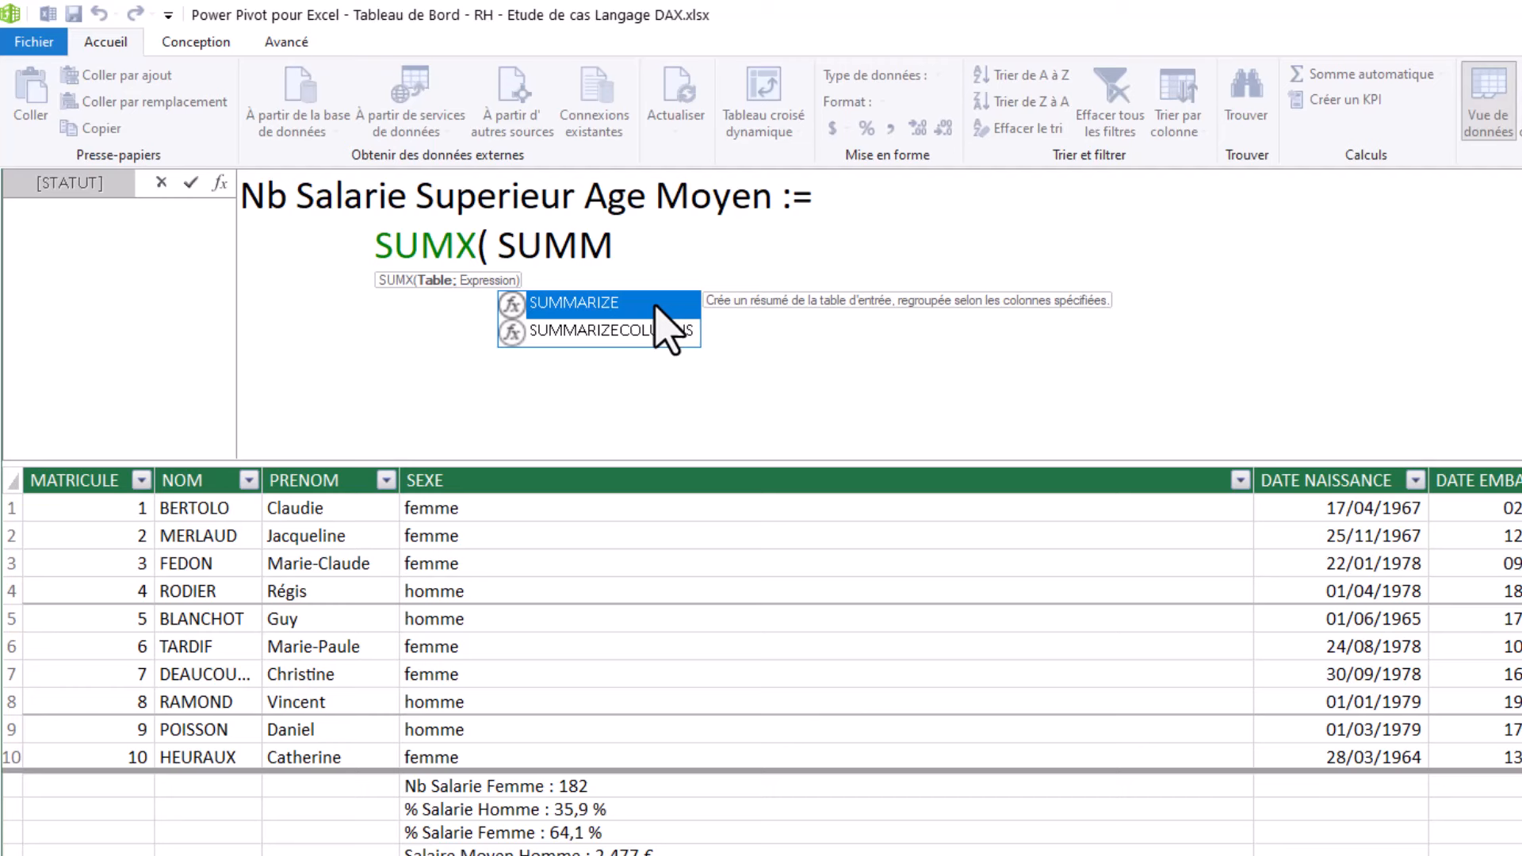
{"action": "double_click", "coordinate": [602, 303]}
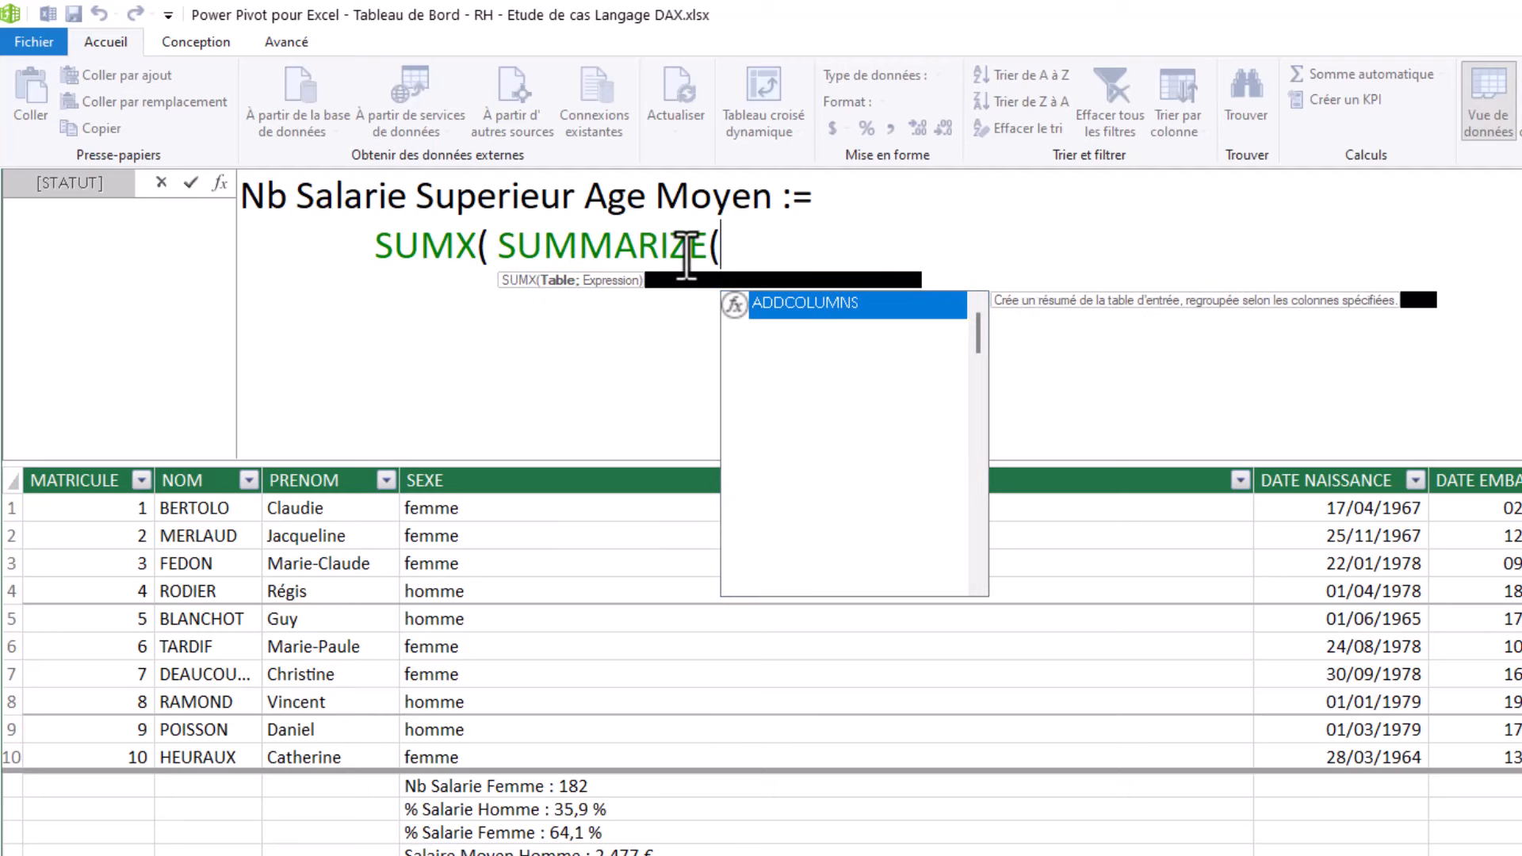
{"action": "double_click", "coordinate": [686, 255]}
{"action": "left_click", "coordinate": [767, 256]}
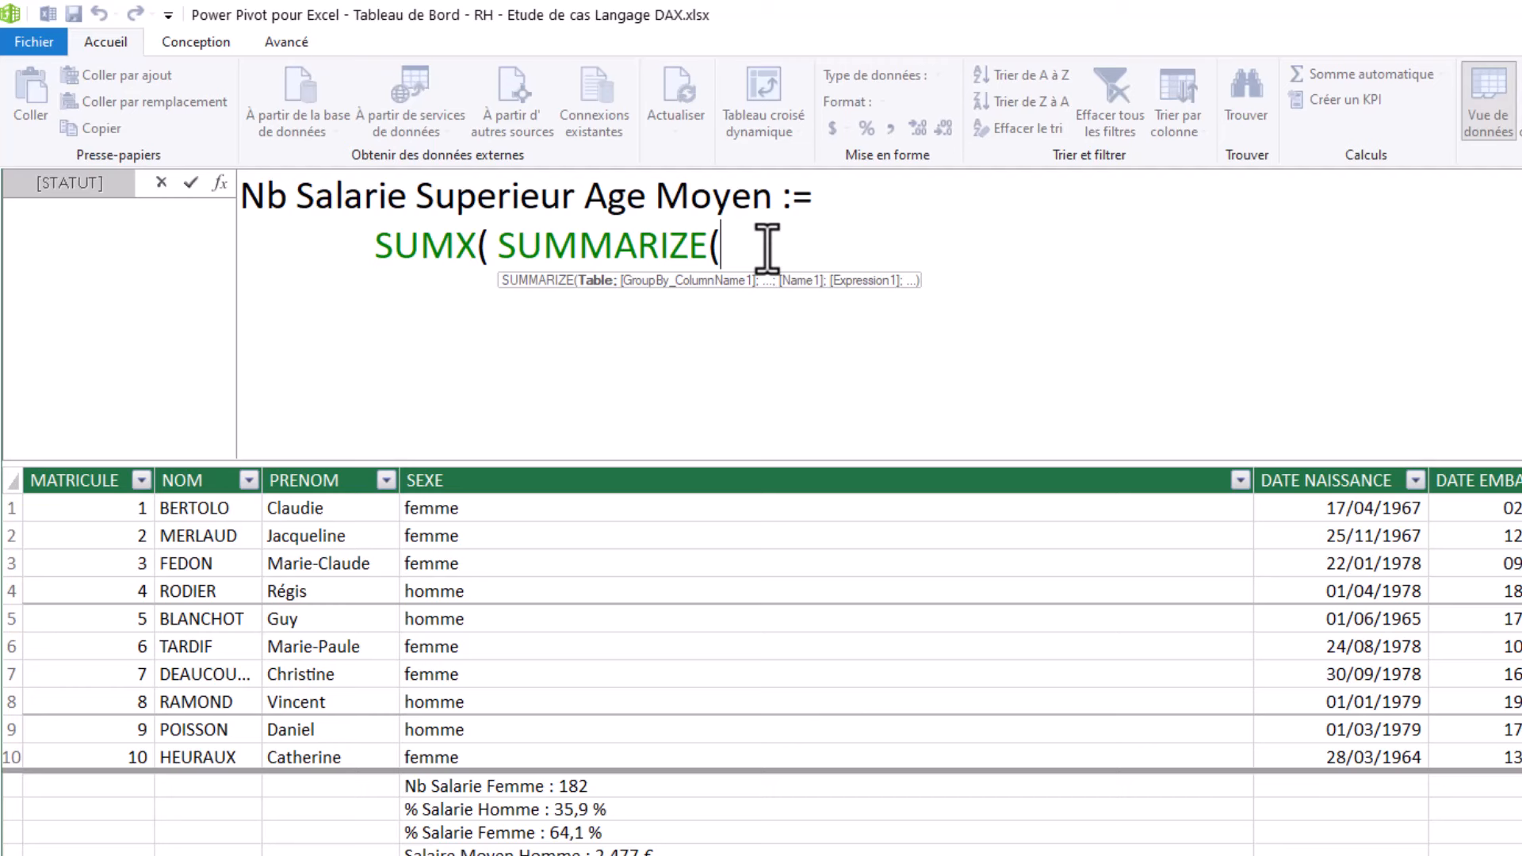
{"action": "type", "text": "base"}
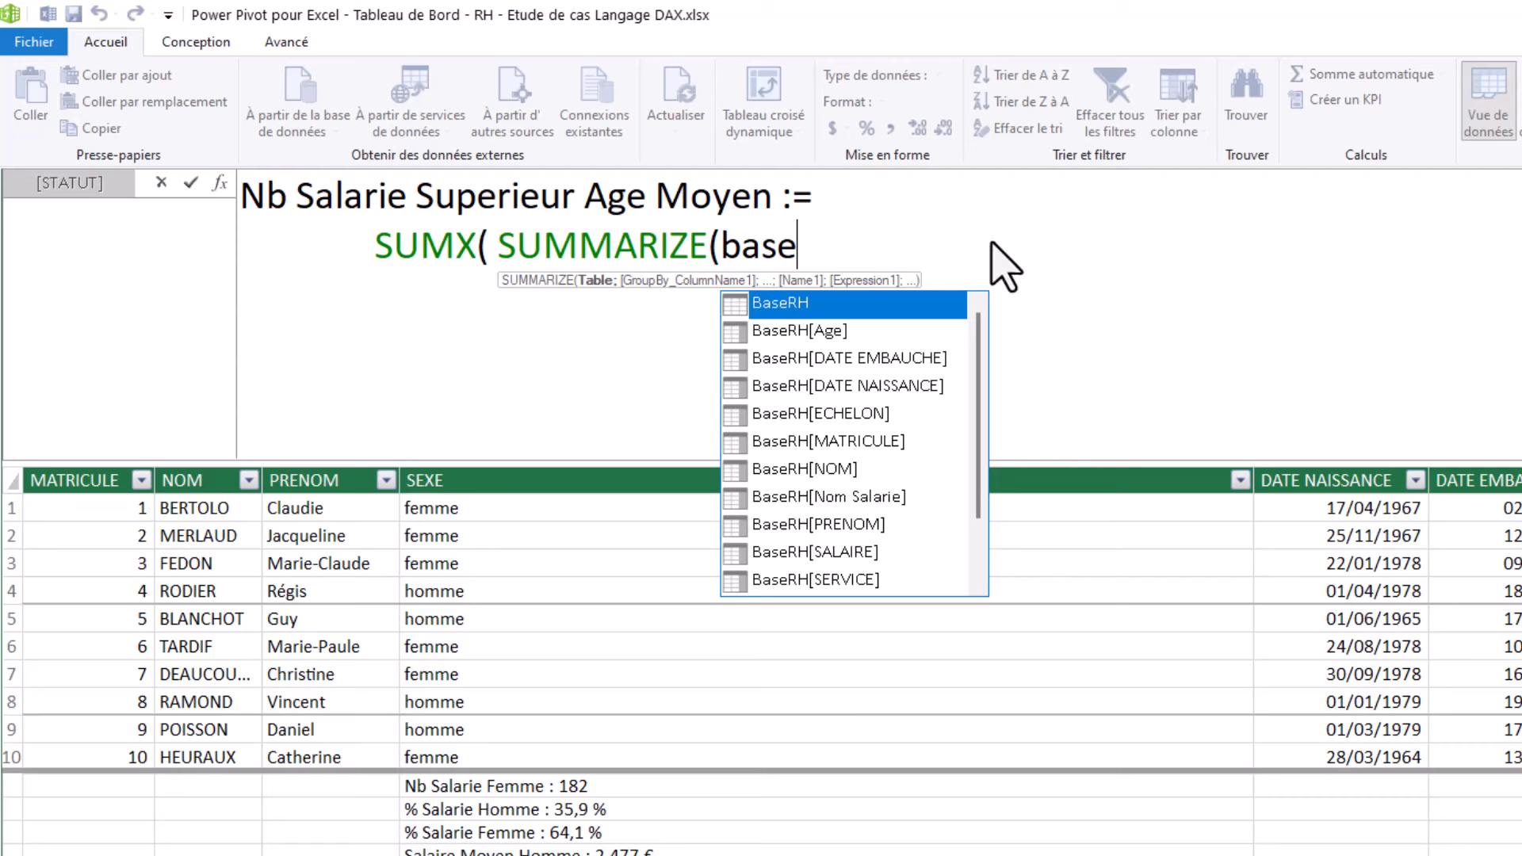
{"action": "double_click", "coordinate": [781, 303]}
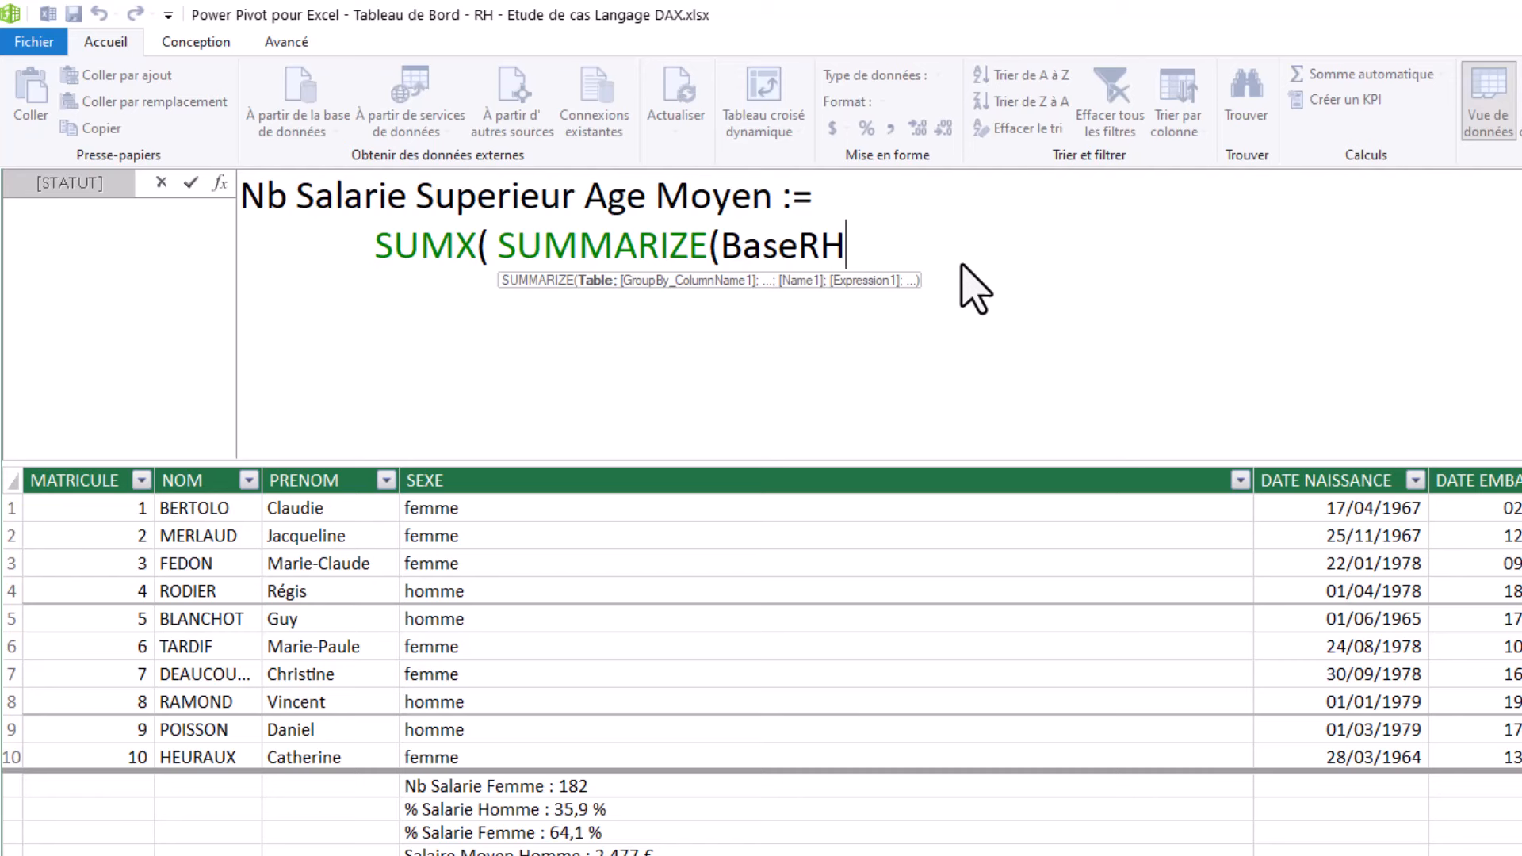
{"action": "double_click", "coordinate": [865, 244]}
{"action": "type", "text": ";"}
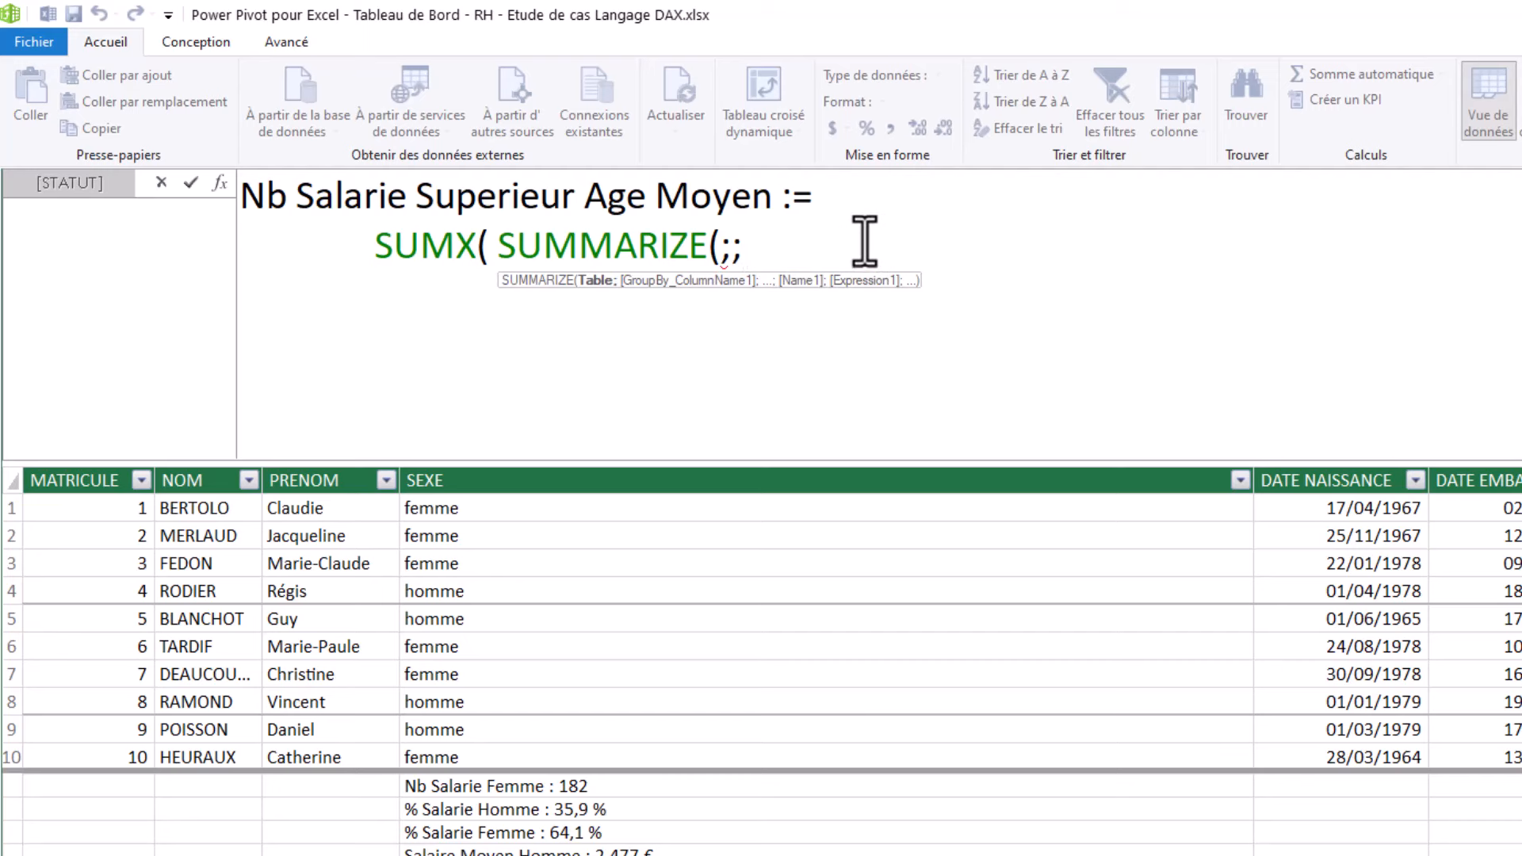
{"action": "key", "text": "BackSpace"}
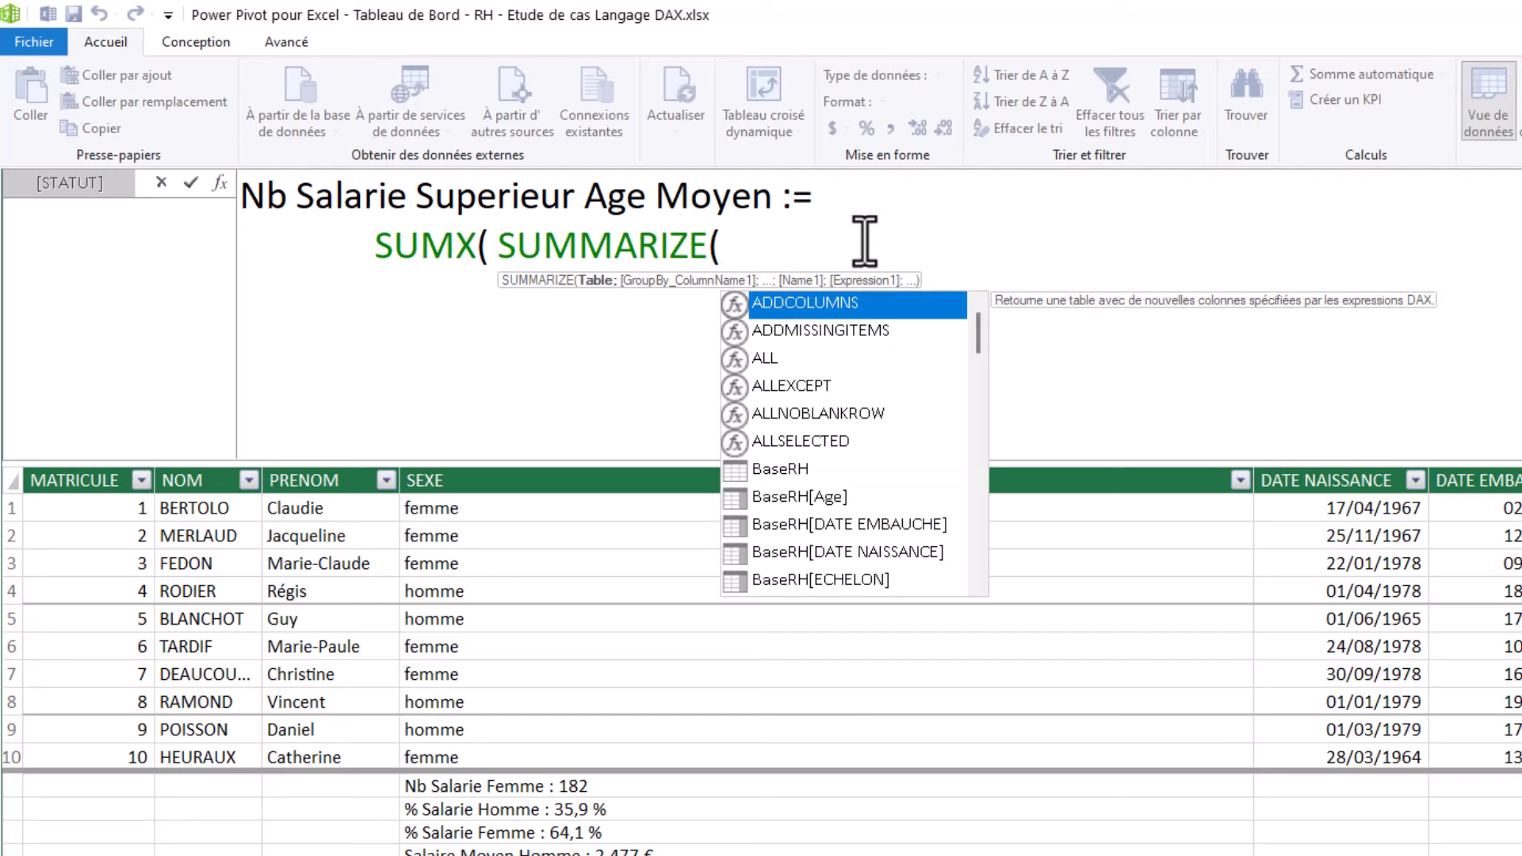
Step: Complete SUMMARIZE with the BaseRH table grouped by BaseRH[Tranche Age], and add the separator for SUMX's expression argument
{"action": "type", "text": "base"}
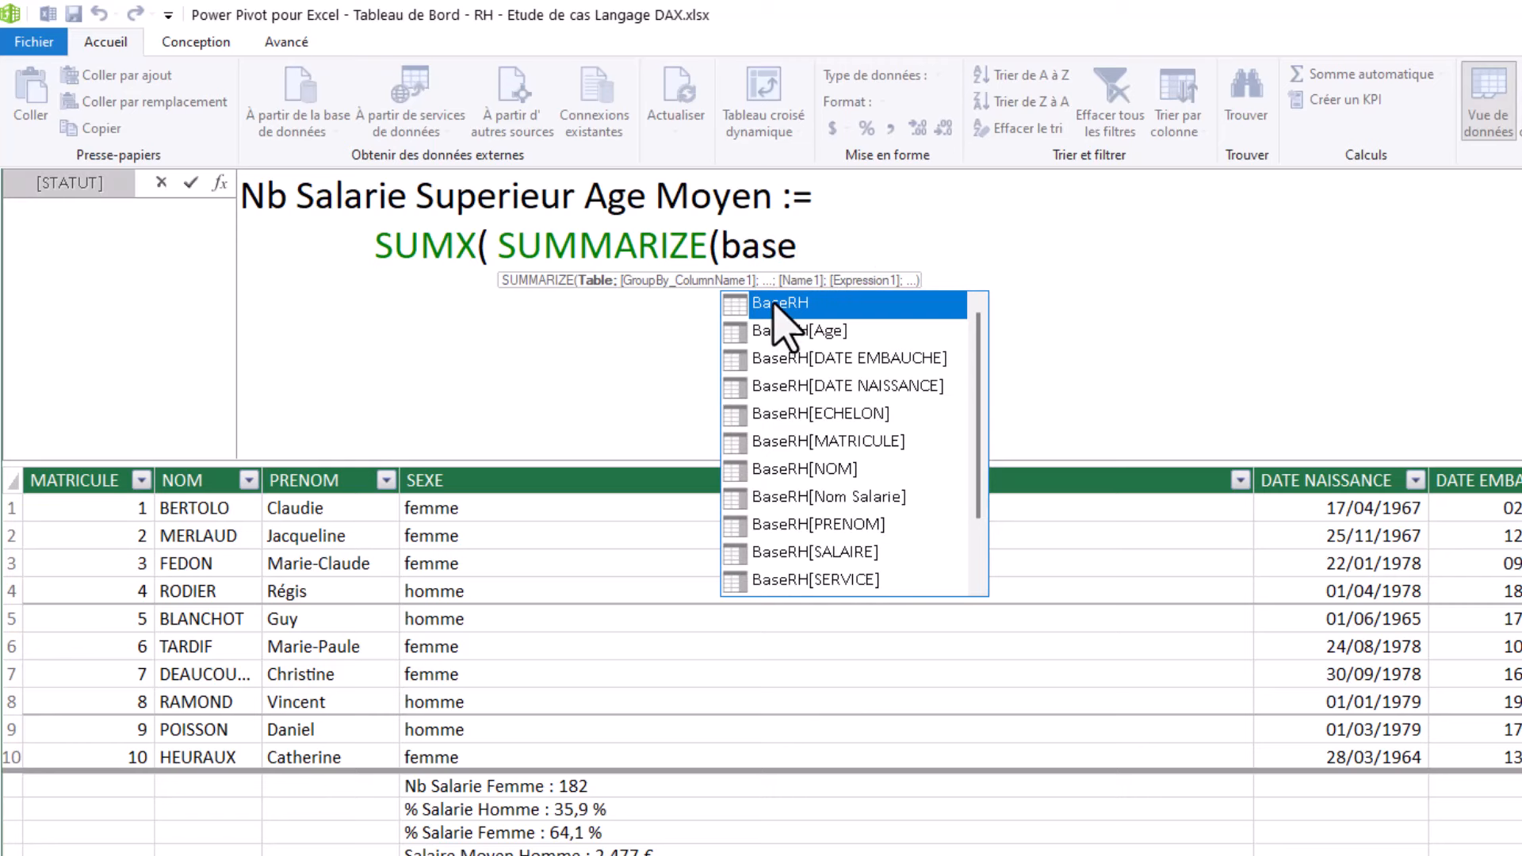
{"action": "double_click", "coordinate": [775, 306]}
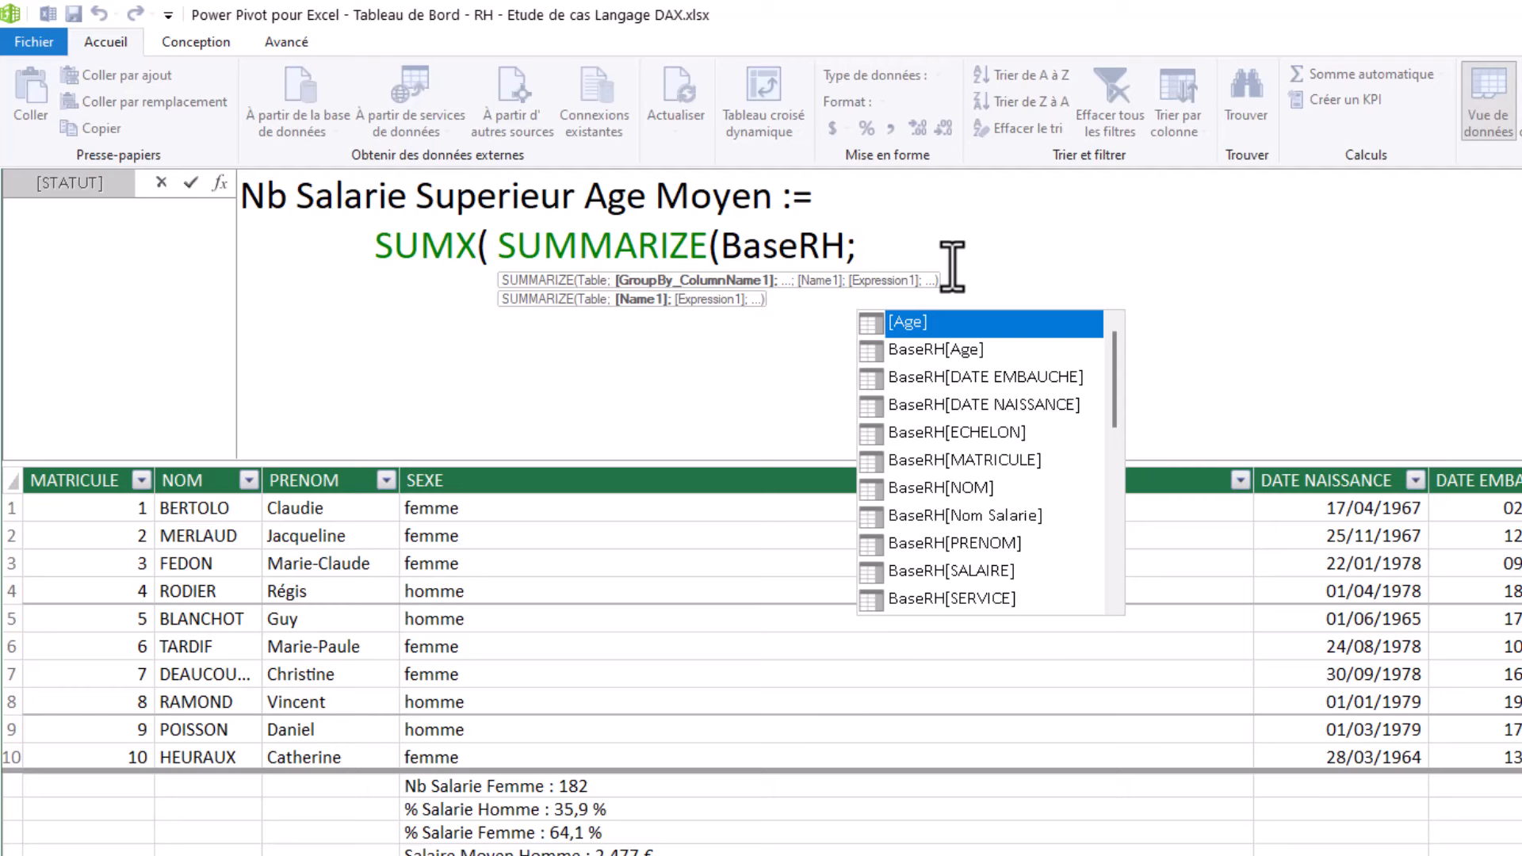
{"action": "type", "text": "trn"}
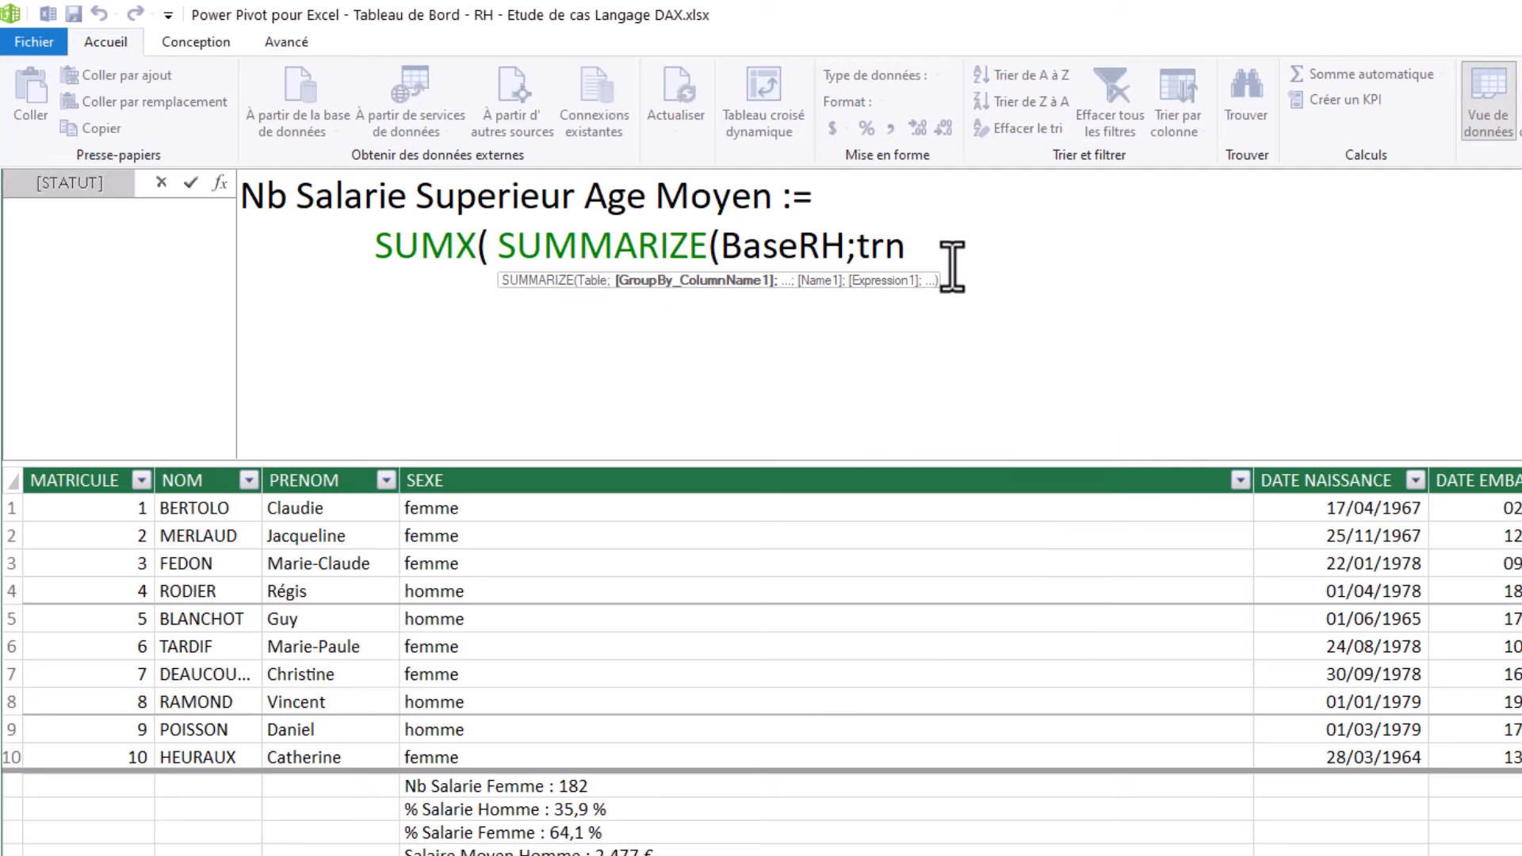
{"action": "key", "text": "BackSpace"}
{"action": "type", "text": "a"}
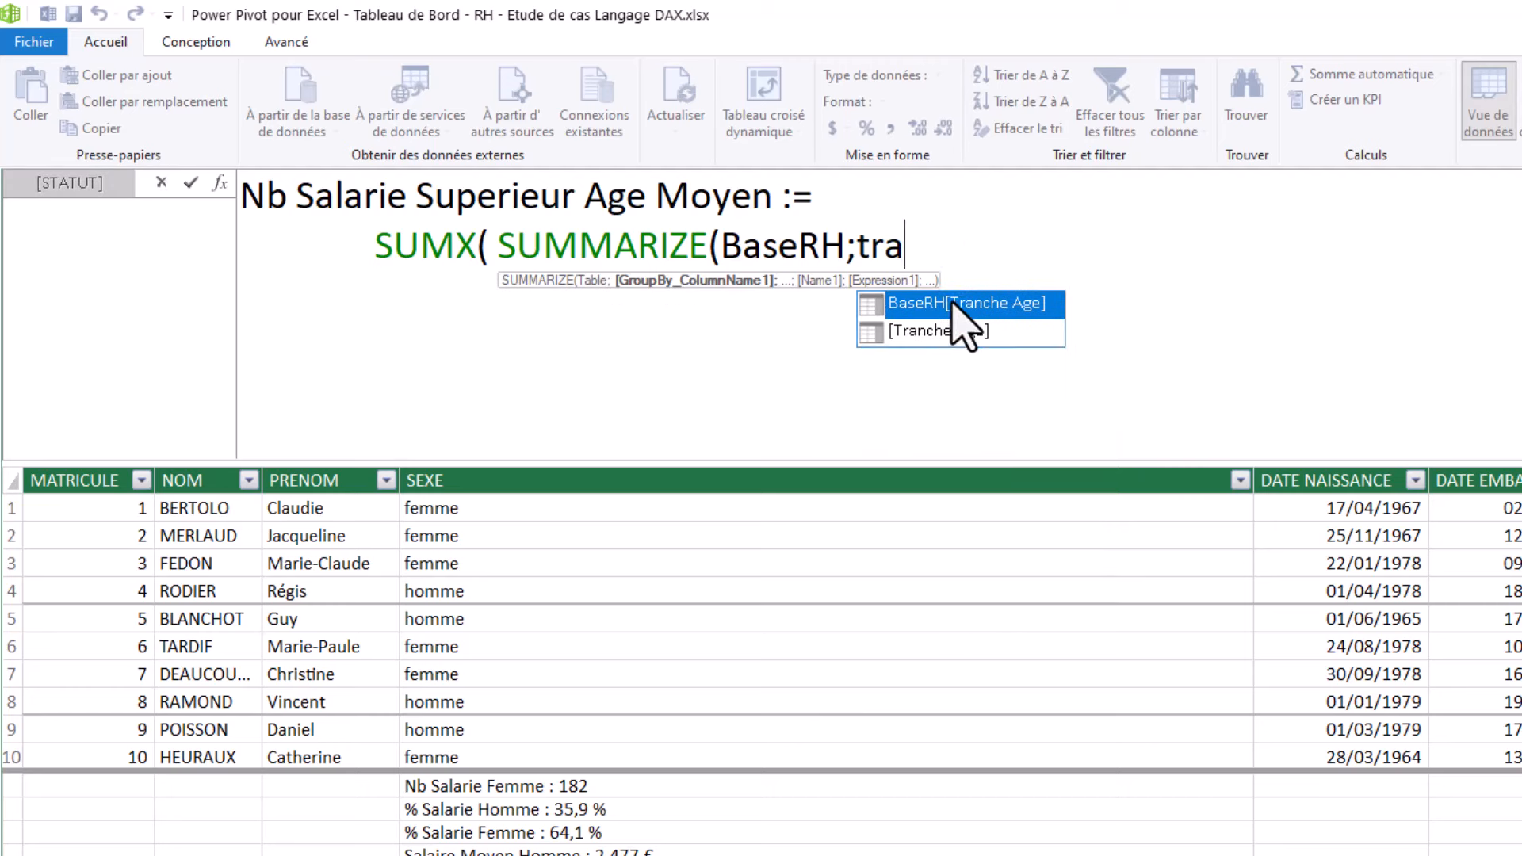
{"action": "double_click", "coordinate": [953, 303]}
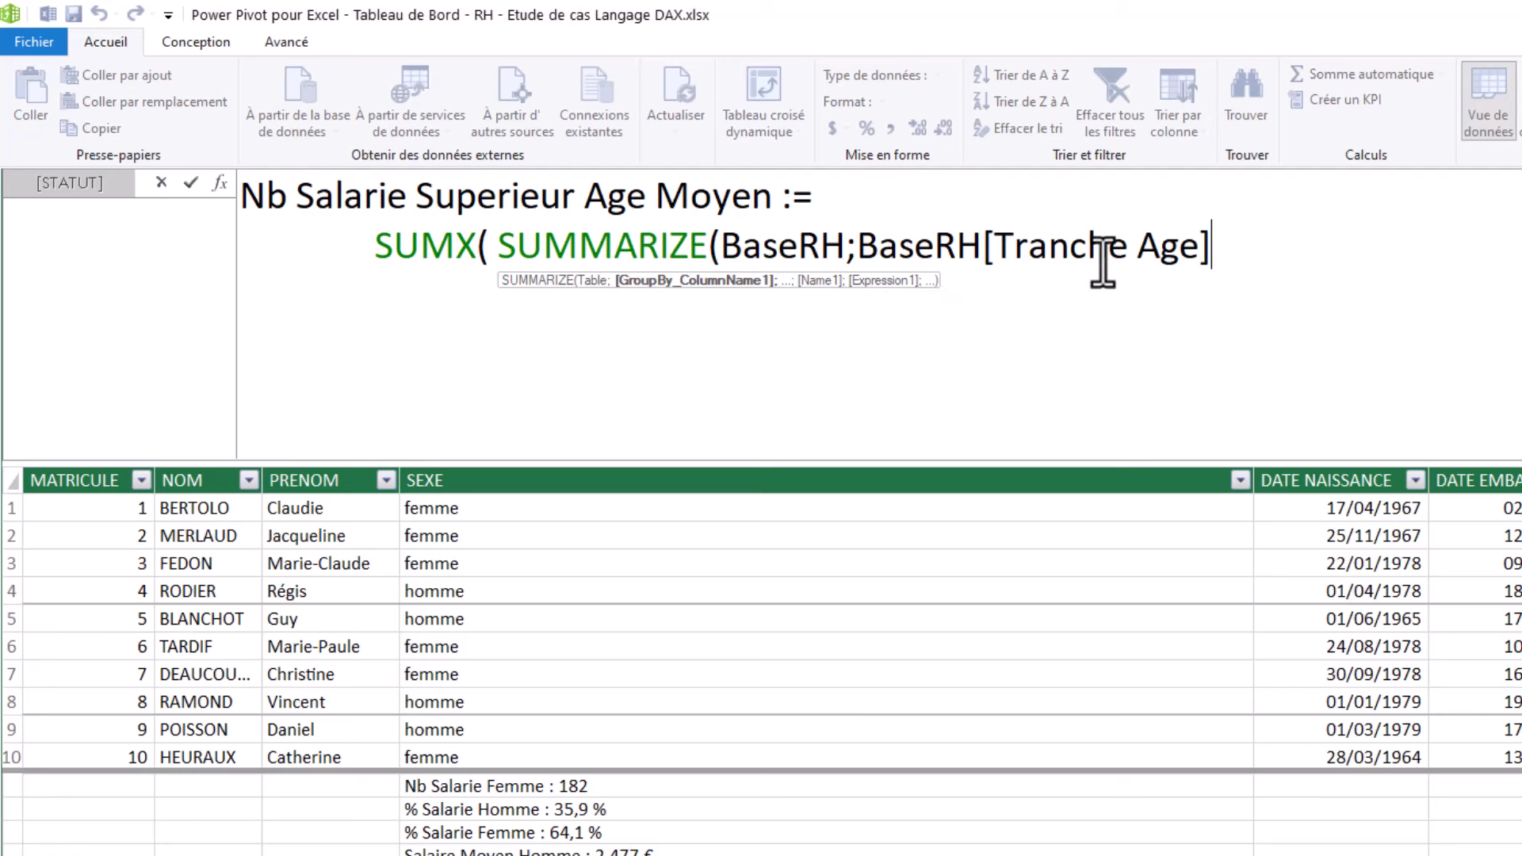
{"action": "type", "text": ");"}
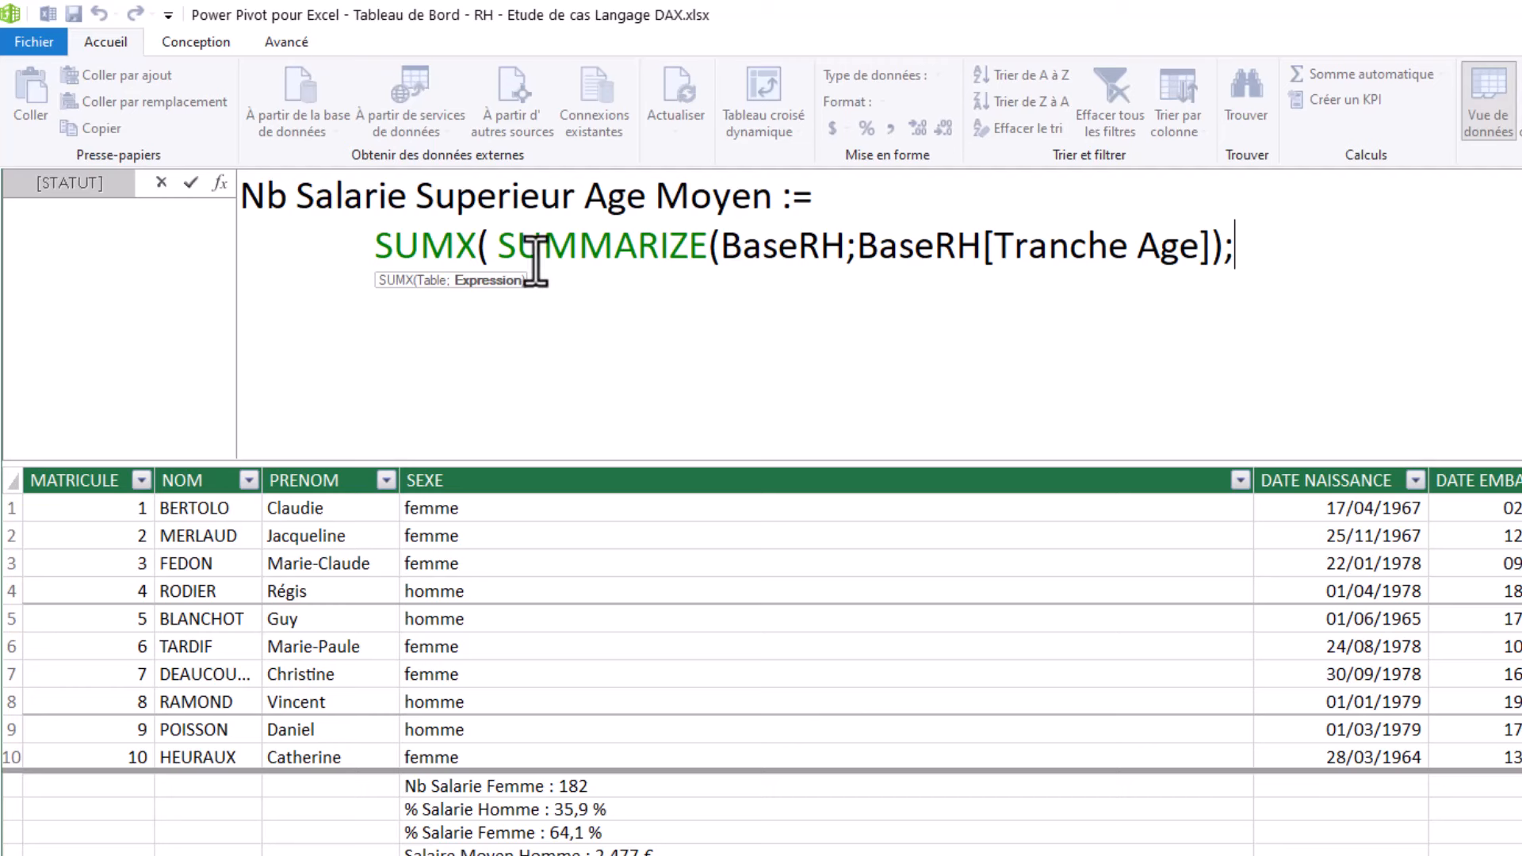
{"action": "left_click", "coordinate": [495, 246]}
{"action": "left_click", "coordinate": [496, 247]}
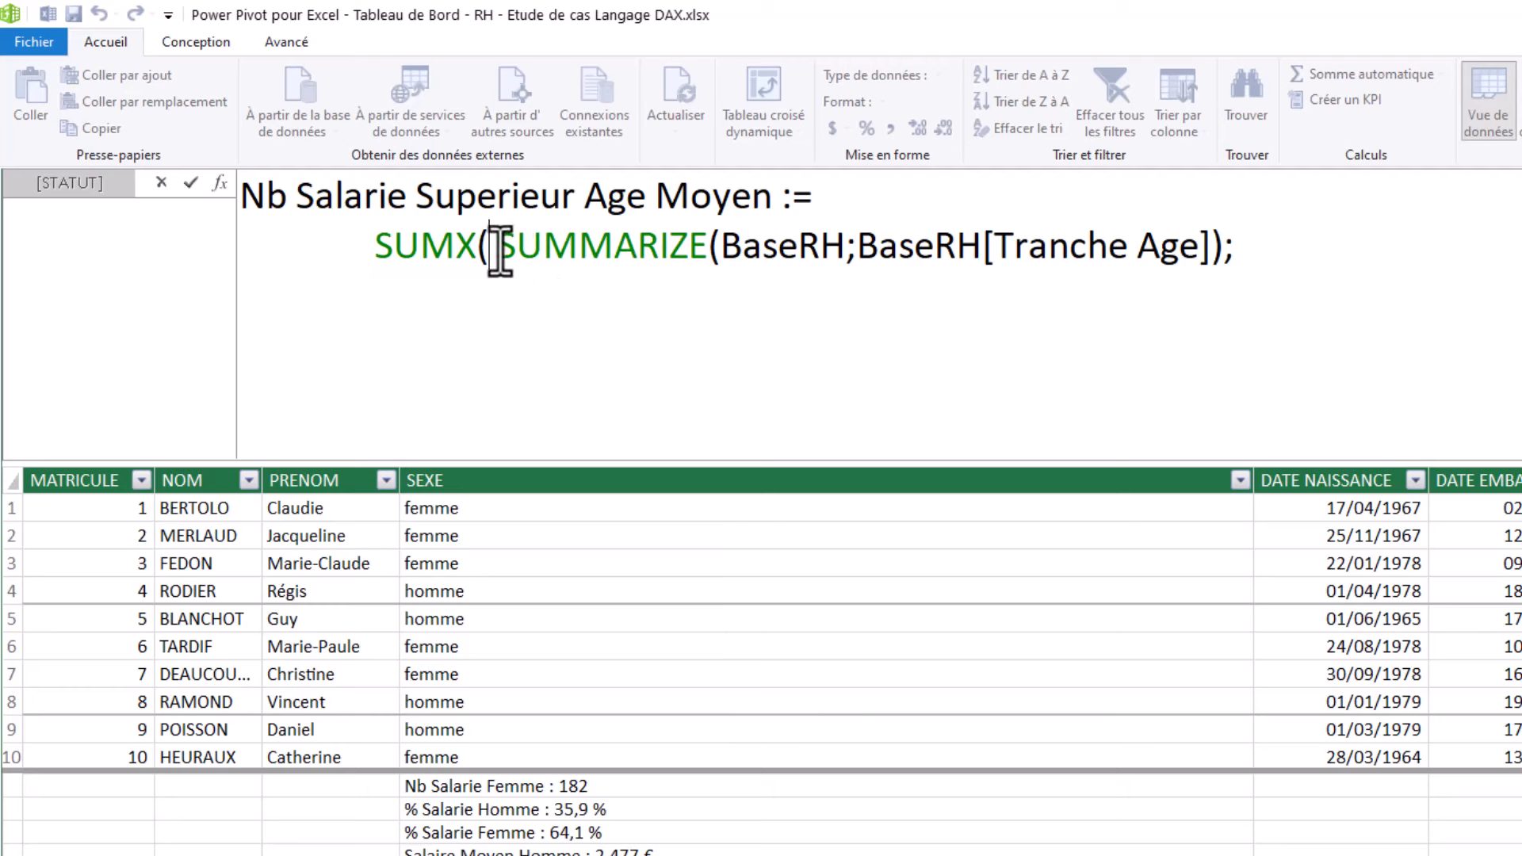
{"action": "left_click", "coordinate": [652, 247]}
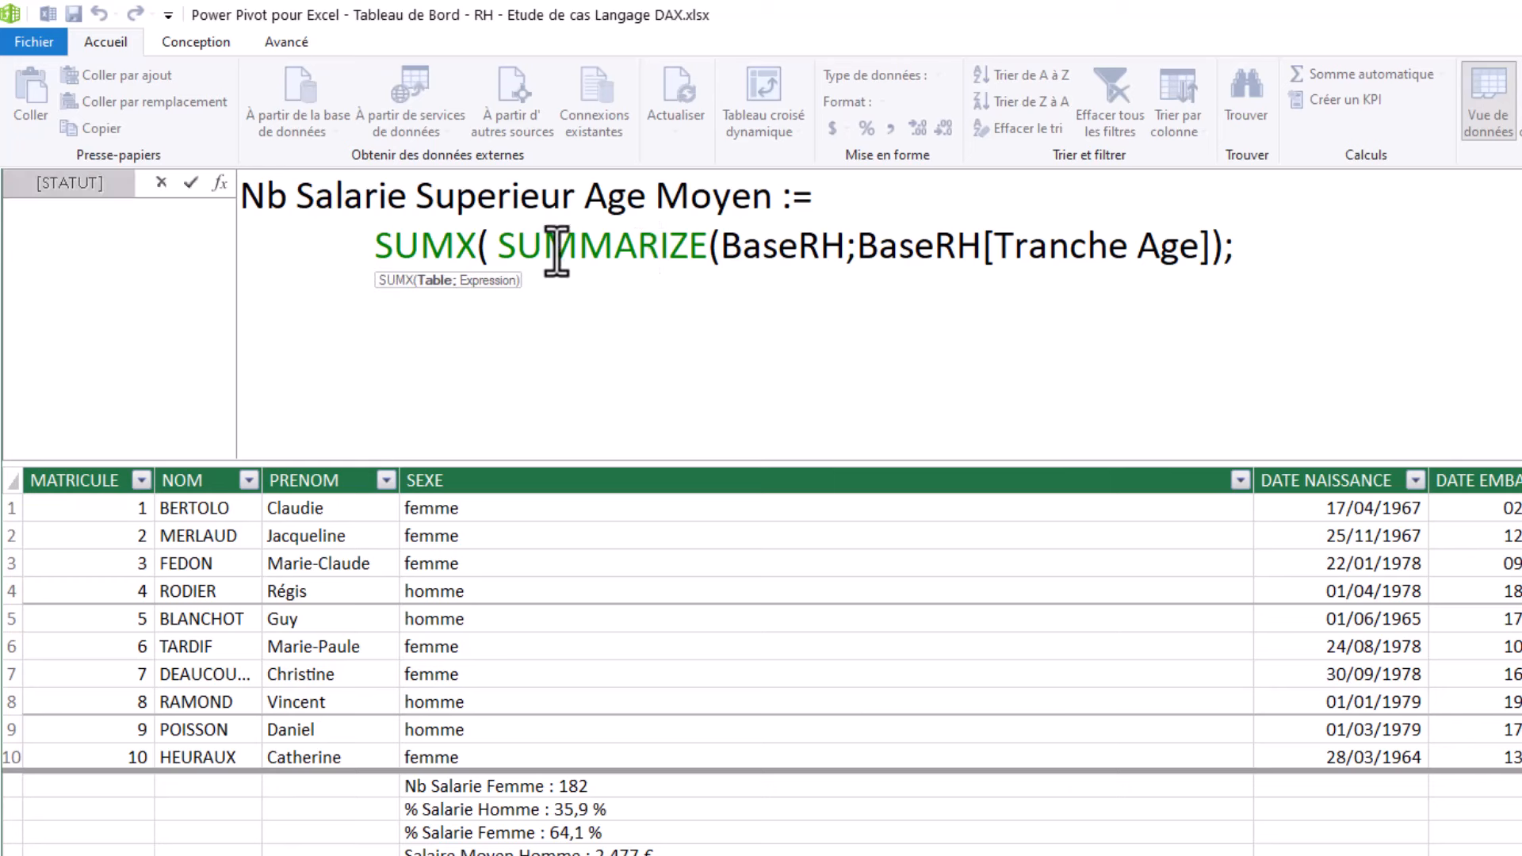
{"action": "left_click", "coordinate": [497, 246]}
{"action": "left_click", "coordinate": [565, 269]}
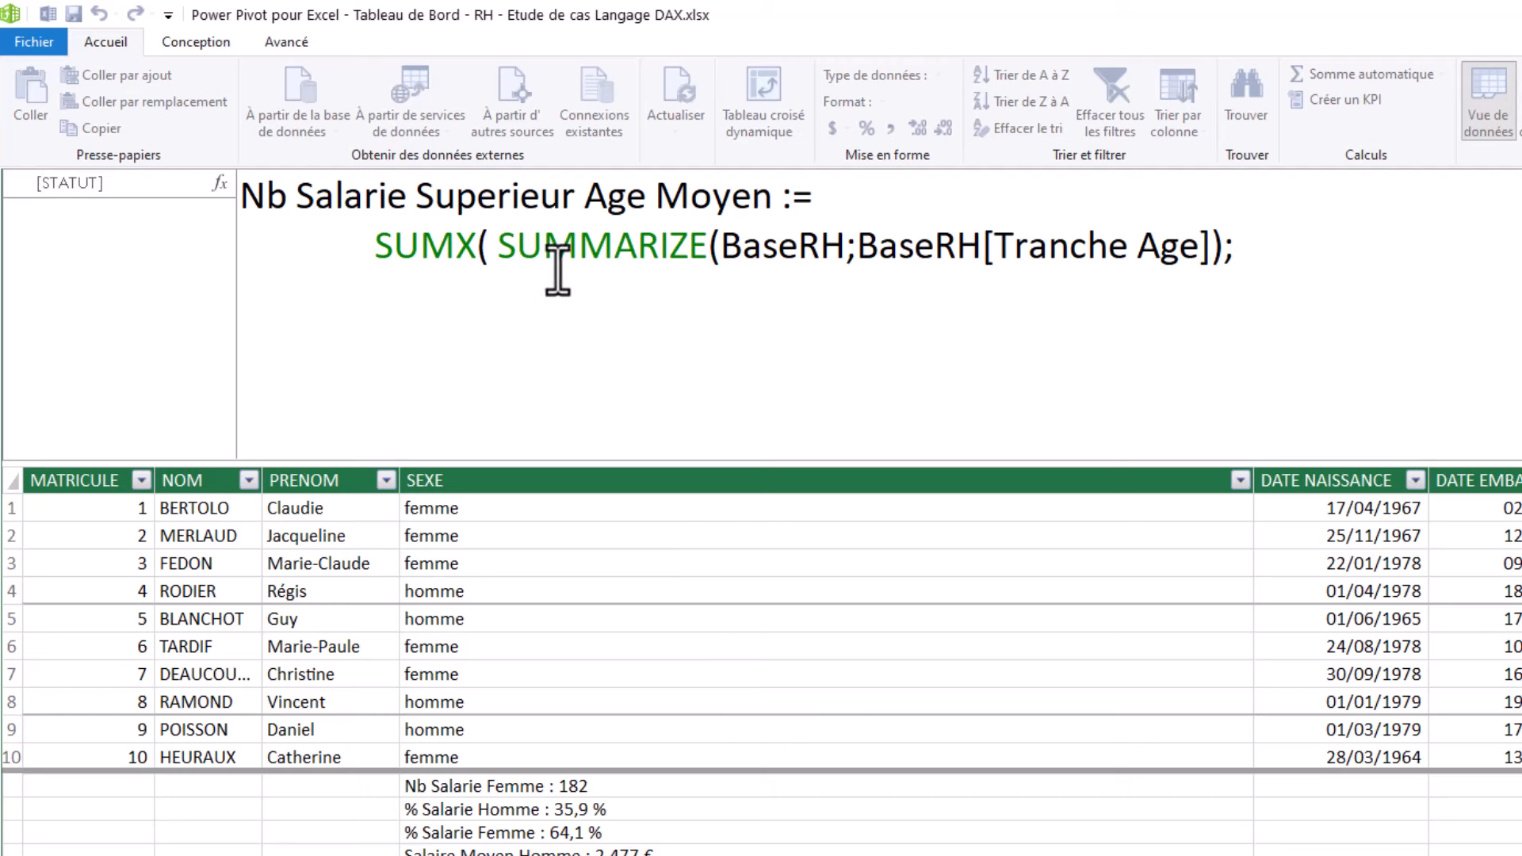
Step: Move the SUMMARIZE call onto its own indented line below SUMX in the measure formula
{"action": "left_click", "coordinate": [513, 254]}
{"action": "left_click", "coordinate": [504, 249]}
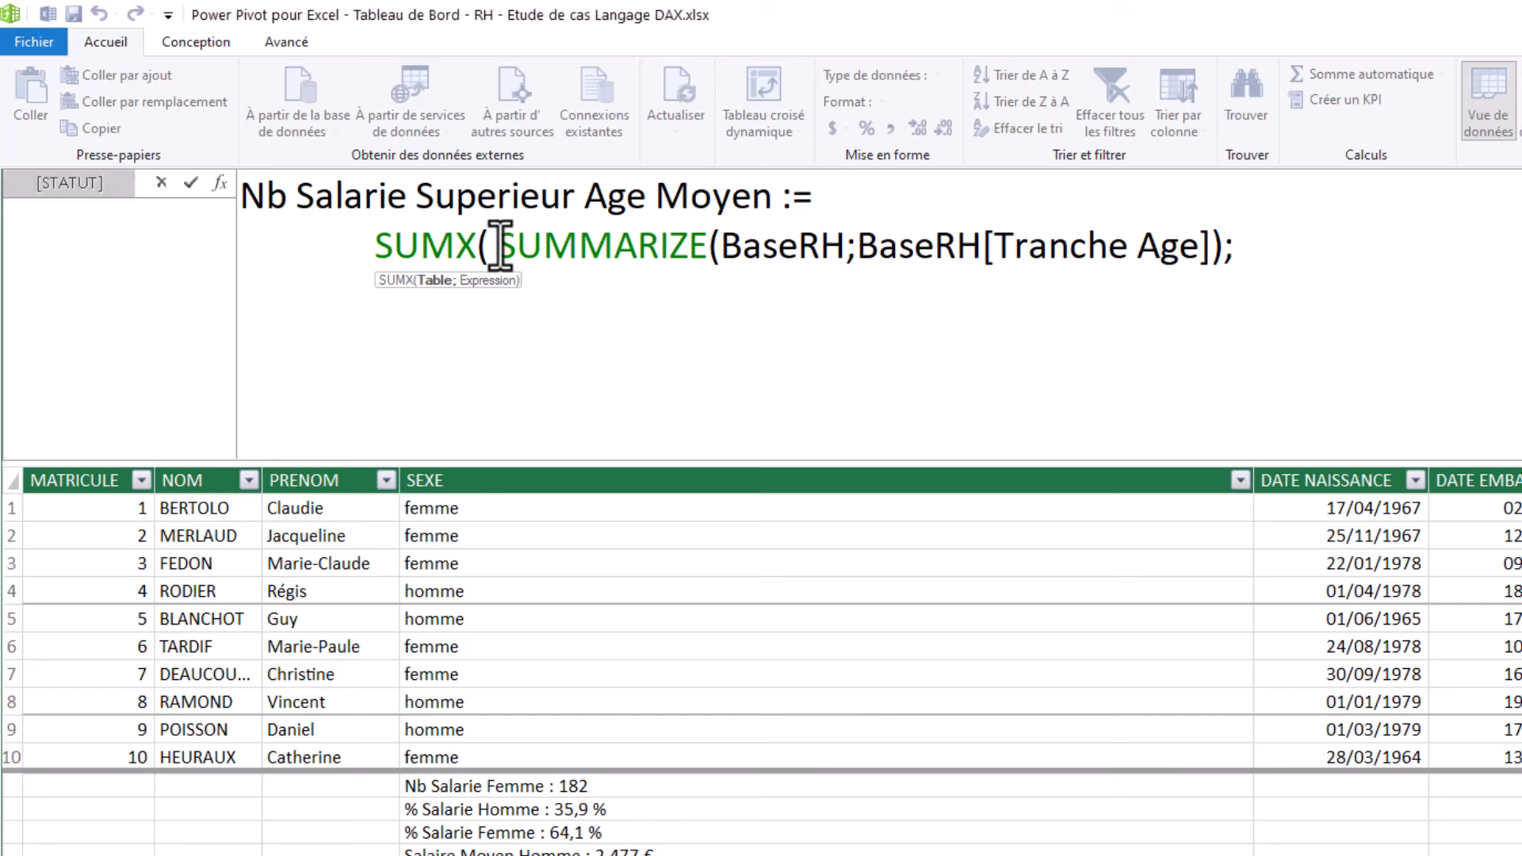
{"action": "key", "text": "shift+Return"}
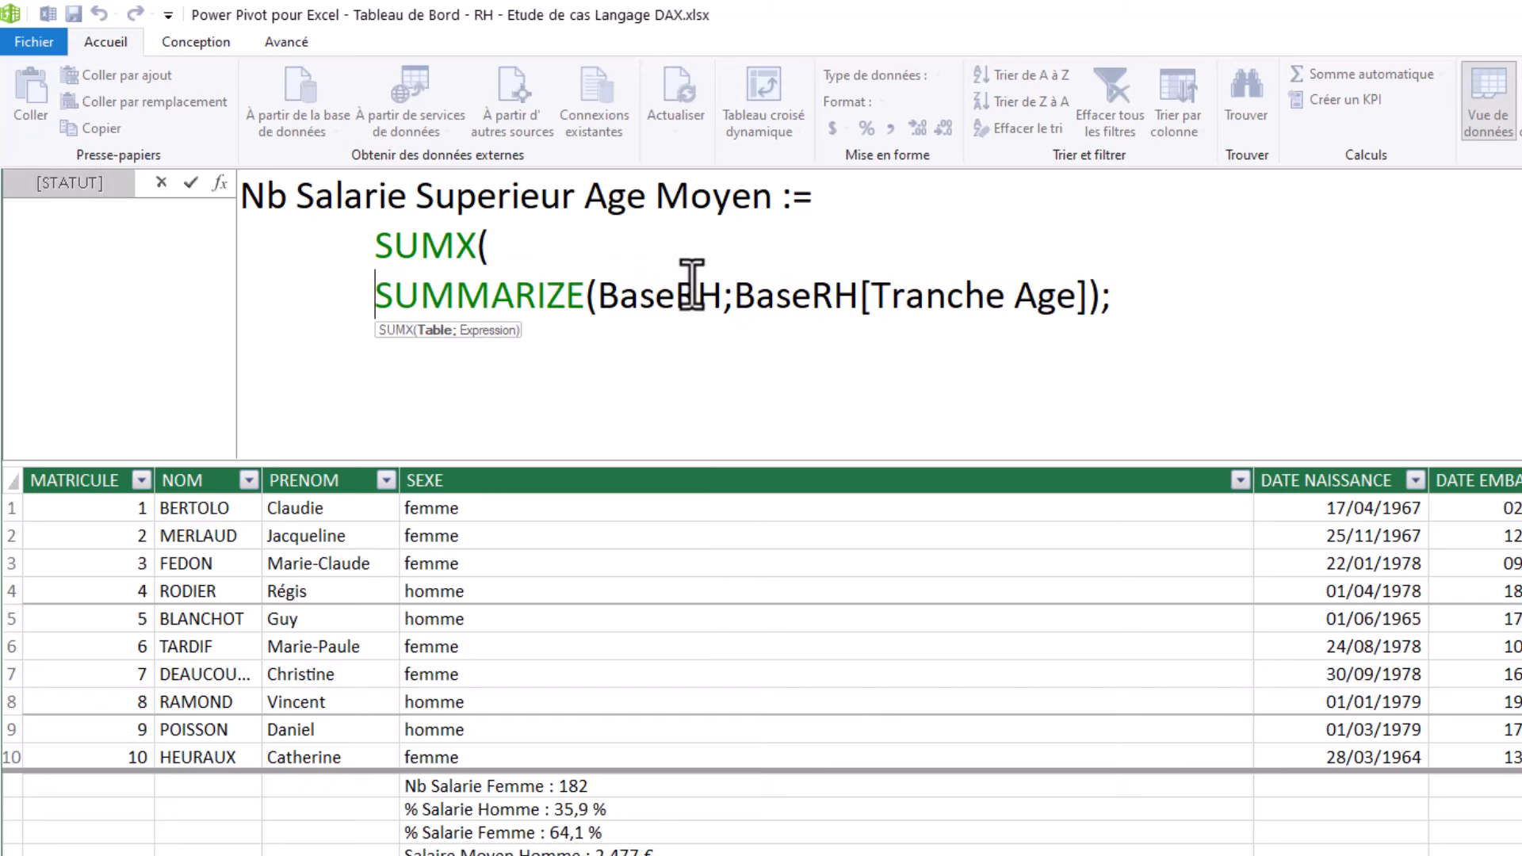
{"action": "key", "text": "Tab"}
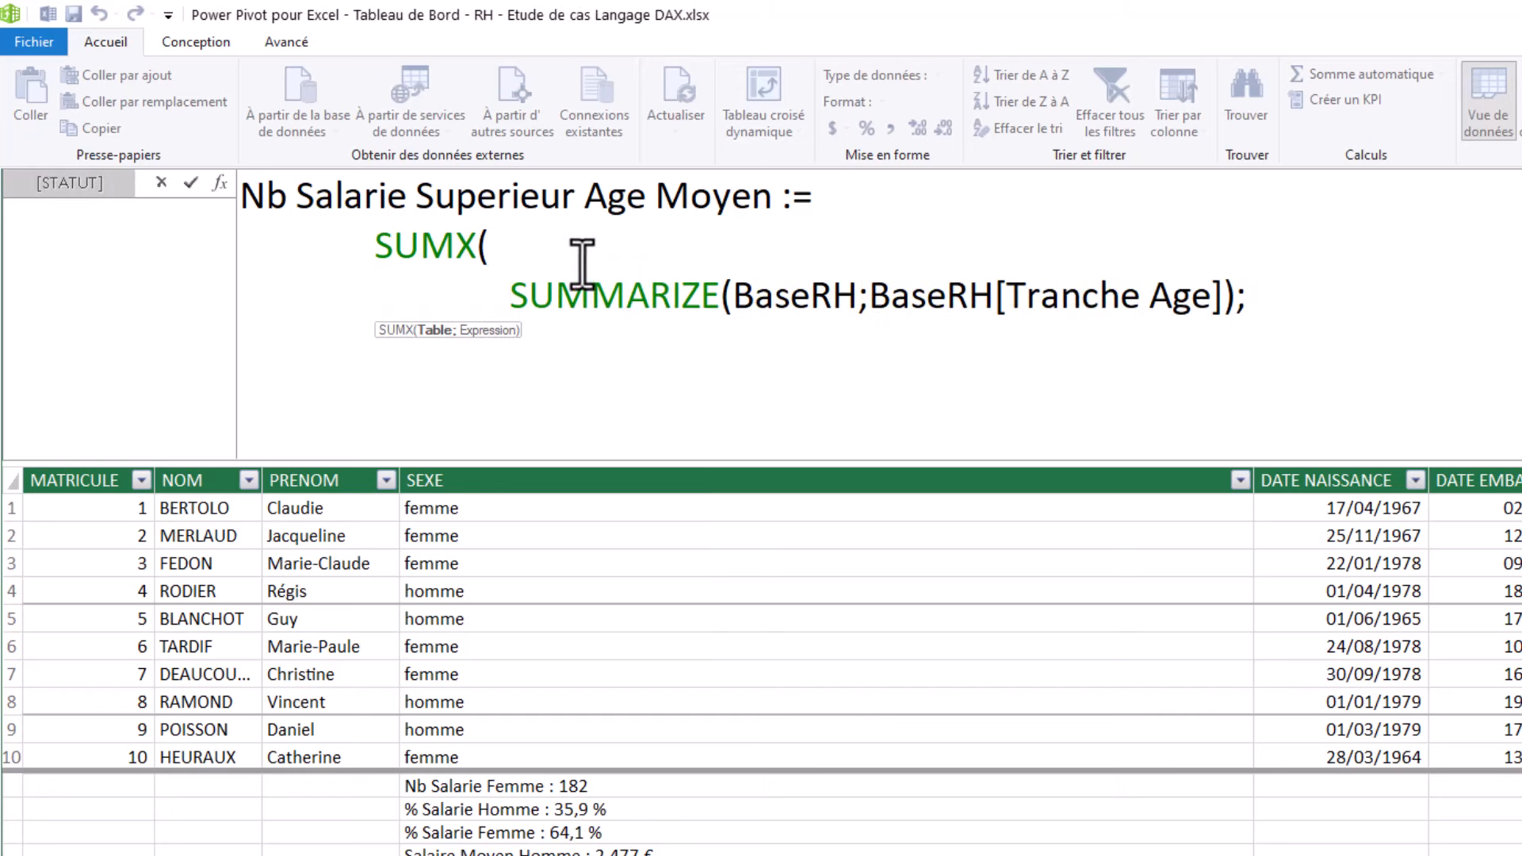
Step: Open a FILTER function on its own indented line between SUMX and SUMMARIZE, and indent SUMMARIZE one level beneath it
{"action": "left_click", "coordinate": [591, 255]}
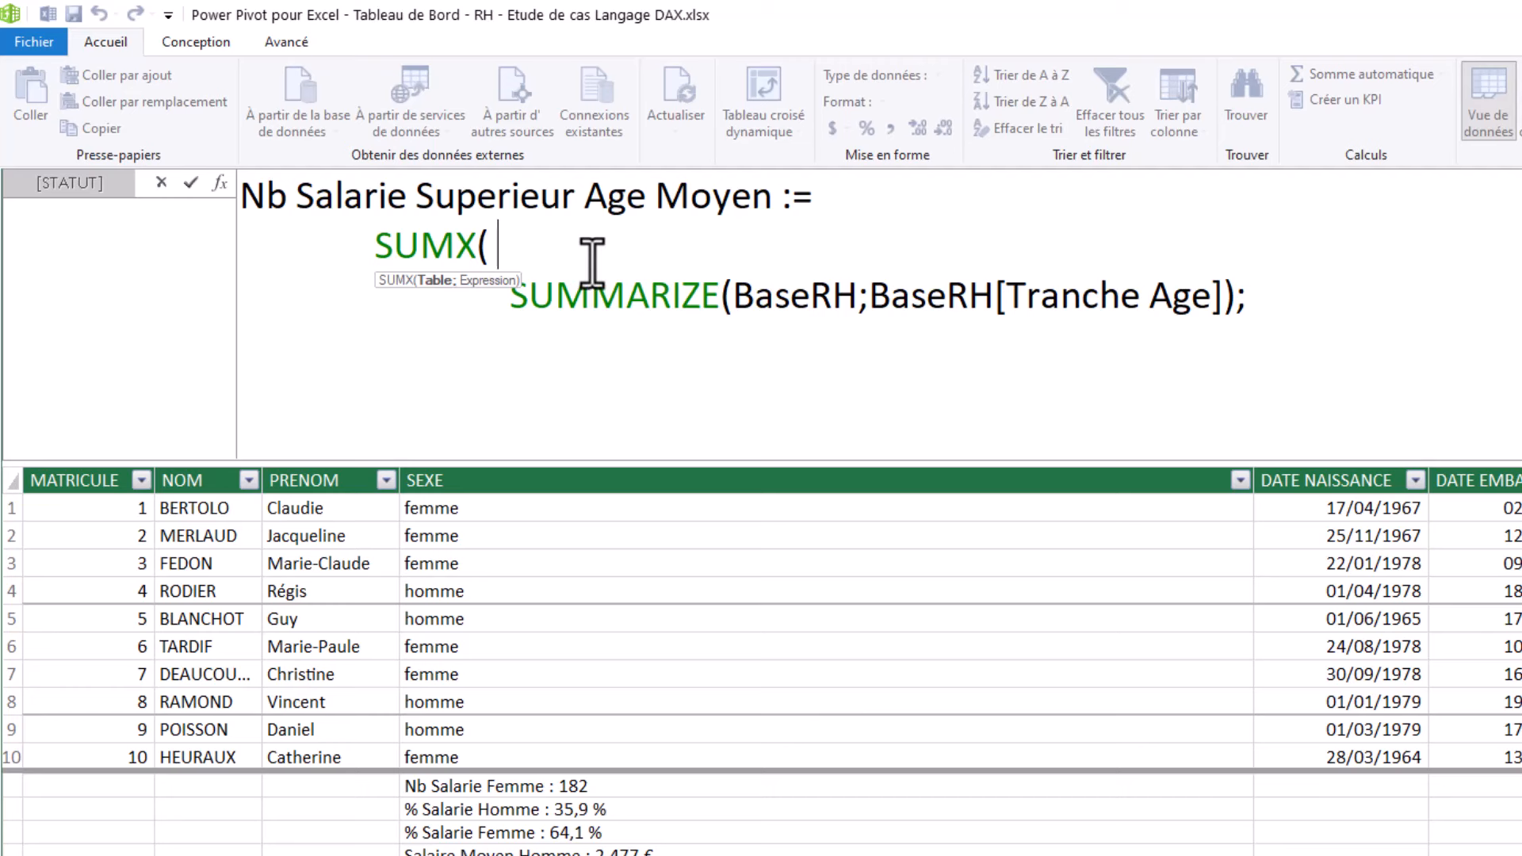
{"action": "key", "text": "shift+Return"}
{"action": "key", "text": "Tab"}
{"action": "type", "text": "F"}
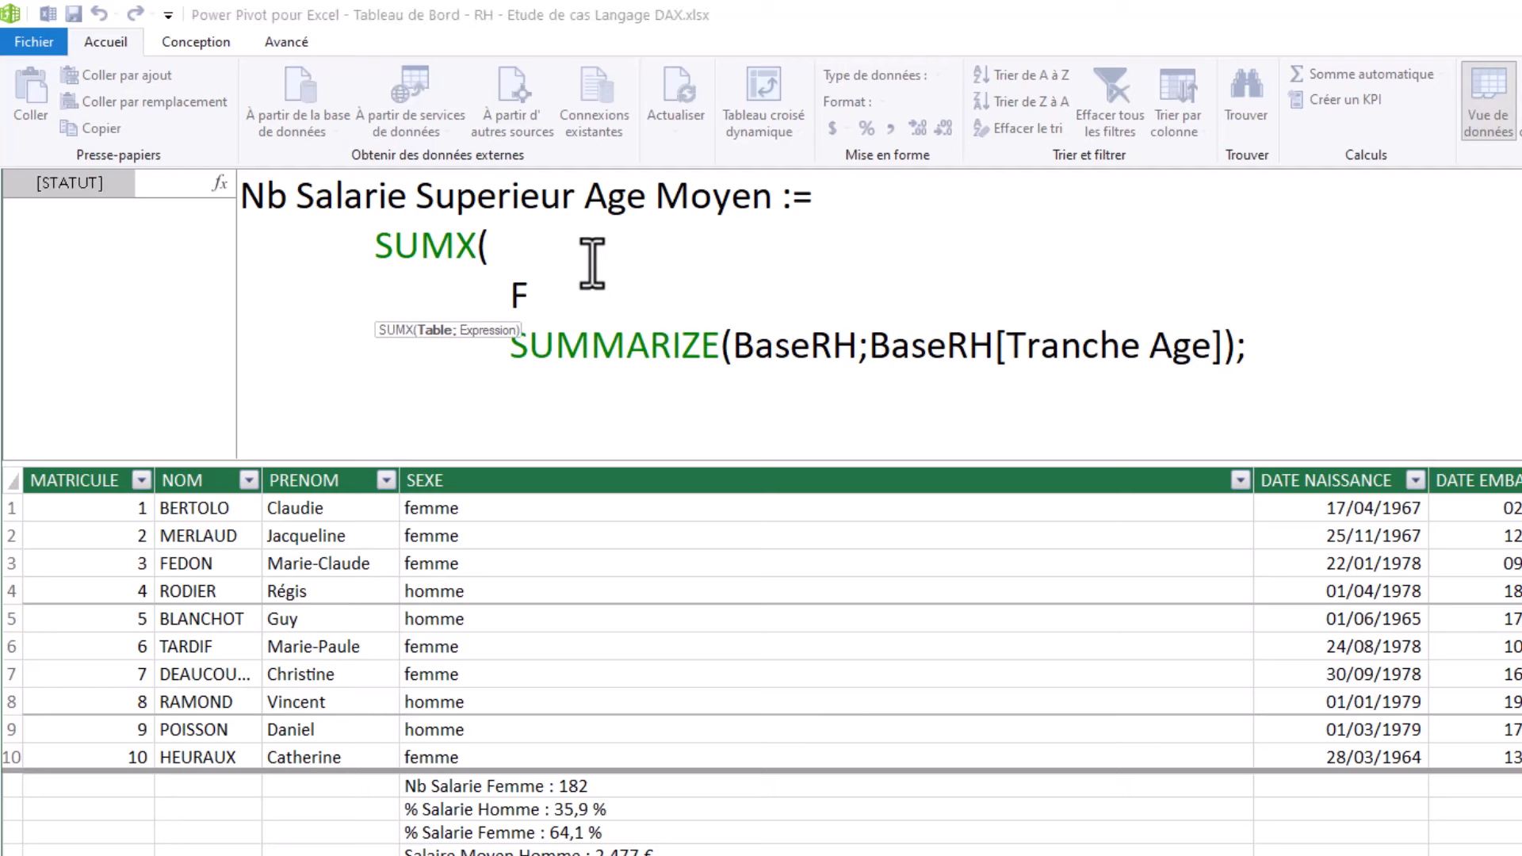
{"action": "type", "text": "ILTER("}
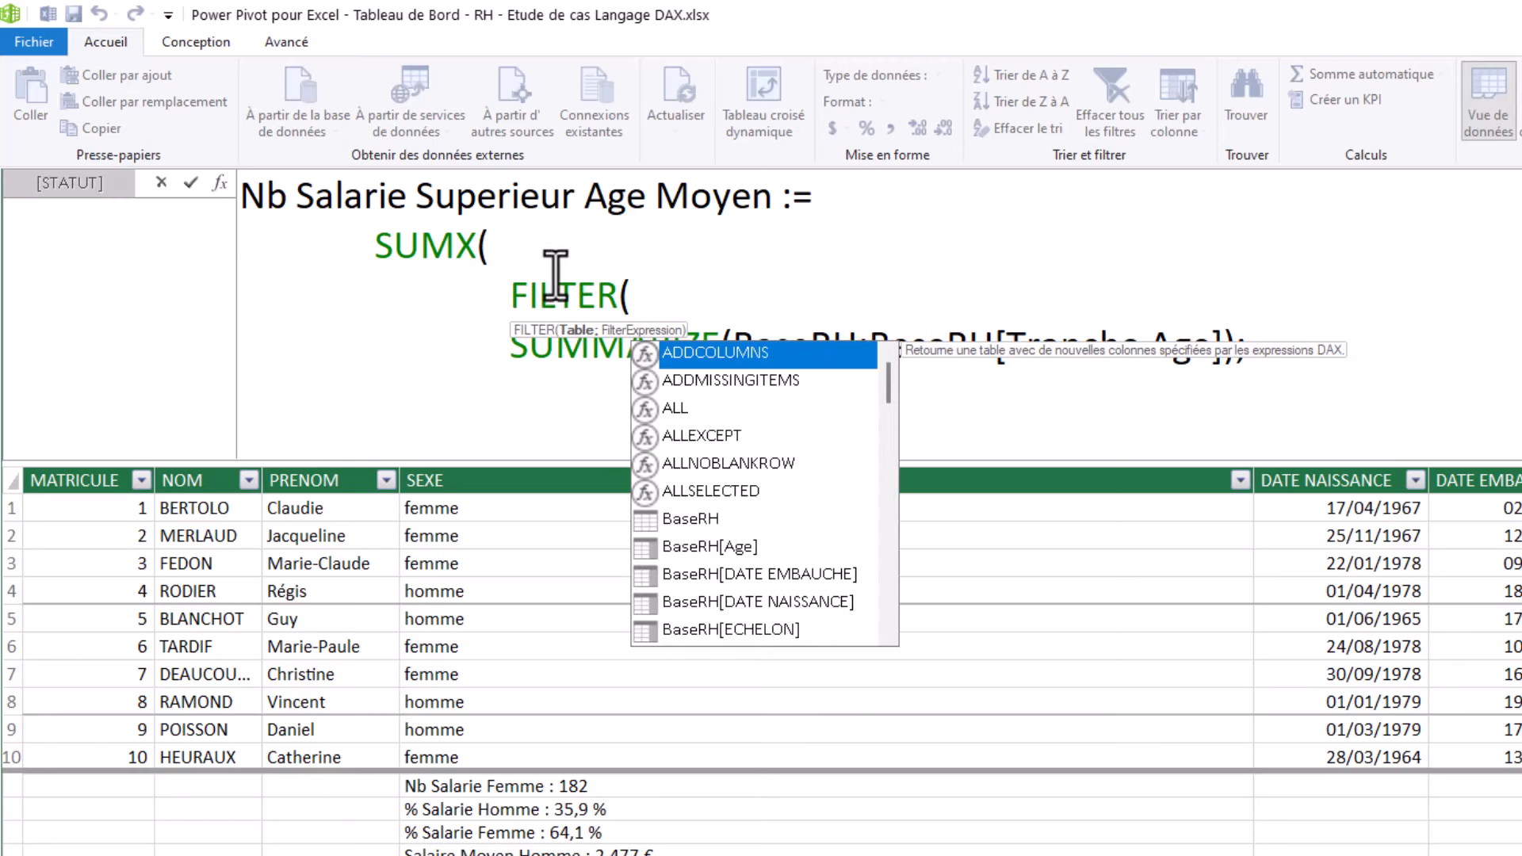
{"action": "left_click", "coordinate": [517, 345]}
{"action": "key", "text": "Tab"}
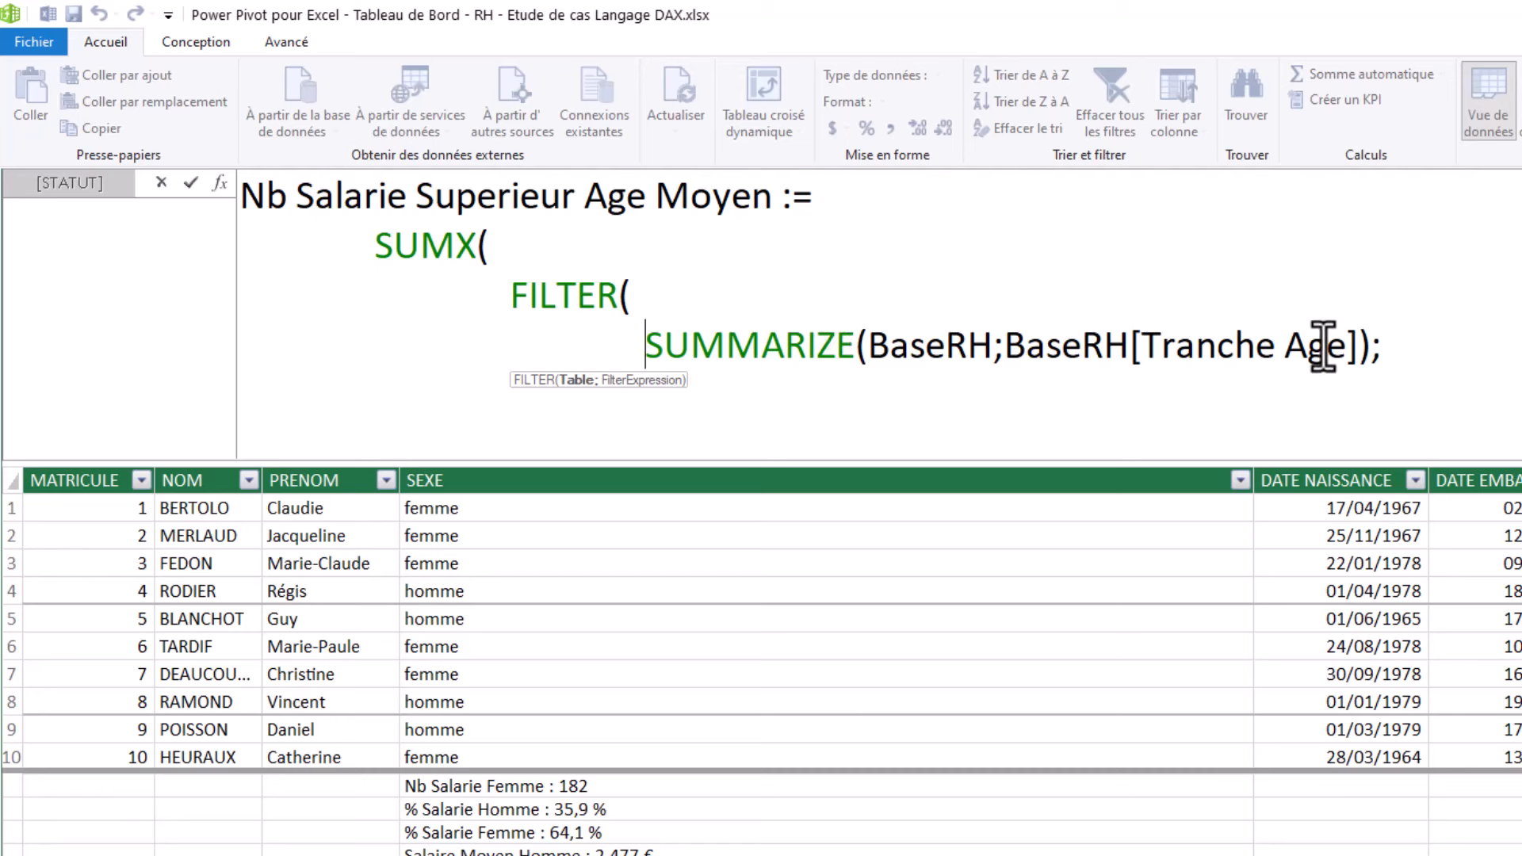
Step: Enter [Nb Salarie]>[Age Moyen] as FILTER's condition on a new line below SUMMARIZE
{"action": "left_click", "coordinate": [1446, 355]}
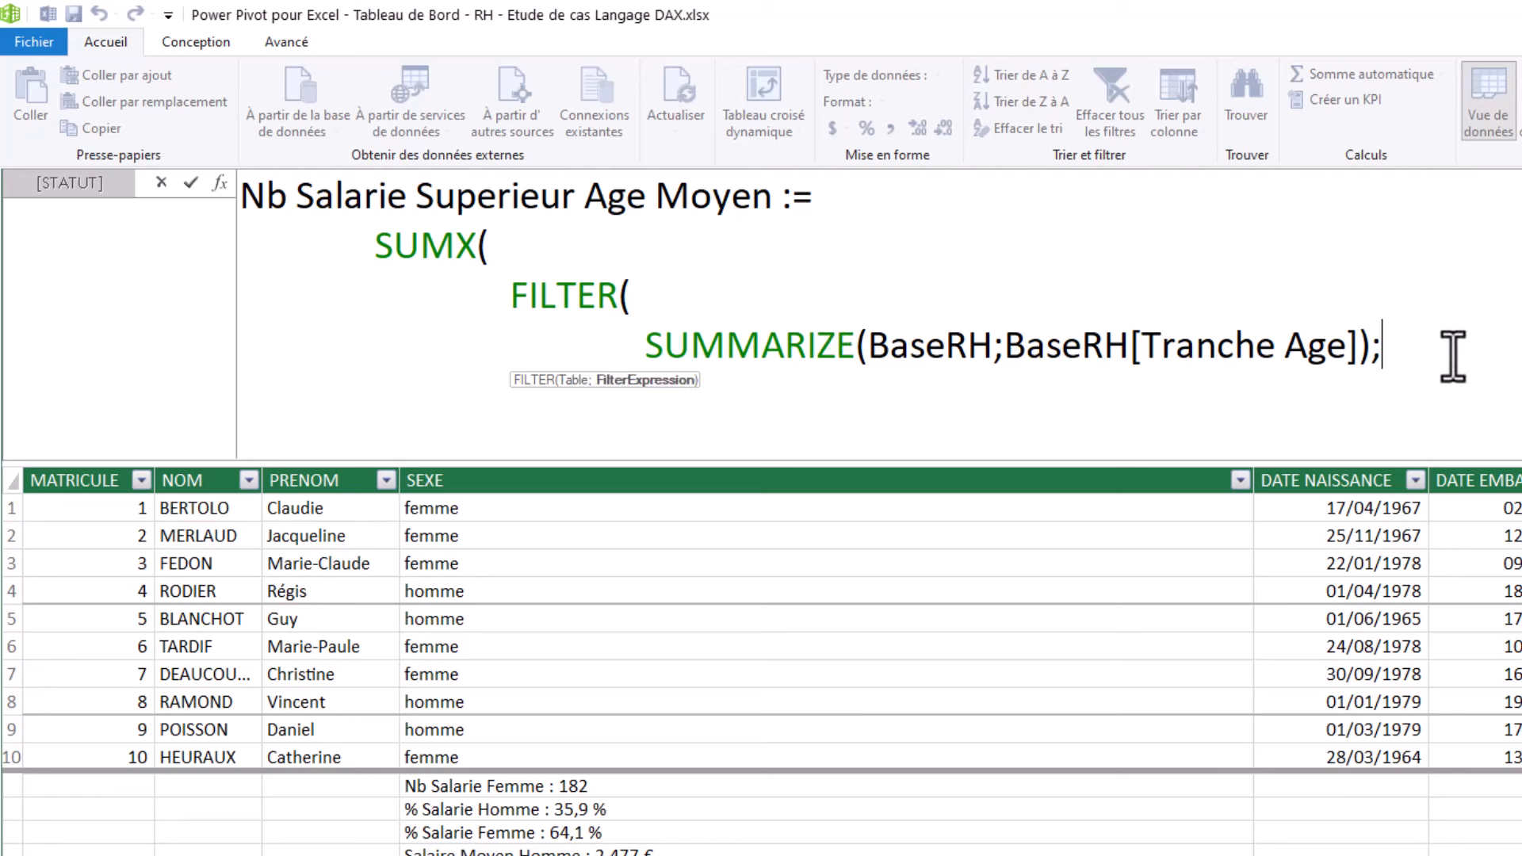
{"action": "key", "text": "shift+Return"}
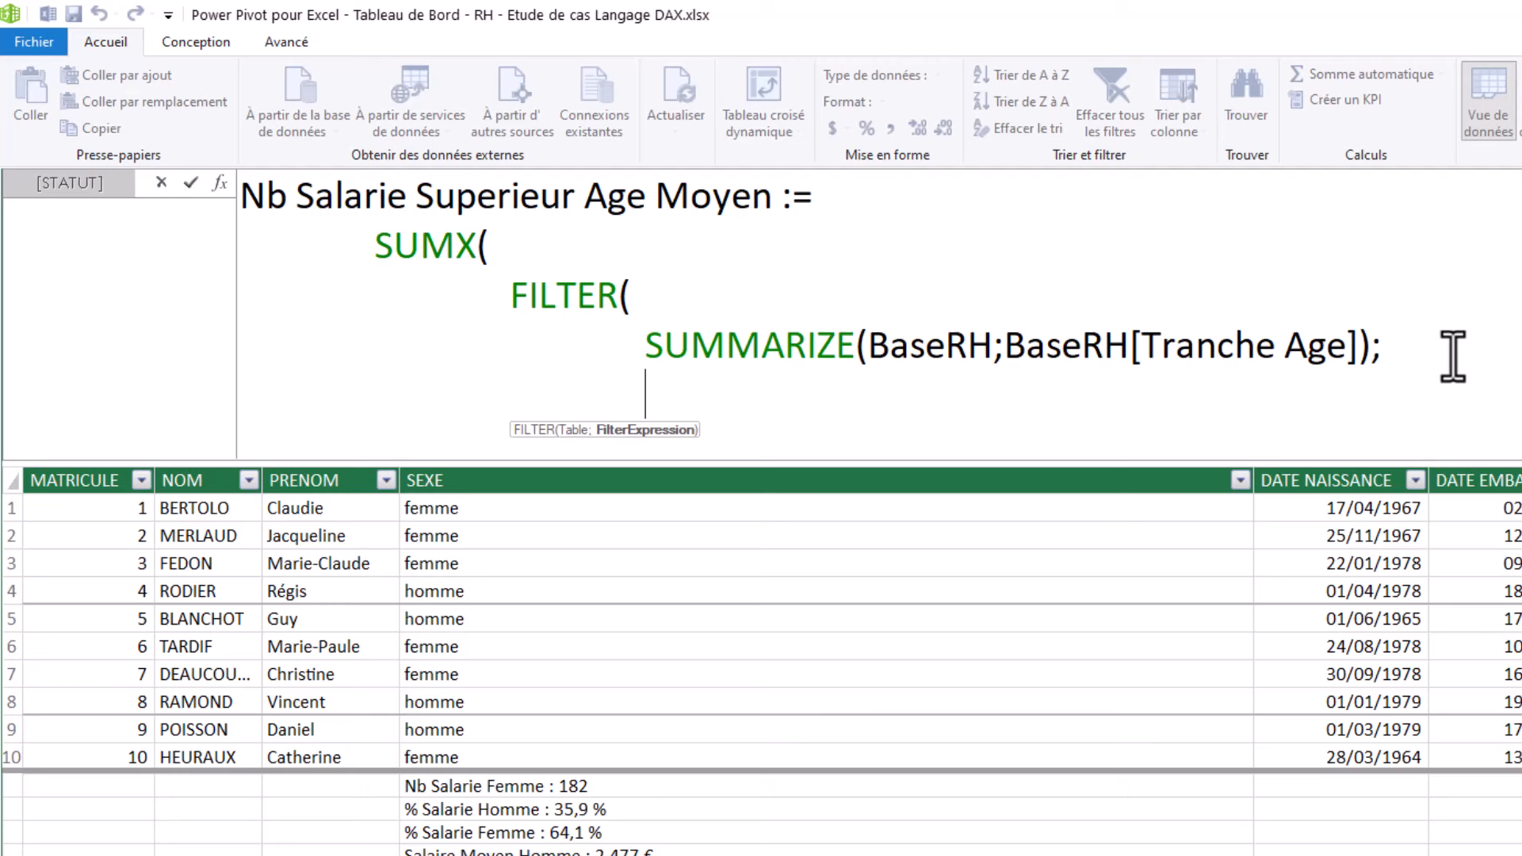
{"action": "type", "text": "nb"}
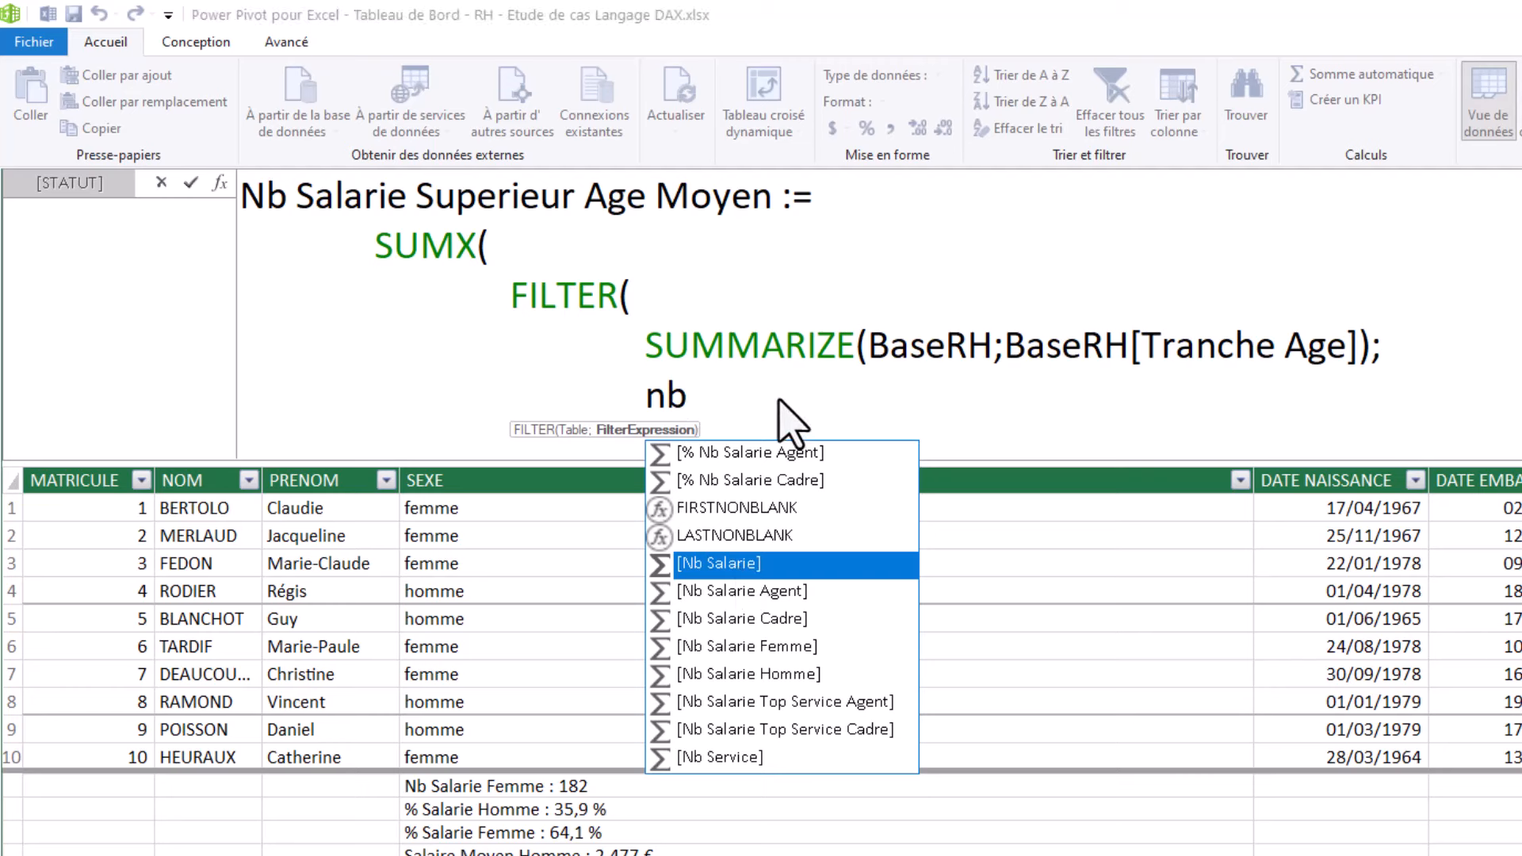
{"action": "double_click", "coordinate": [737, 563]}
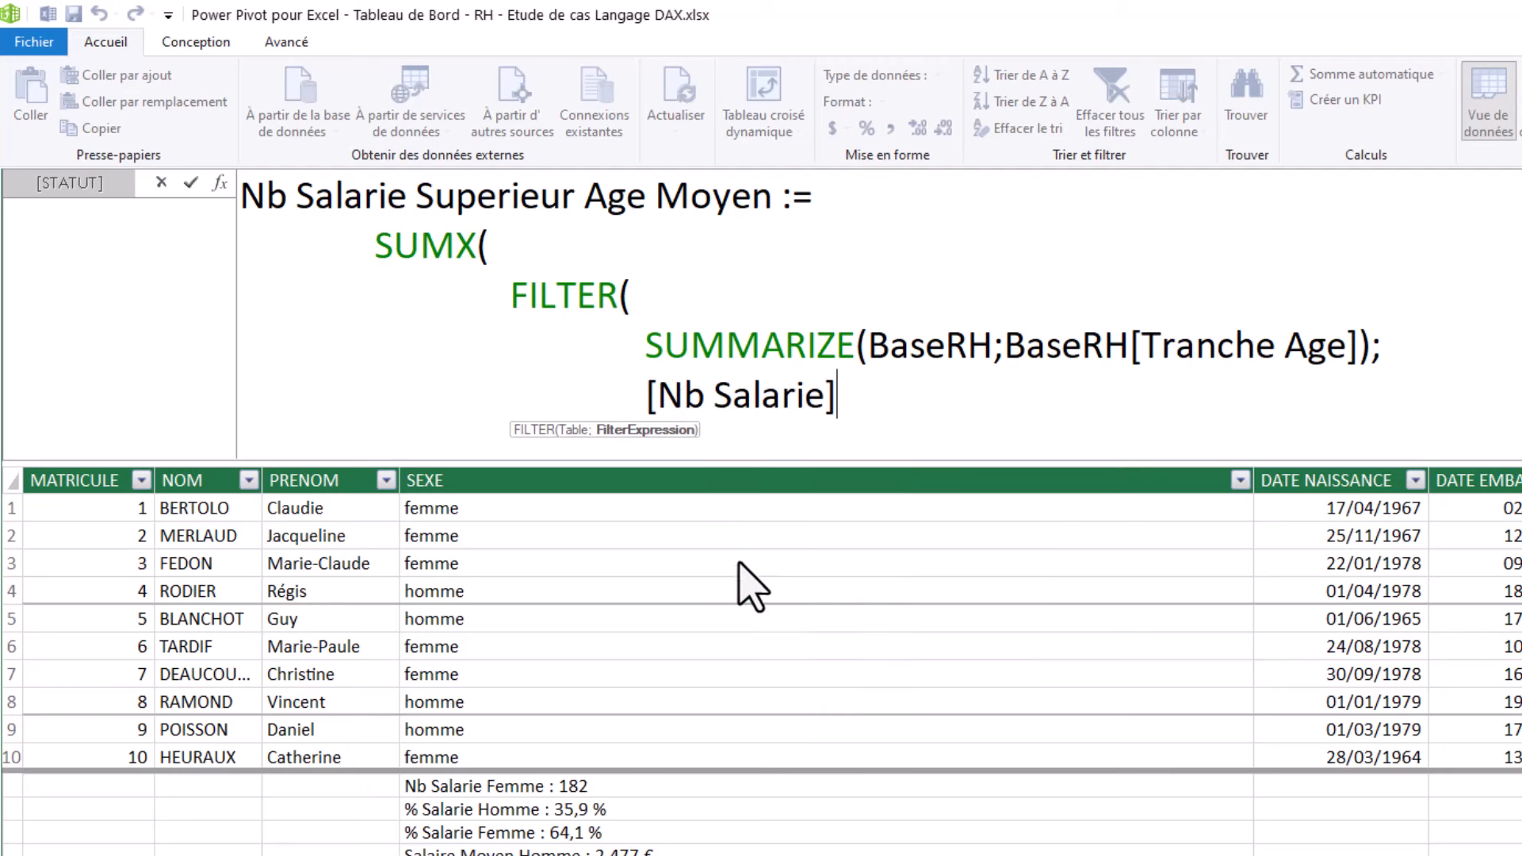
{"action": "key", "text": "Return"}
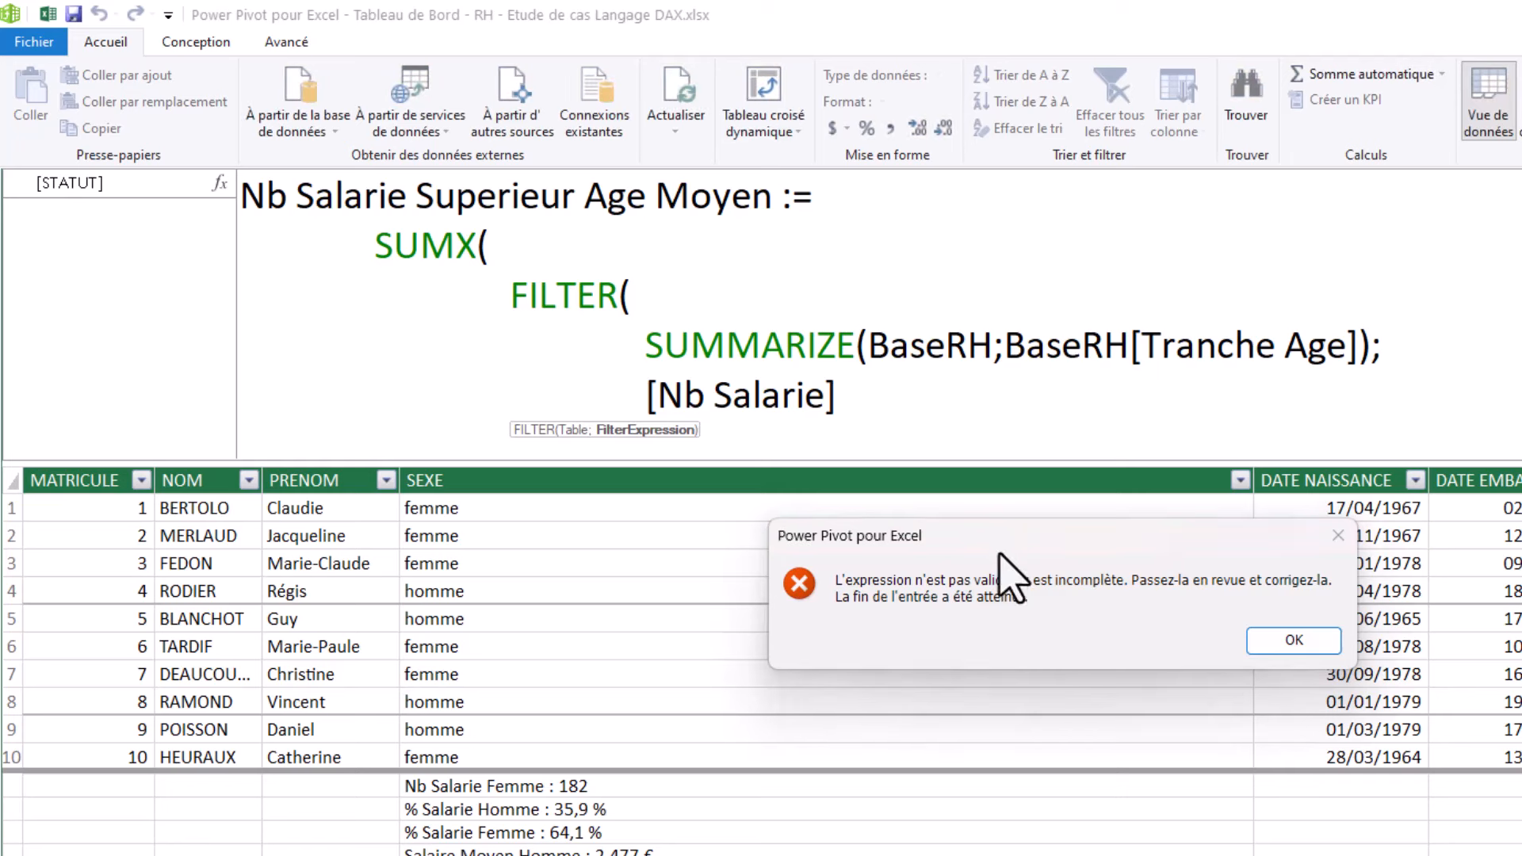
{"action": "left_click", "coordinate": [1293, 640]}
{"action": "left_click", "coordinate": [875, 403]}
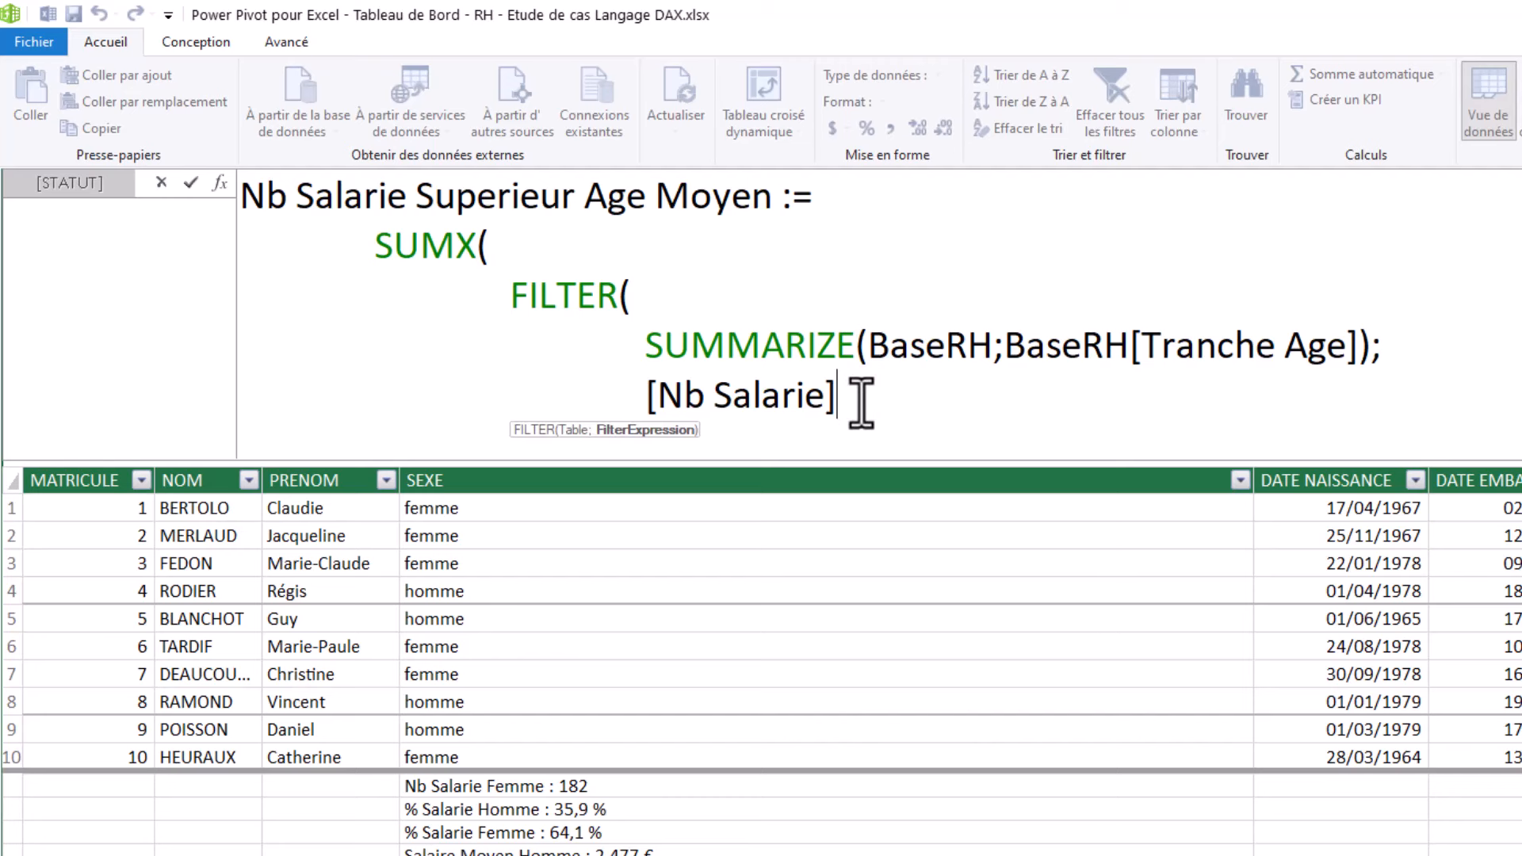
{"action": "type", "text": ">age"}
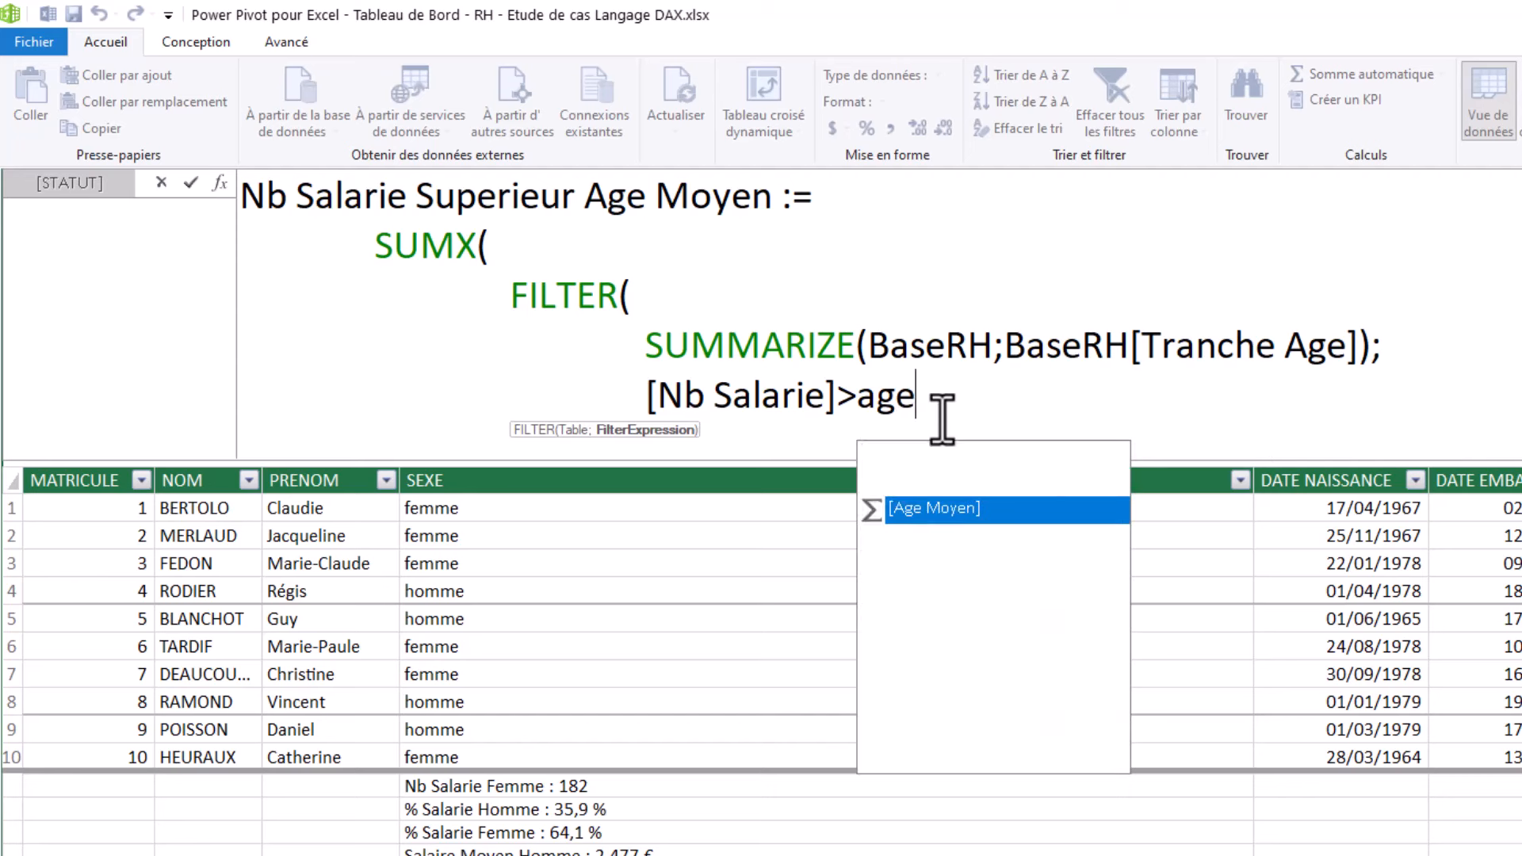
{"action": "double_click", "coordinate": [963, 514]}
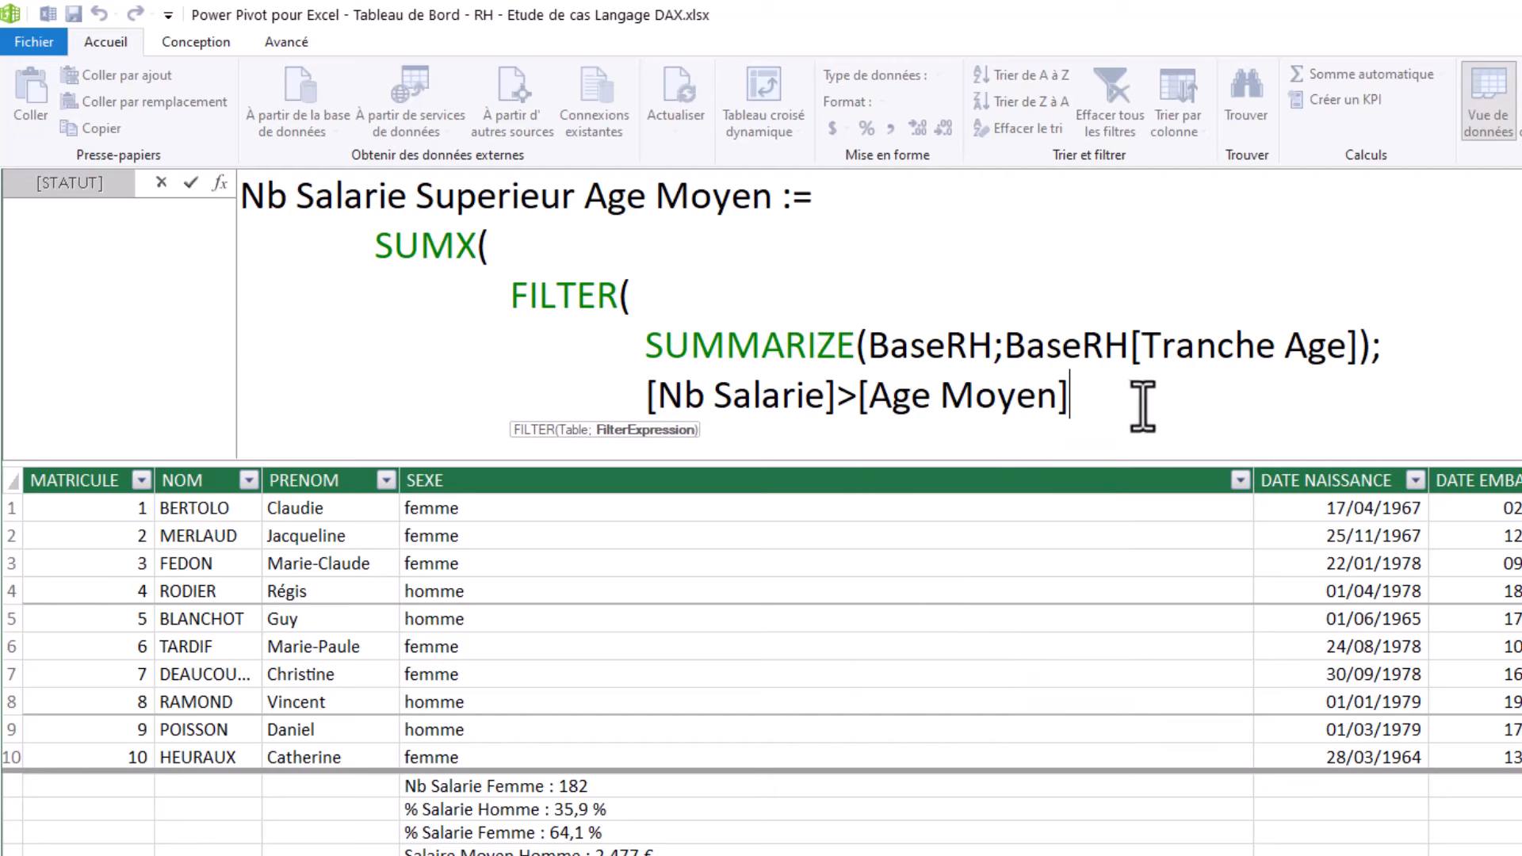
Step: Close the FILTER function on its own line and add the separator for SUMX's expression argument
{"action": "key", "text": "shift+Return"}
{"action": "type", "text": ")"}
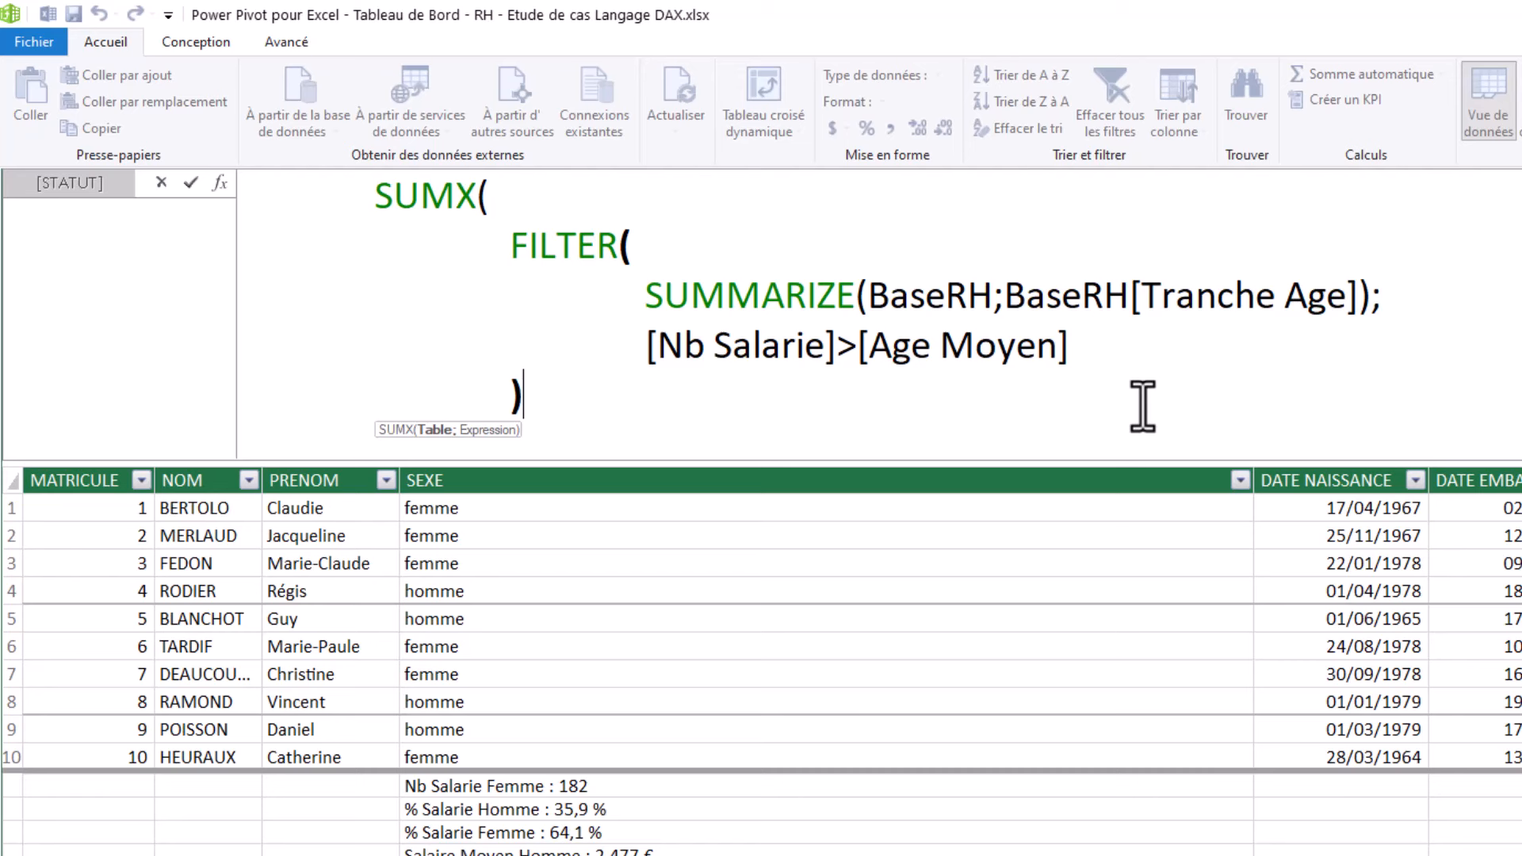
{"action": "key", "text": "shift+Return"}
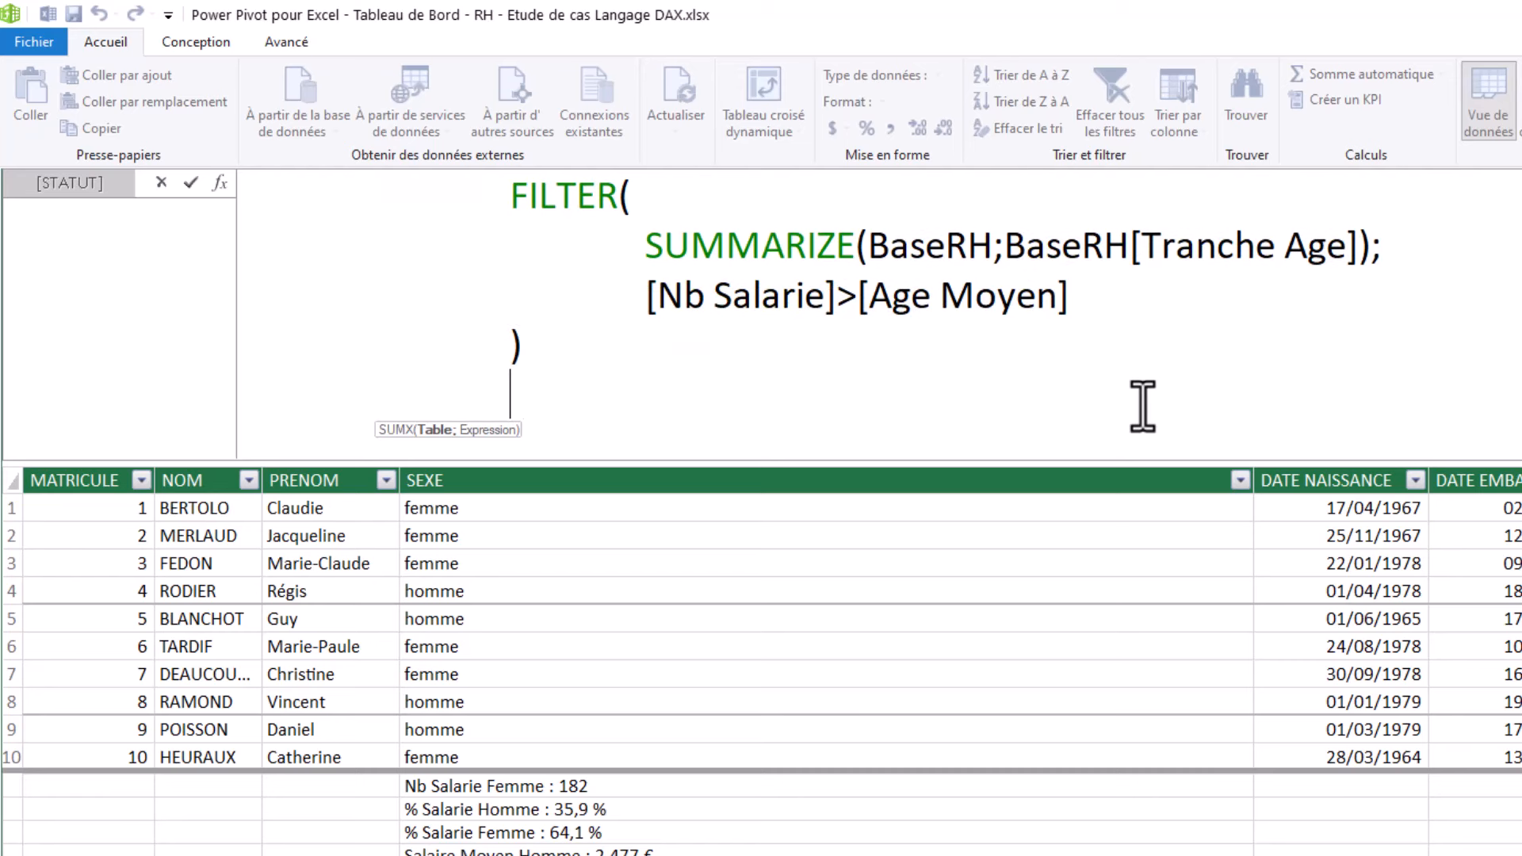
{"action": "left_click", "coordinate": [531, 350]}
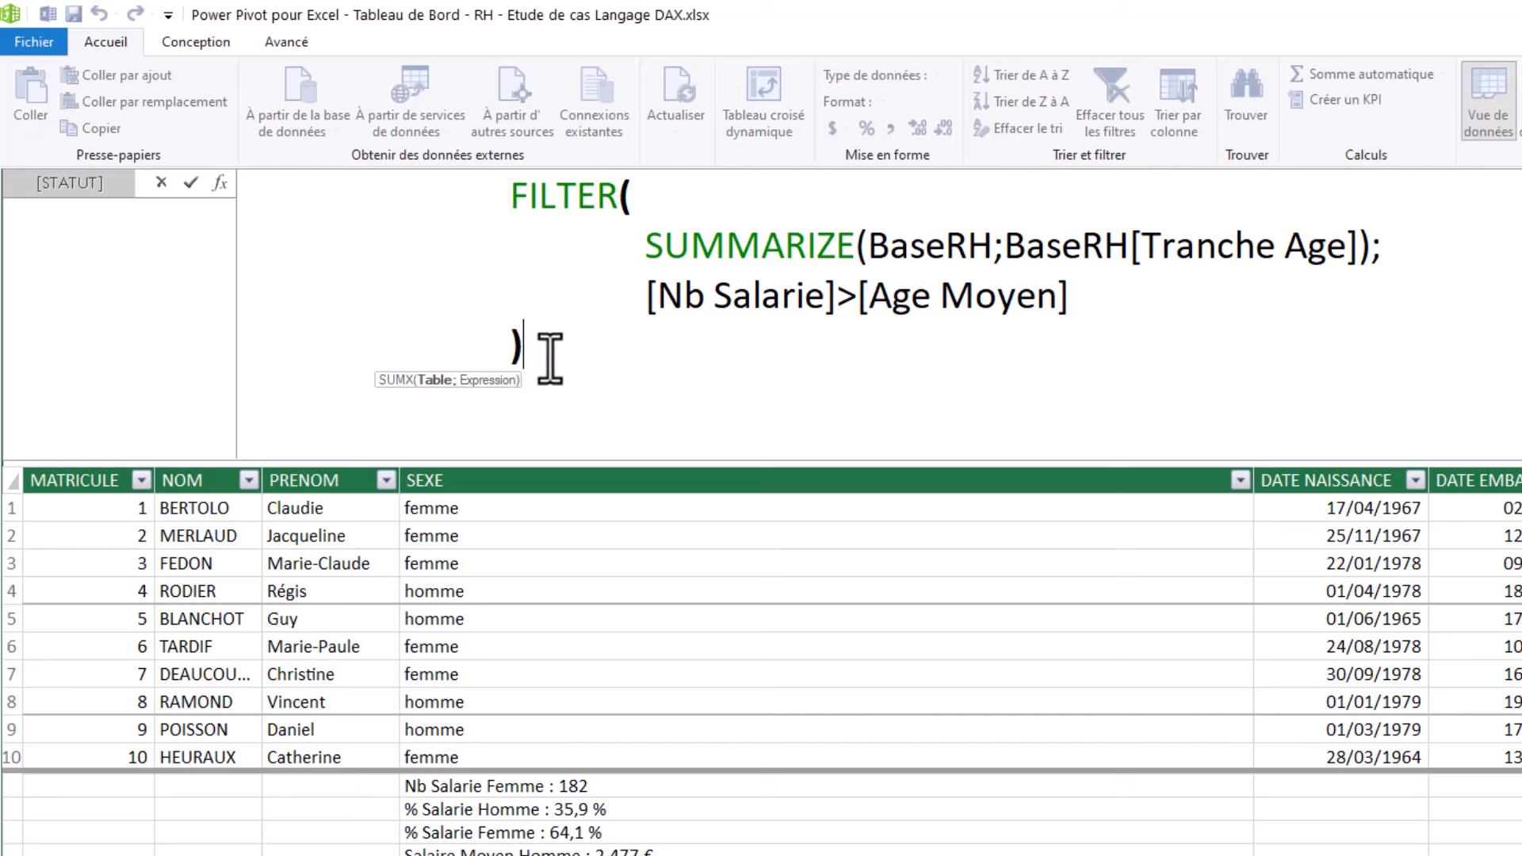
{"action": "type", "text": ";"}
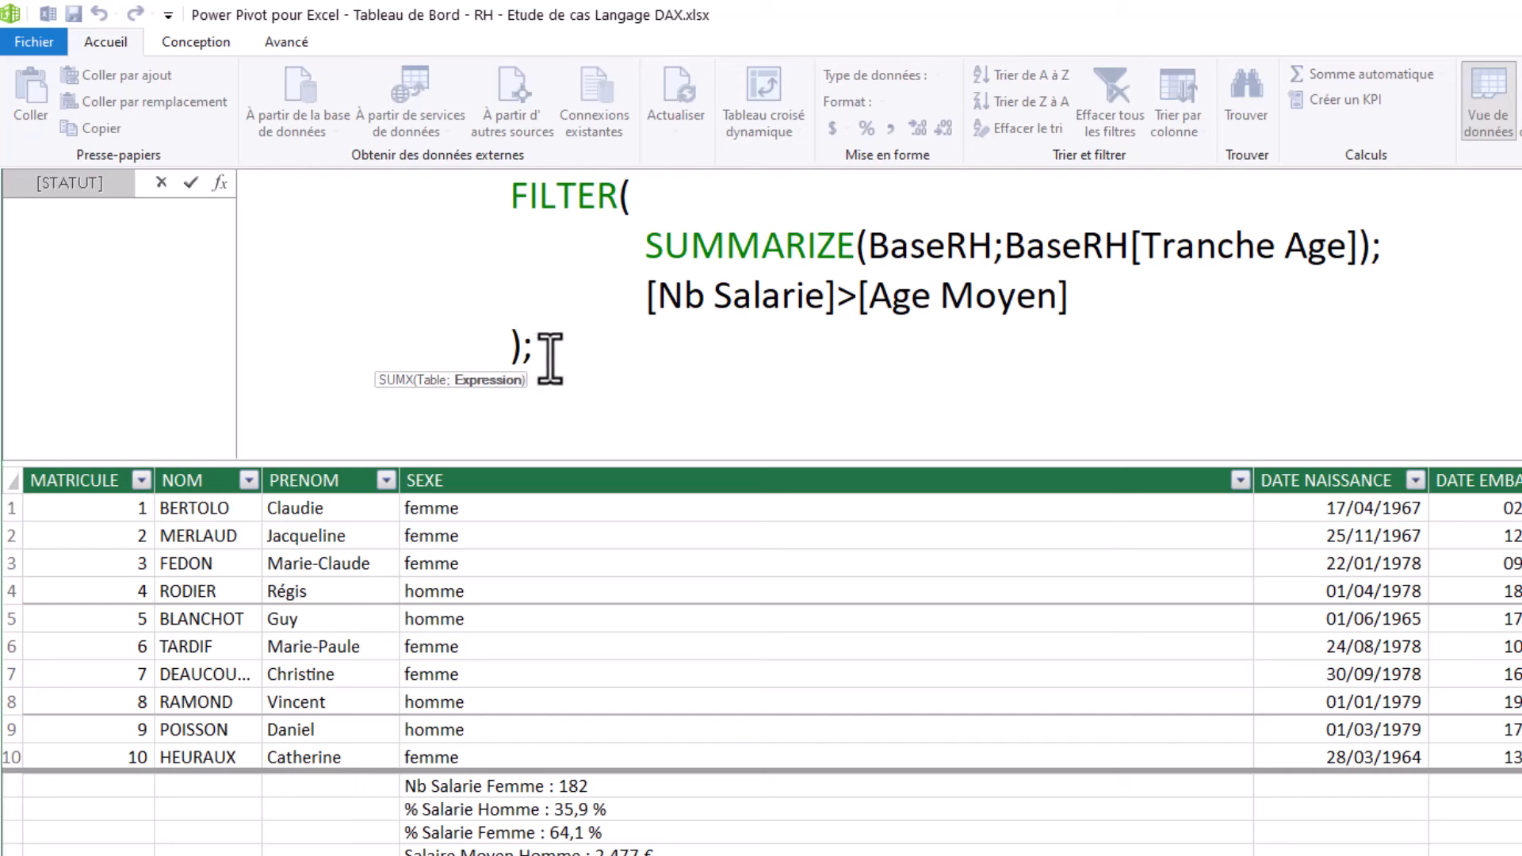
Step: Enter [Nb Salarie] as SUMX's expression on a new line, and close SUMX with an aligned parenthesis below it
{"action": "left_click", "coordinate": [594, 373]}
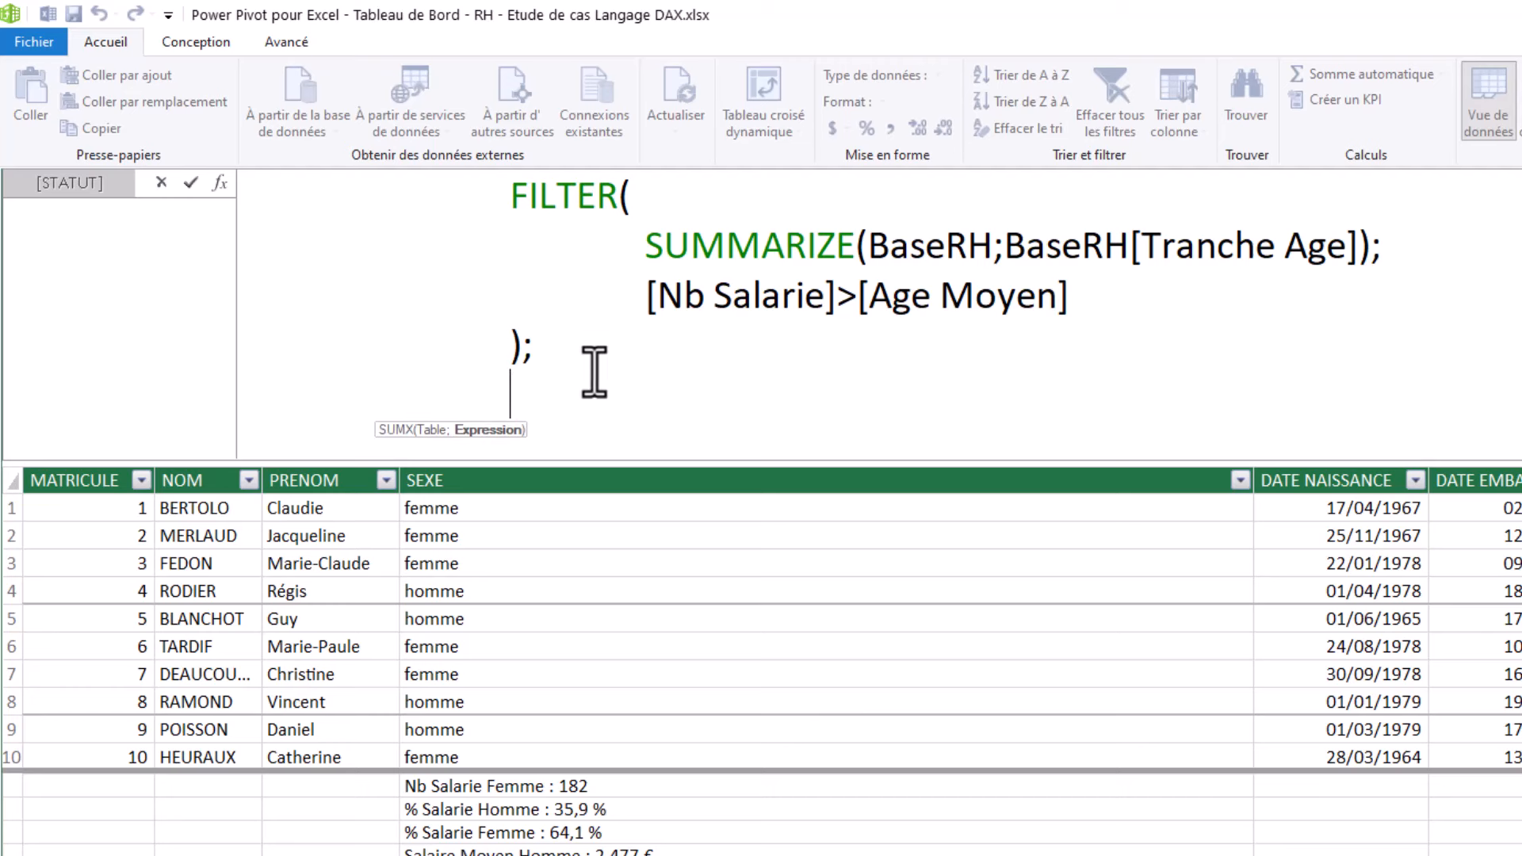
{"action": "scroll", "coordinate": [594, 372], "scroll_direction": "down", "scroll_amount": 3}
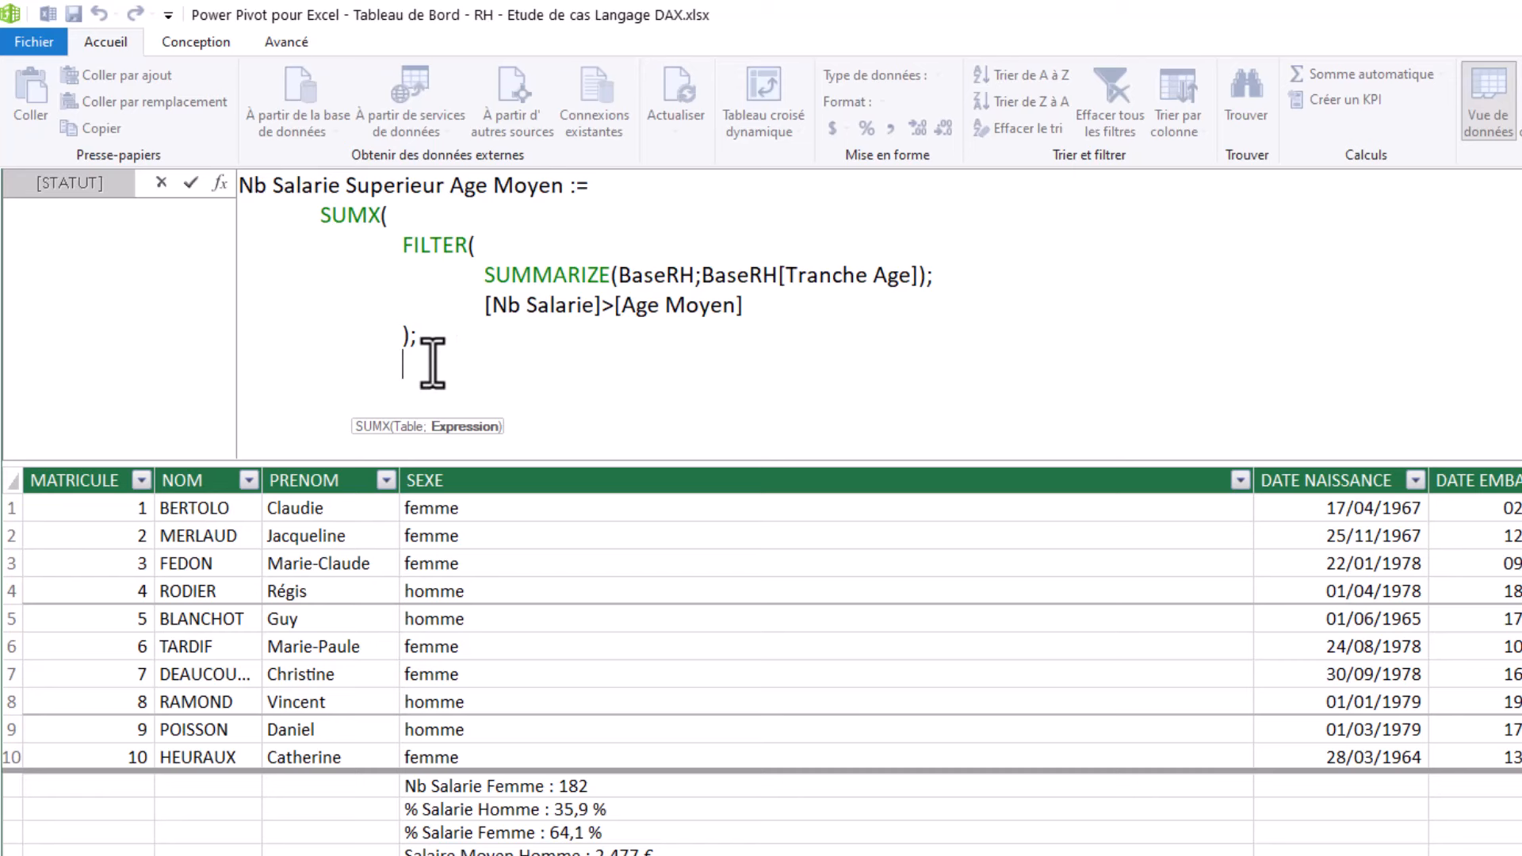
{"action": "key", "text": "BackSpace"}
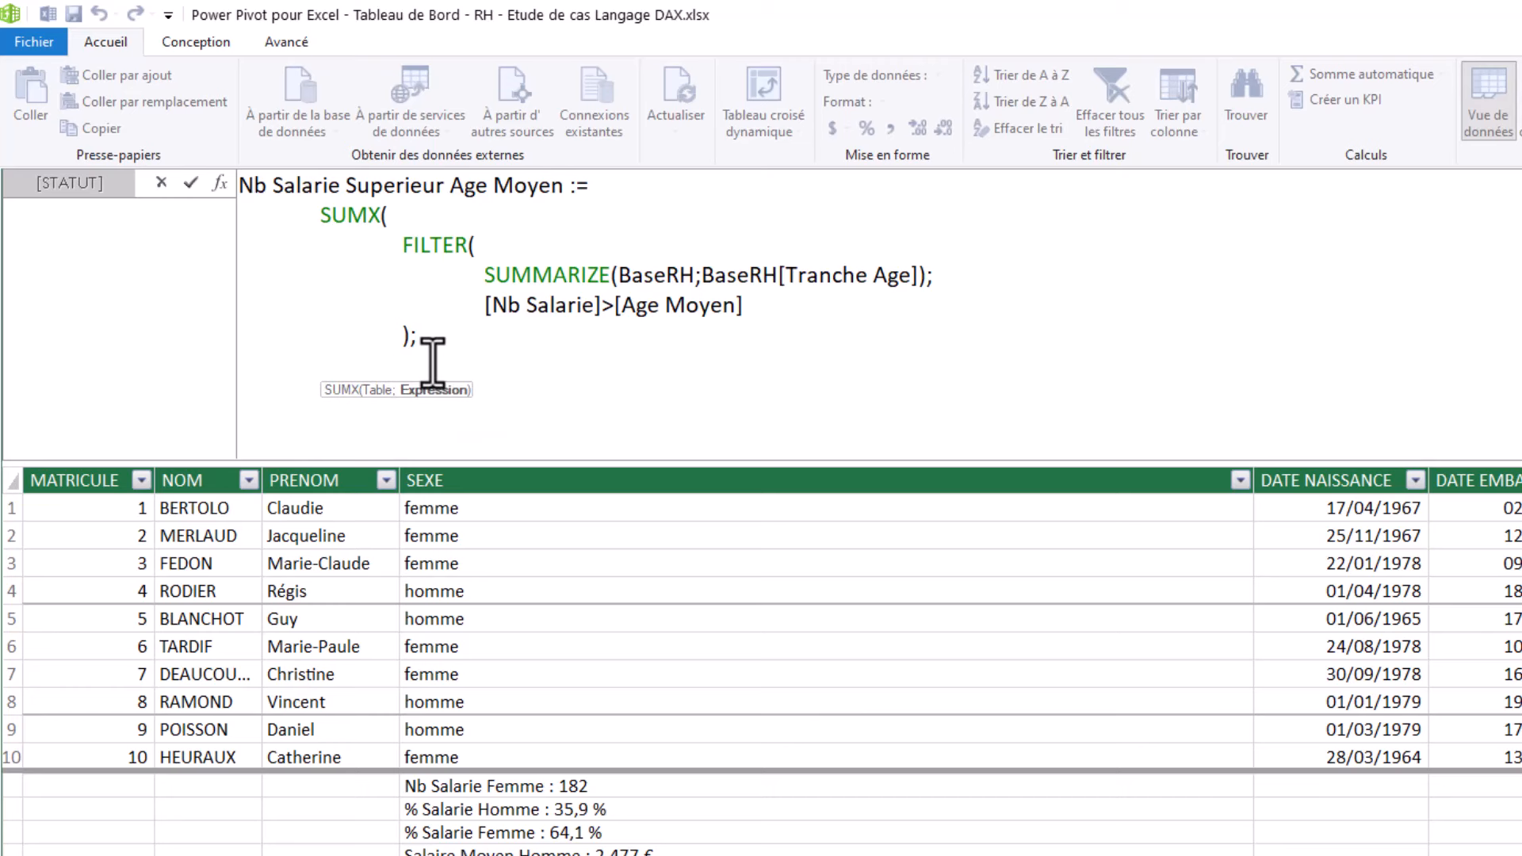
{"action": "type", "text": "Nb"}
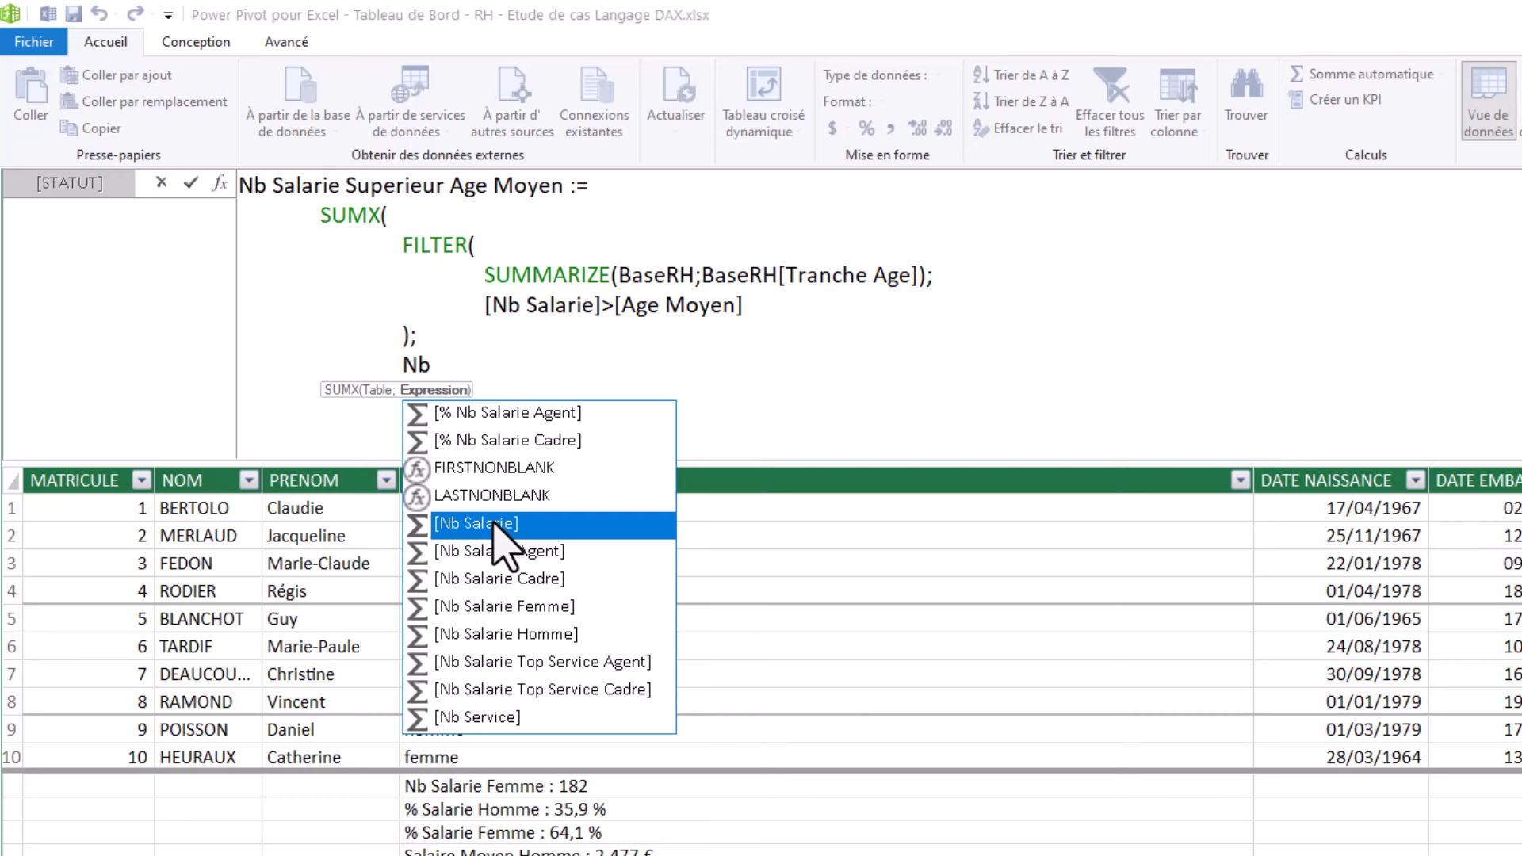
{"action": "double_click", "coordinate": [496, 526]}
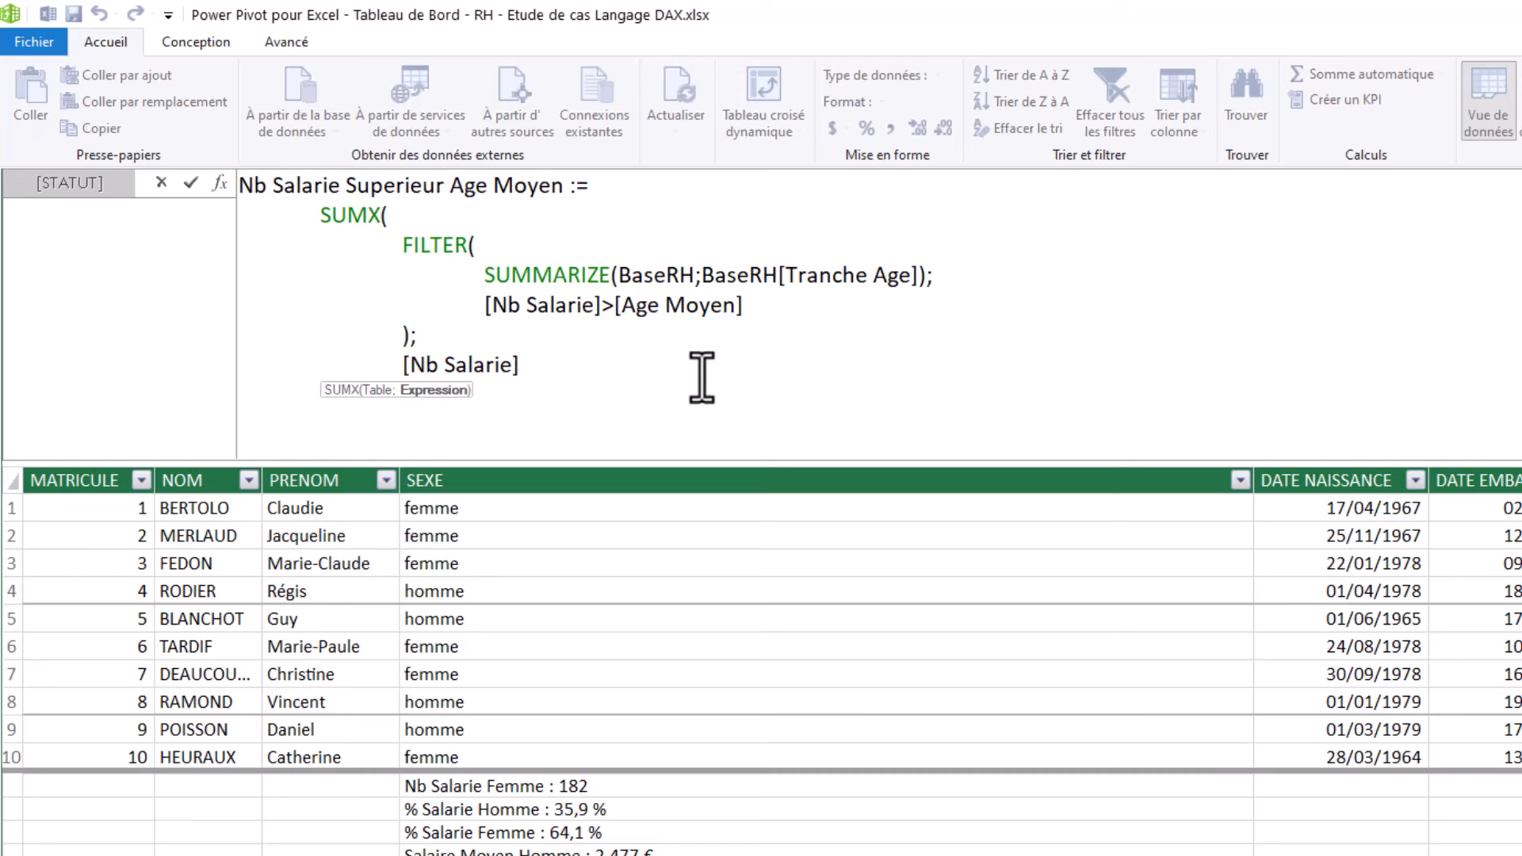
{"action": "key", "text": "shift+Return"}
{"action": "key", "text": "BackSpace"}
{"action": "type", "text": ")"}
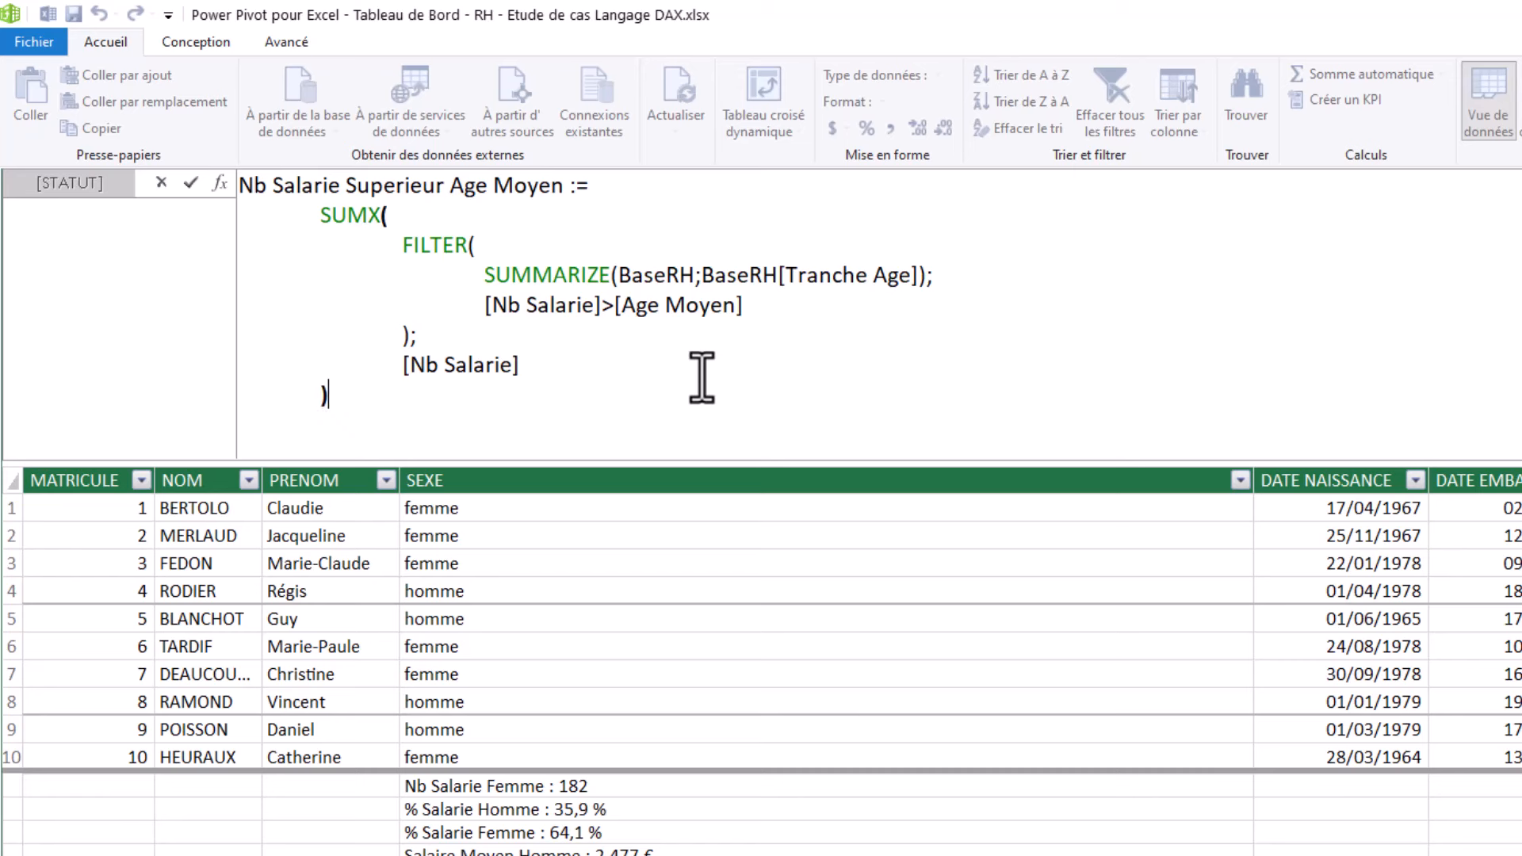
Step: Start a VAR line below the SUMX block and assign the block itself to a variable named _NbSalarie
{"action": "key", "text": "shift+Return"}
{"action": "type", "text": "VAR"}
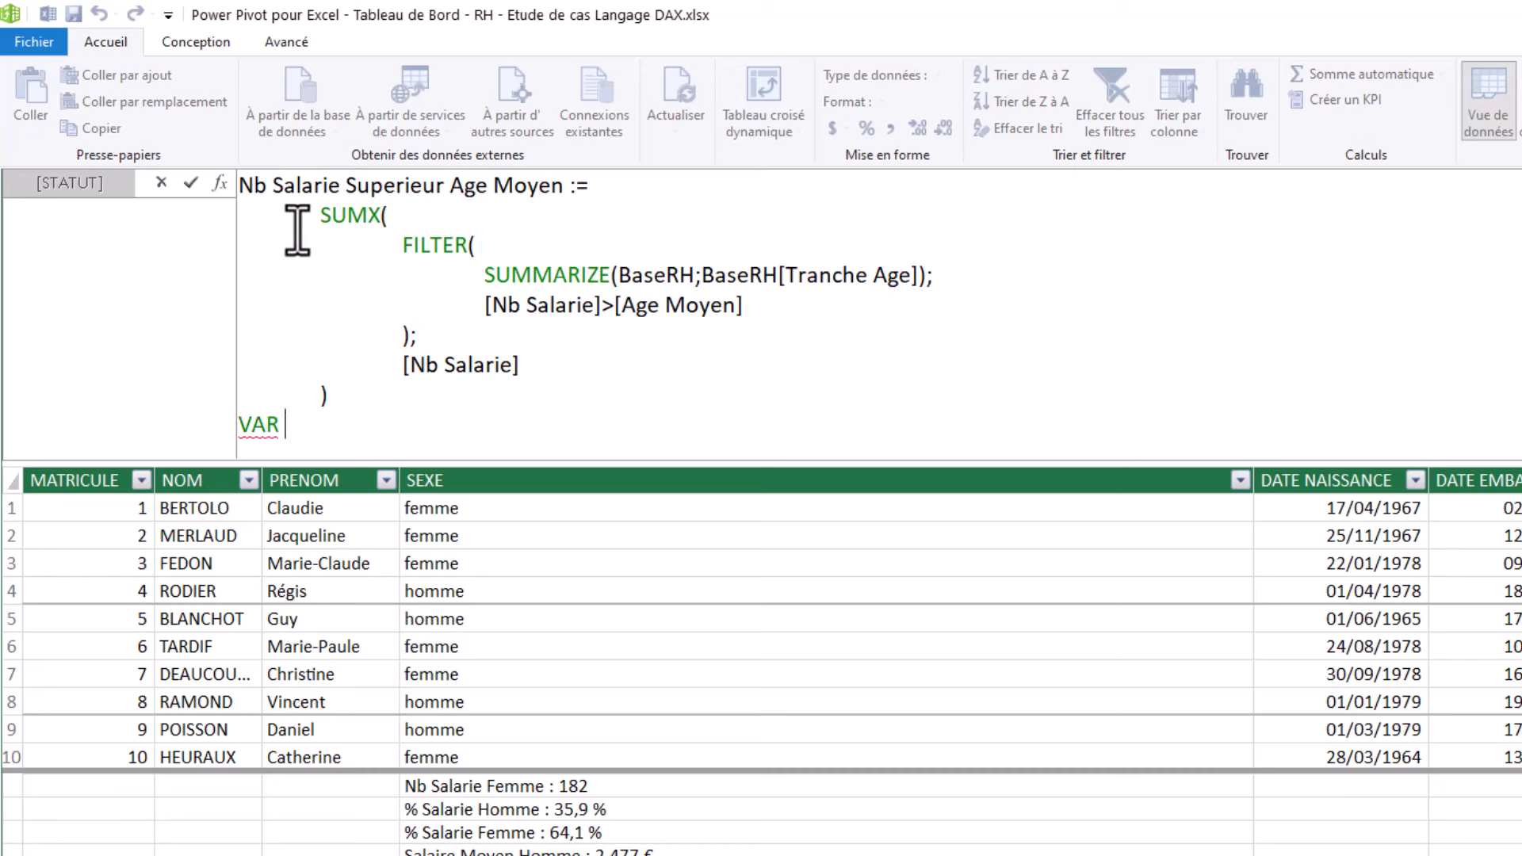
{"action": "left_click", "coordinate": [596, 188]}
{"action": "key", "text": "shift+Return"}
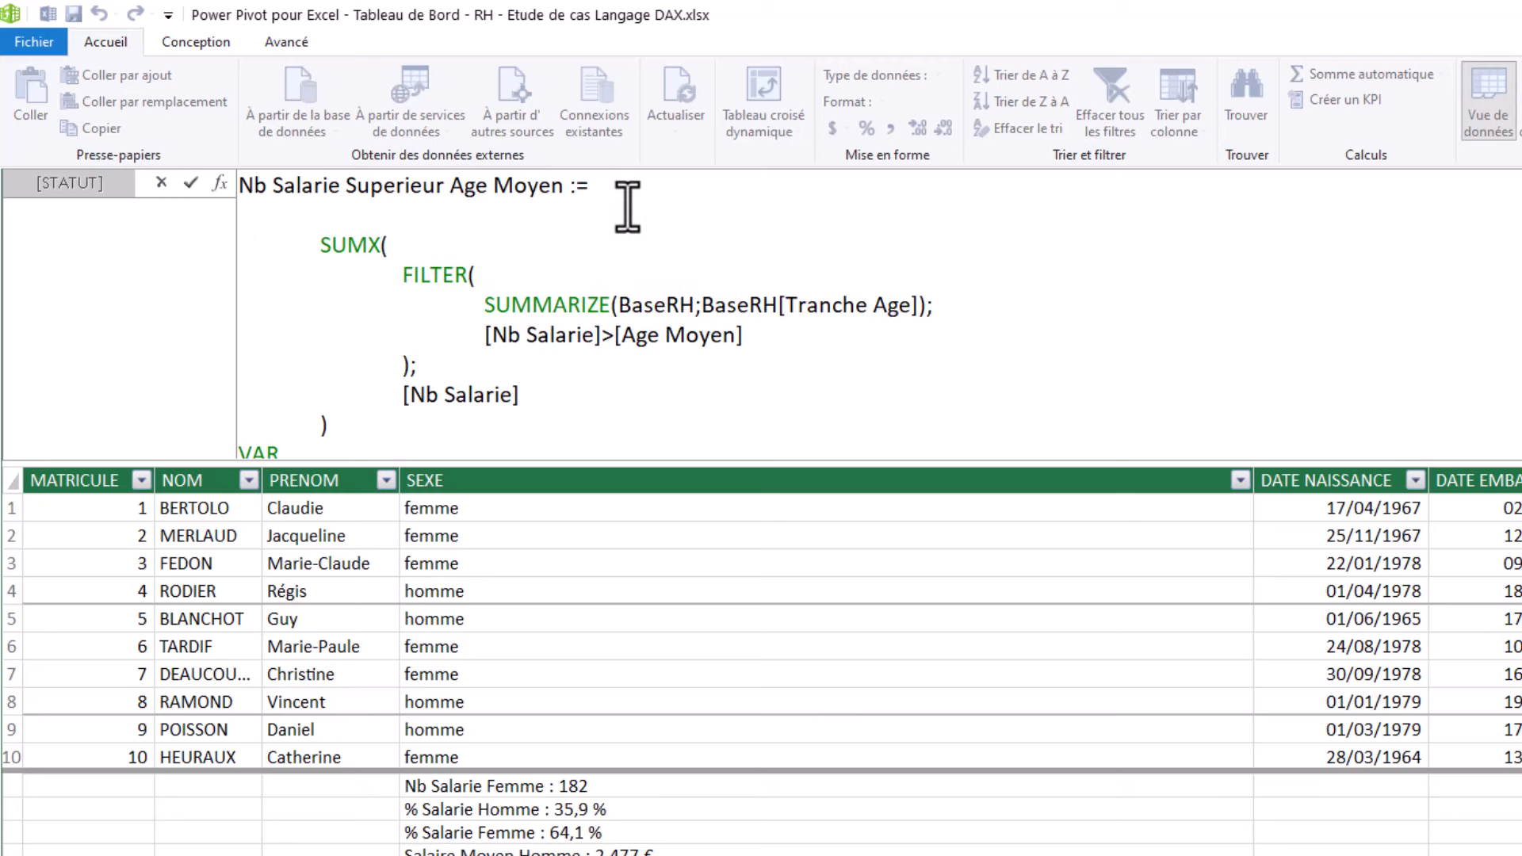
{"action": "type", "text": "VAR _NbSal"}
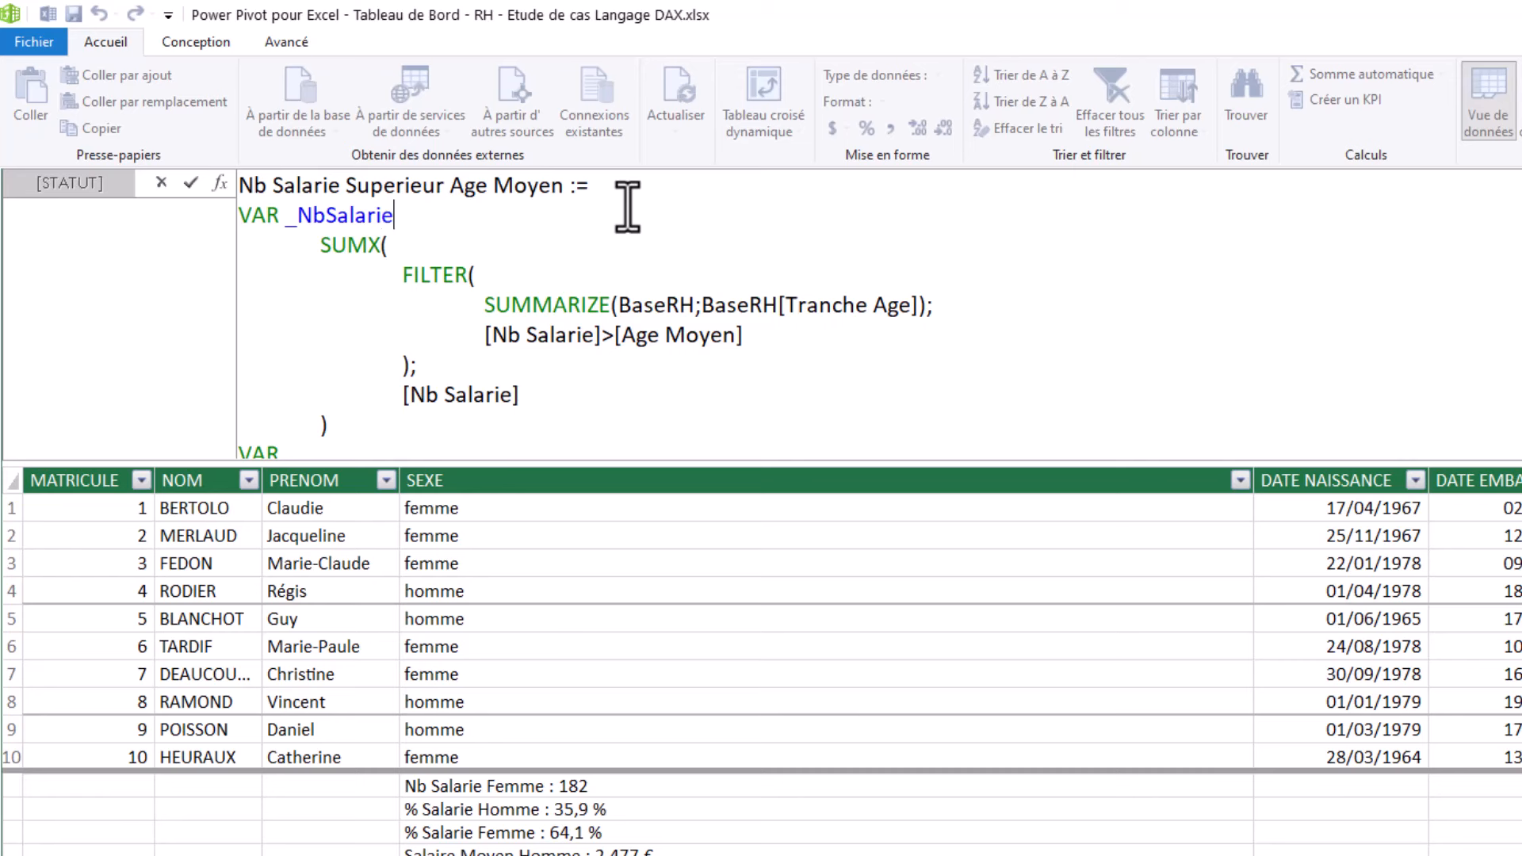
{"action": "type", "text": "arie ="}
Step: Name the second variable _Resultat and set it equal to _NbSalarie
{"action": "left_click", "coordinate": [305, 449]}
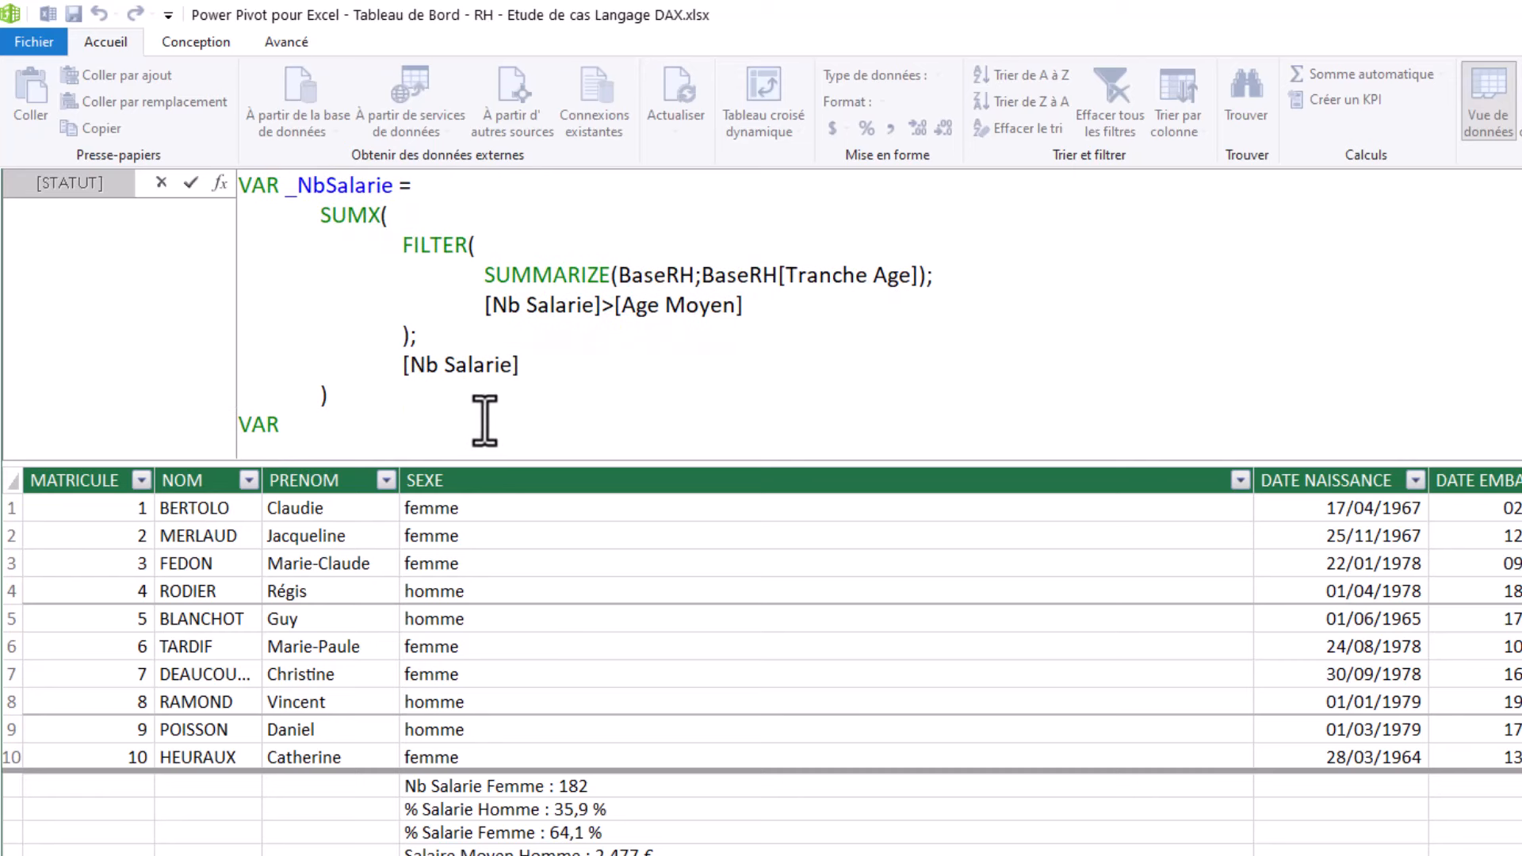
{"action": "type", "text": "_Resultat ="}
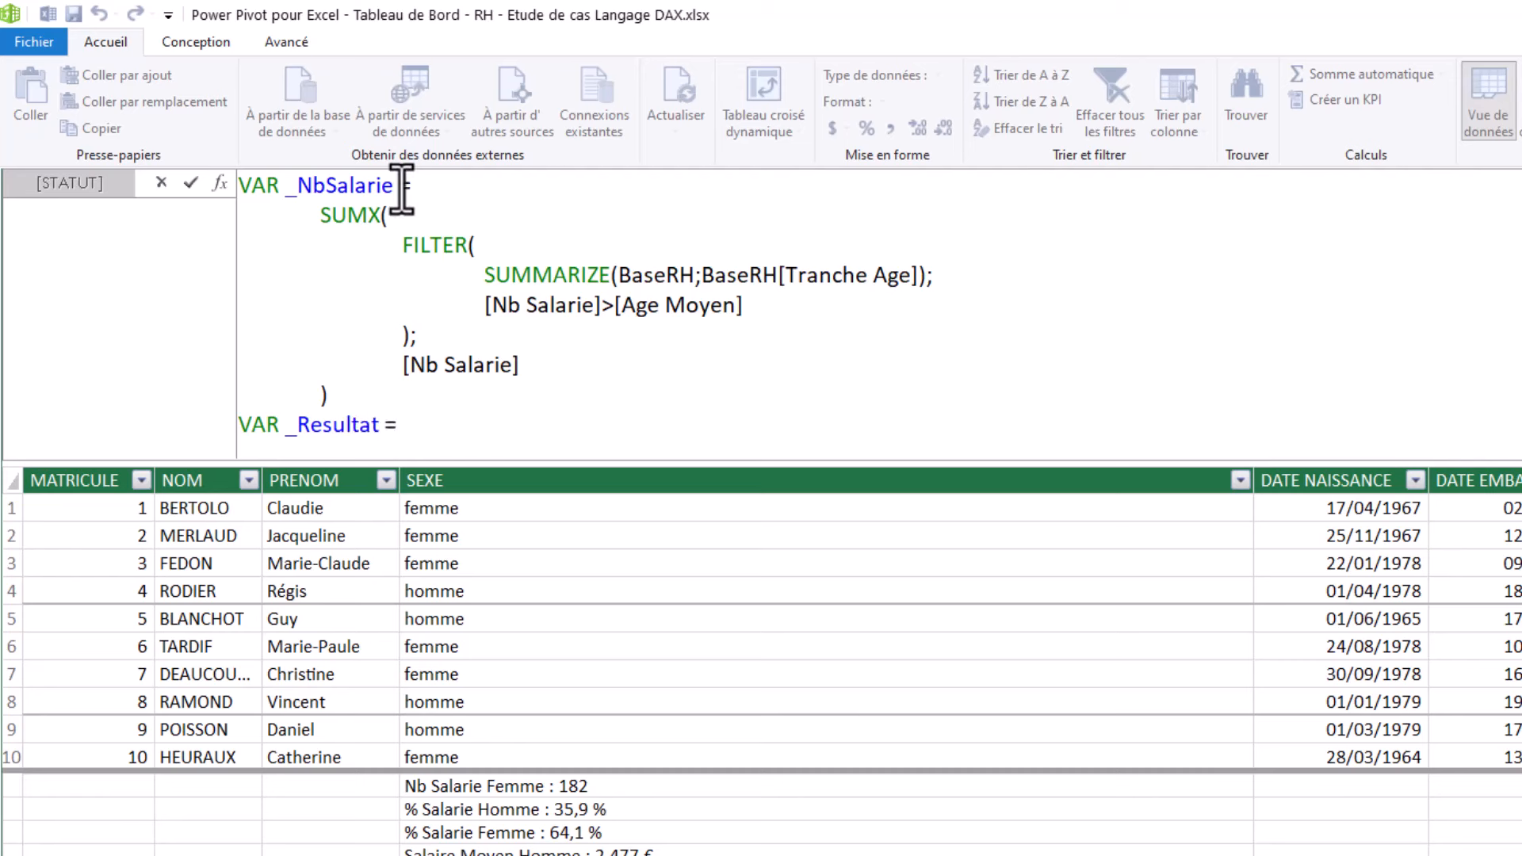
{"action": "left_click_drag", "start_coordinate": [393, 185], "coordinate": [279, 184]}
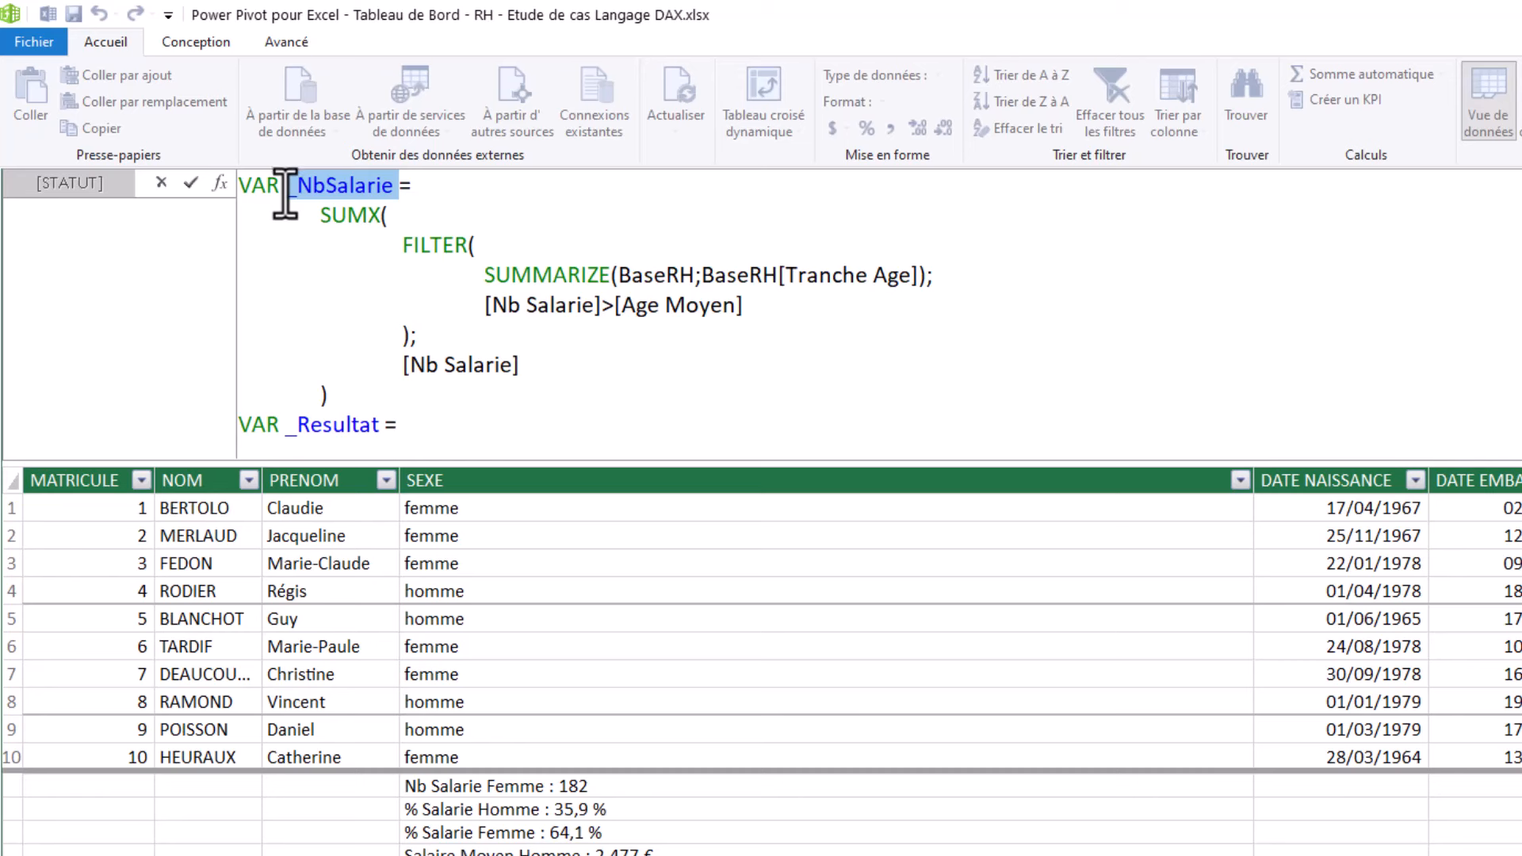
{"action": "key", "text": "ctrl+c"}
{"action": "left_click", "coordinate": [444, 427]}
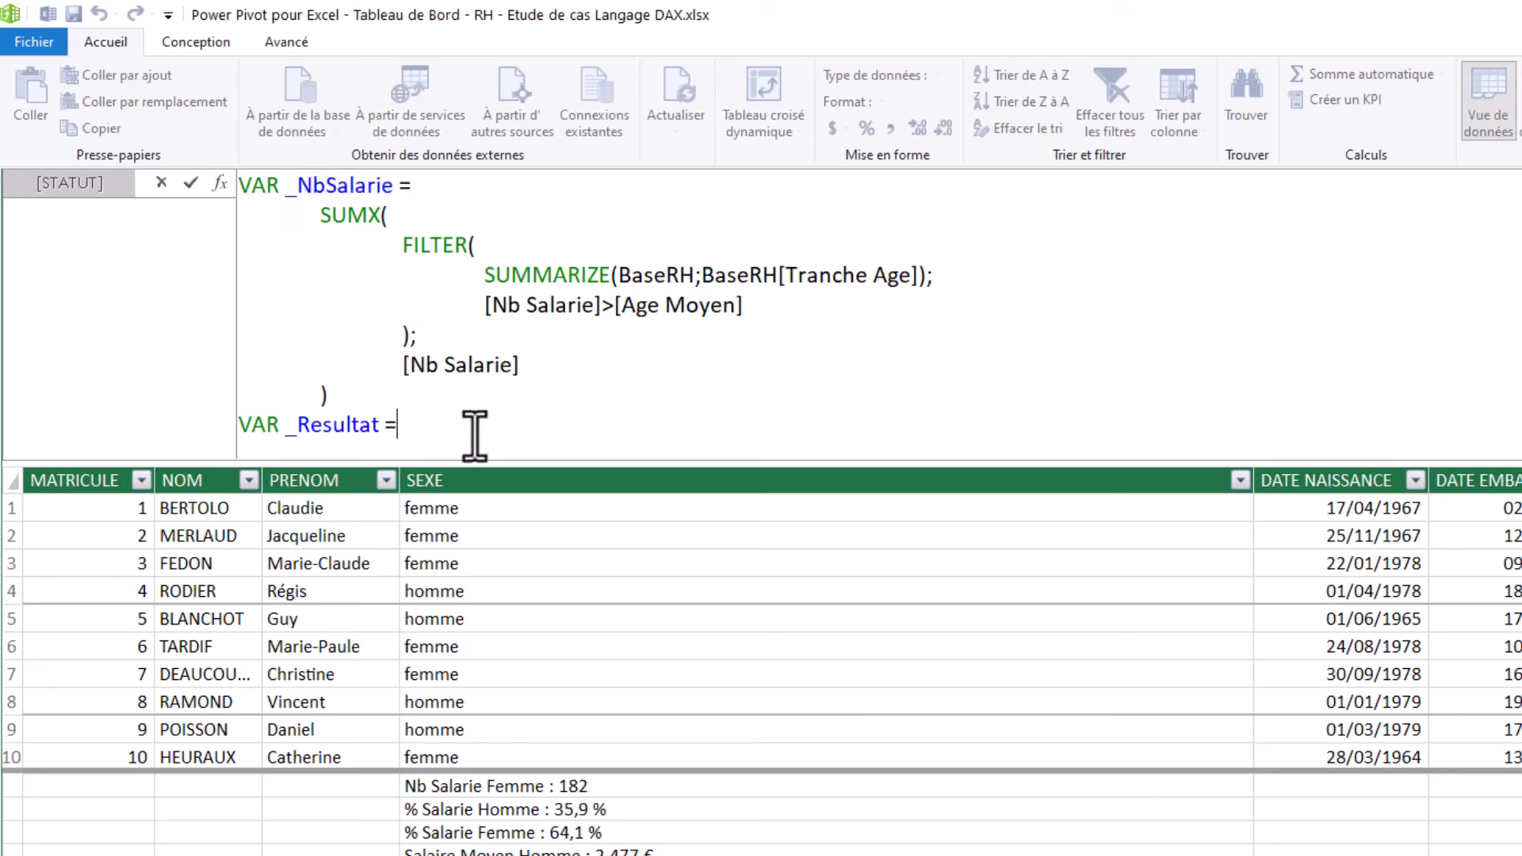
{"action": "key", "text": "ctrl+v"}
Step: Add a RETURN line below the _Resultat variable in the measure formula
{"action": "key", "text": "shift+Return"}
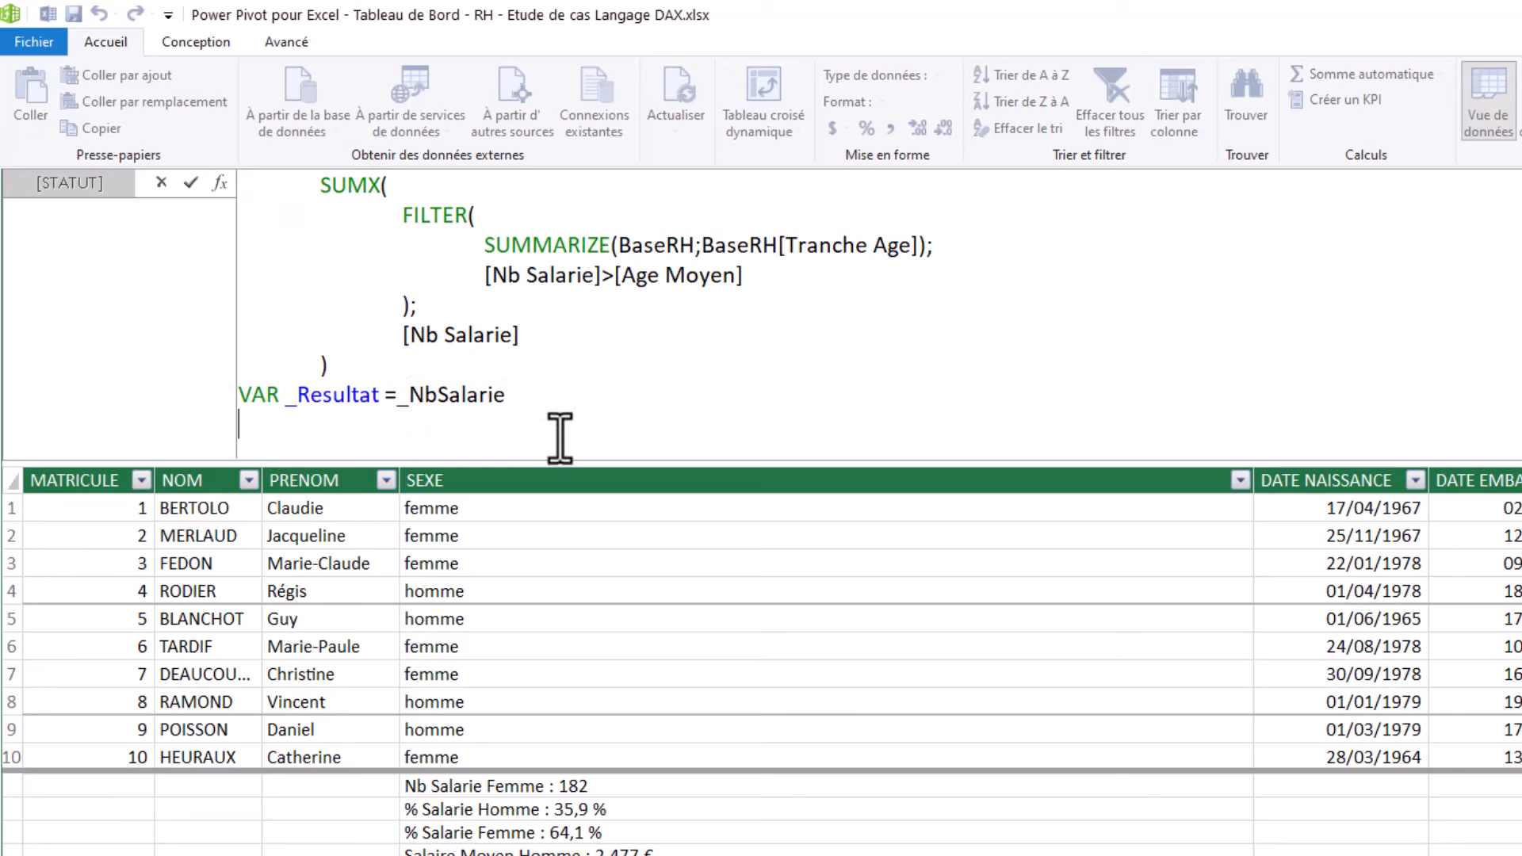
{"action": "type", "text": "RETIIR"}
{"action": "key", "text": "BackSpace"}
{"action": "key", "text": "BackSpace"}
{"action": "key", "text": "BackSpace"}
{"action": "type", "text": "URN"}
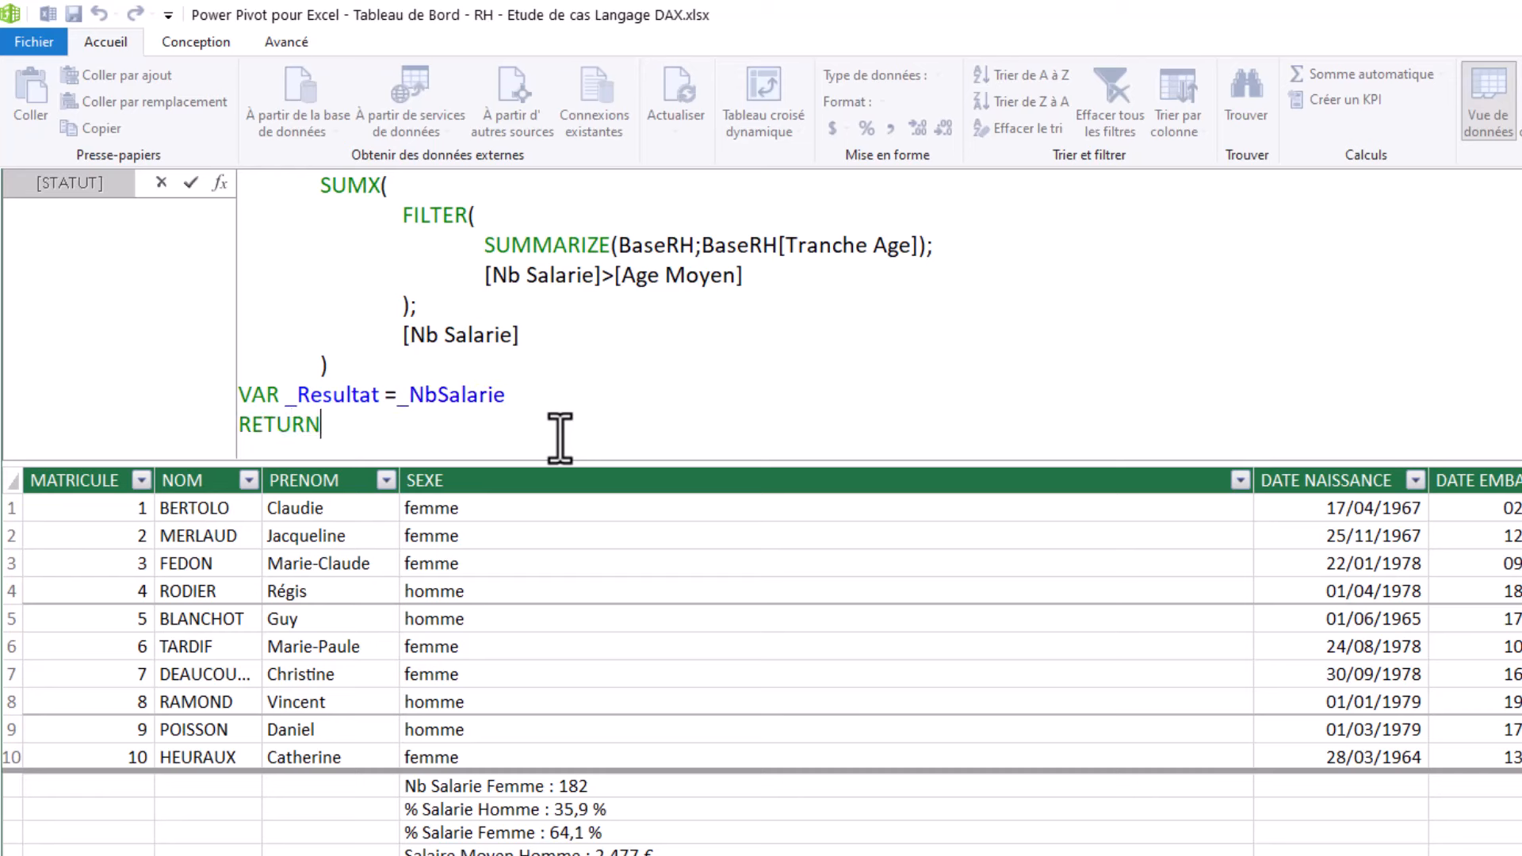
Step: Return _Resultat on an indented line below RETURN, then validate the Nb Salarie Superieur Age Moyen measure
{"action": "key", "text": "shift+Return"}
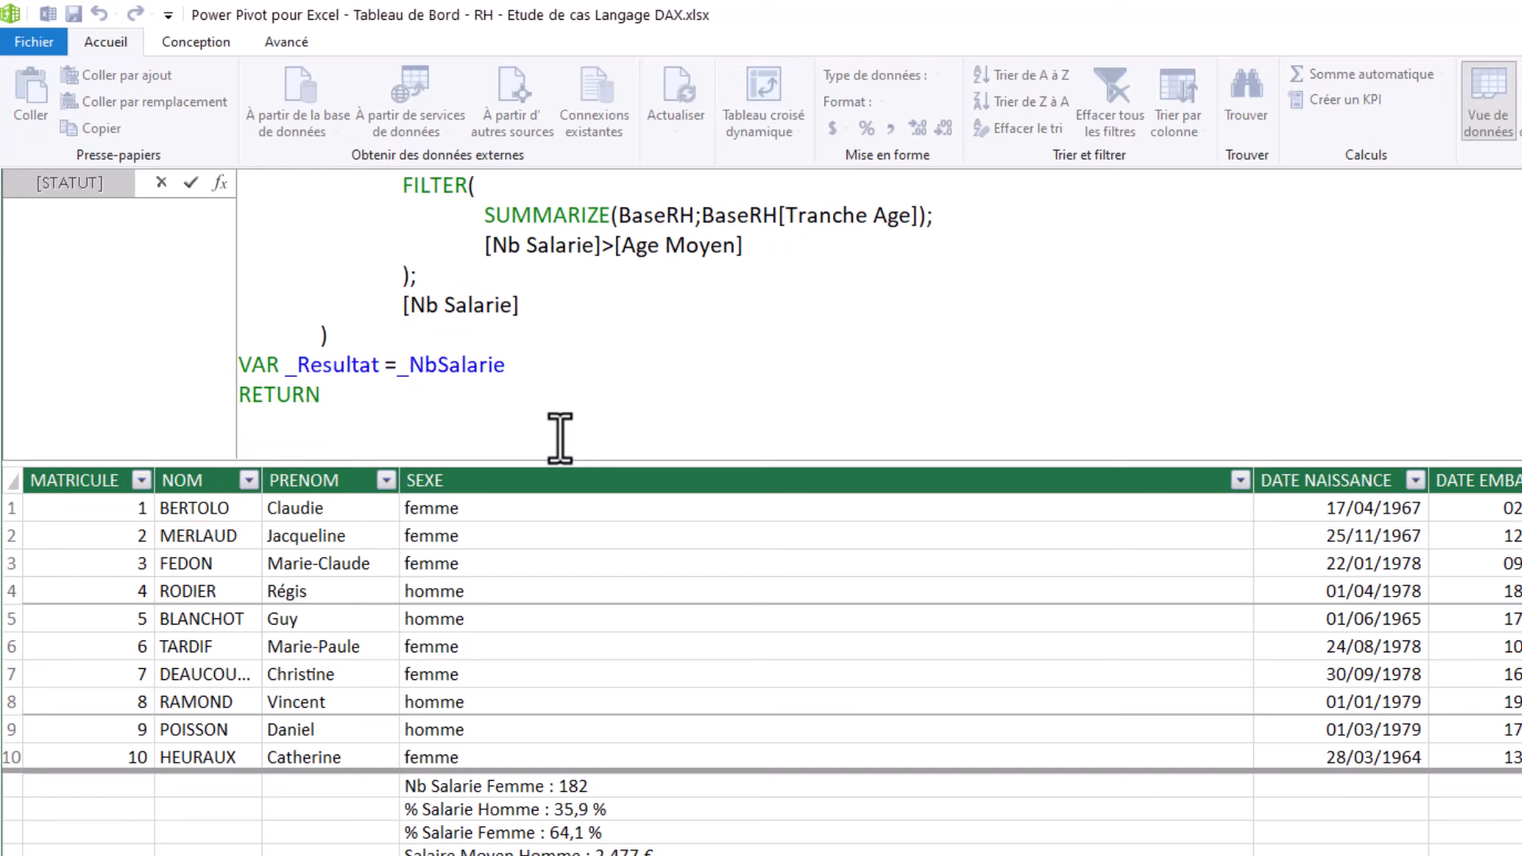
{"action": "key", "text": "Tab"}
{"action": "type", "text": "_resultat"}
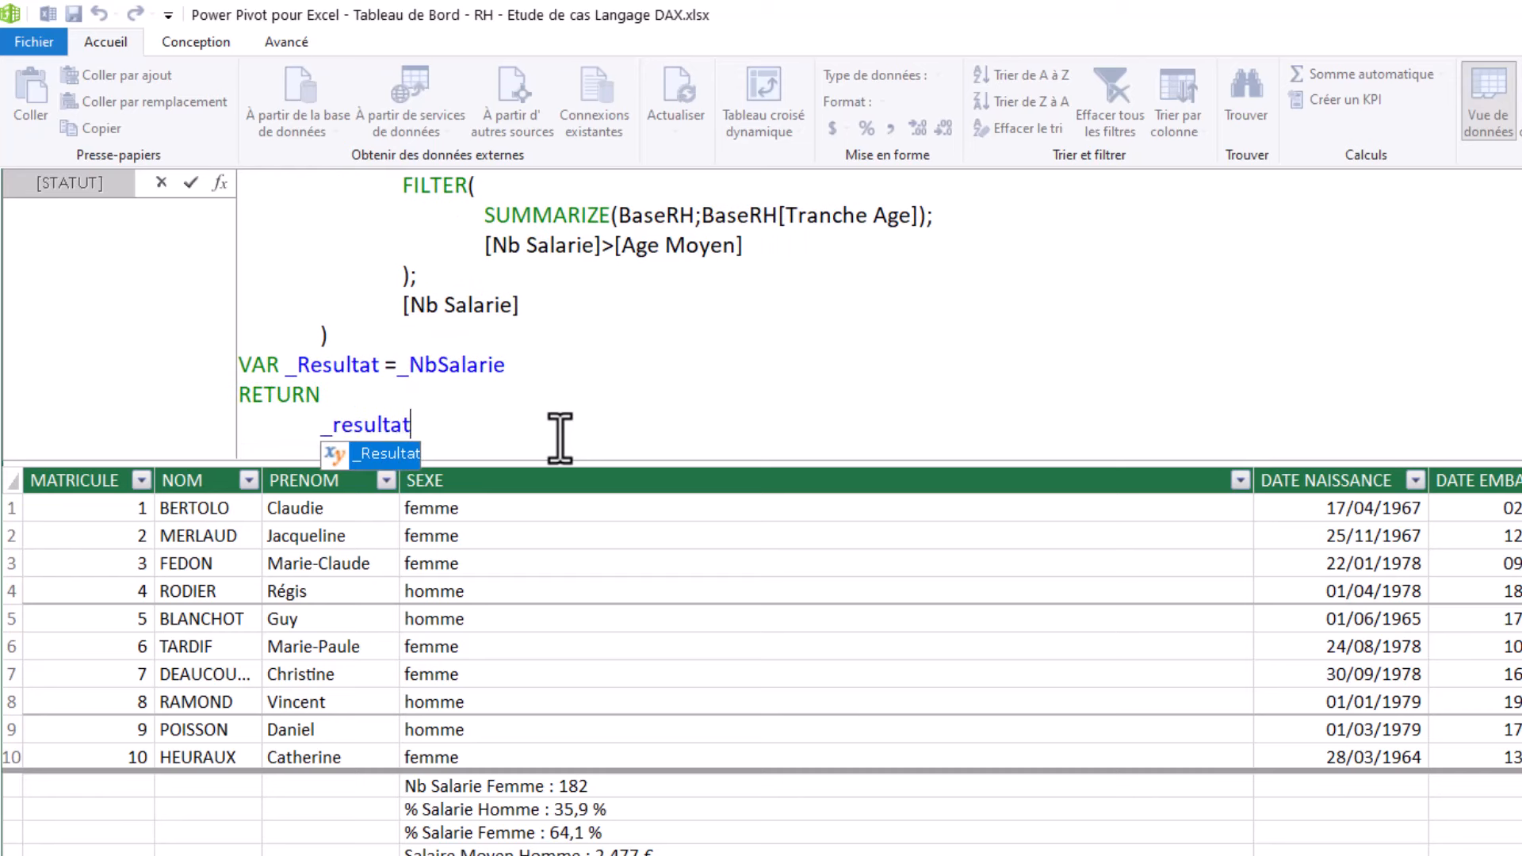
{"action": "key", "text": "Tab"}
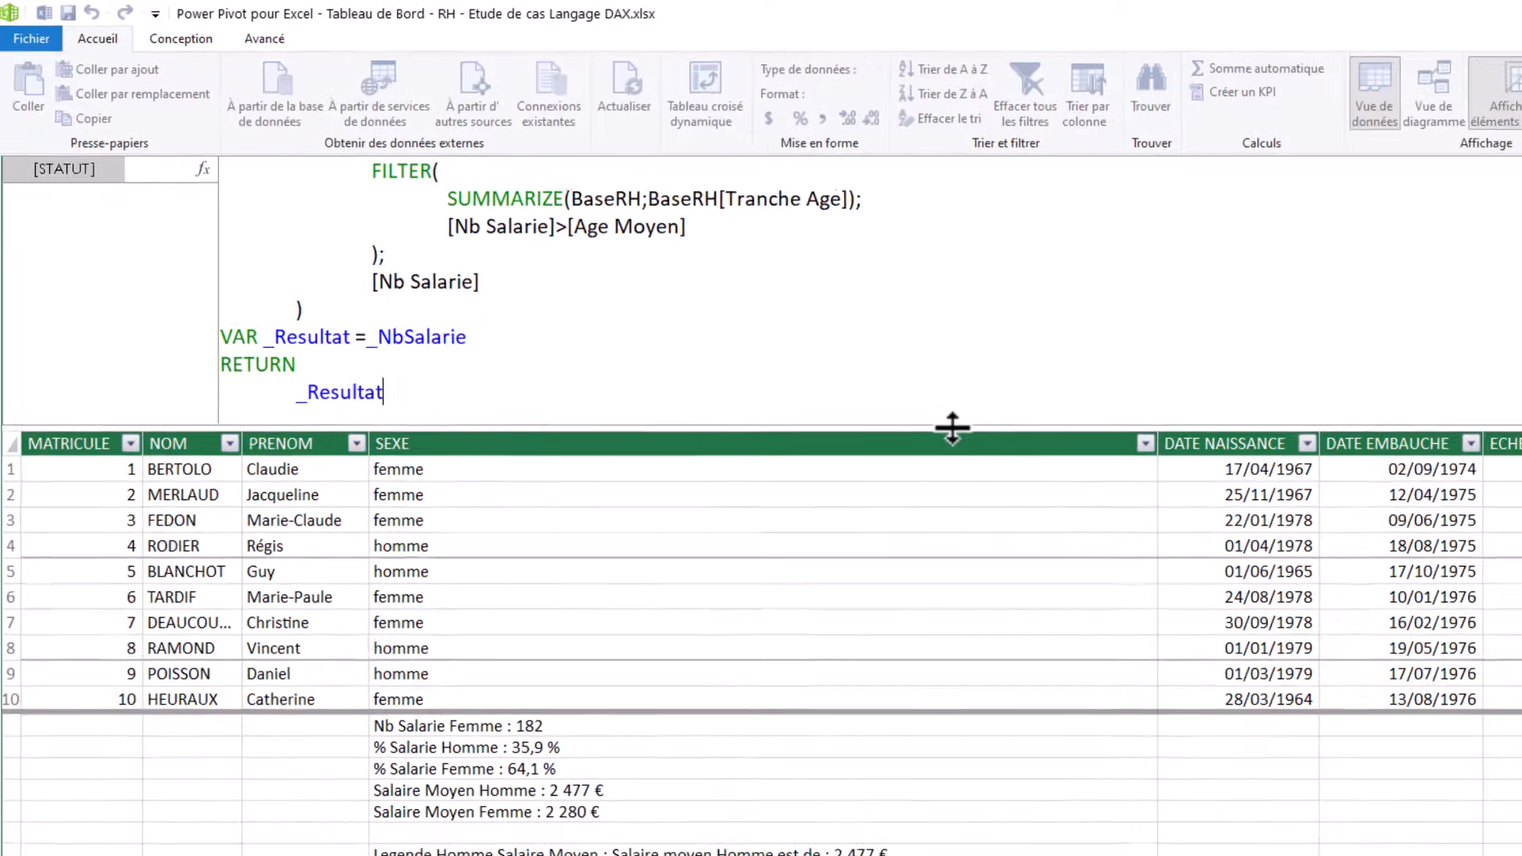
{"action": "left_click_drag", "start_coordinate": [1032, 463], "coordinate": [1029, 489]}
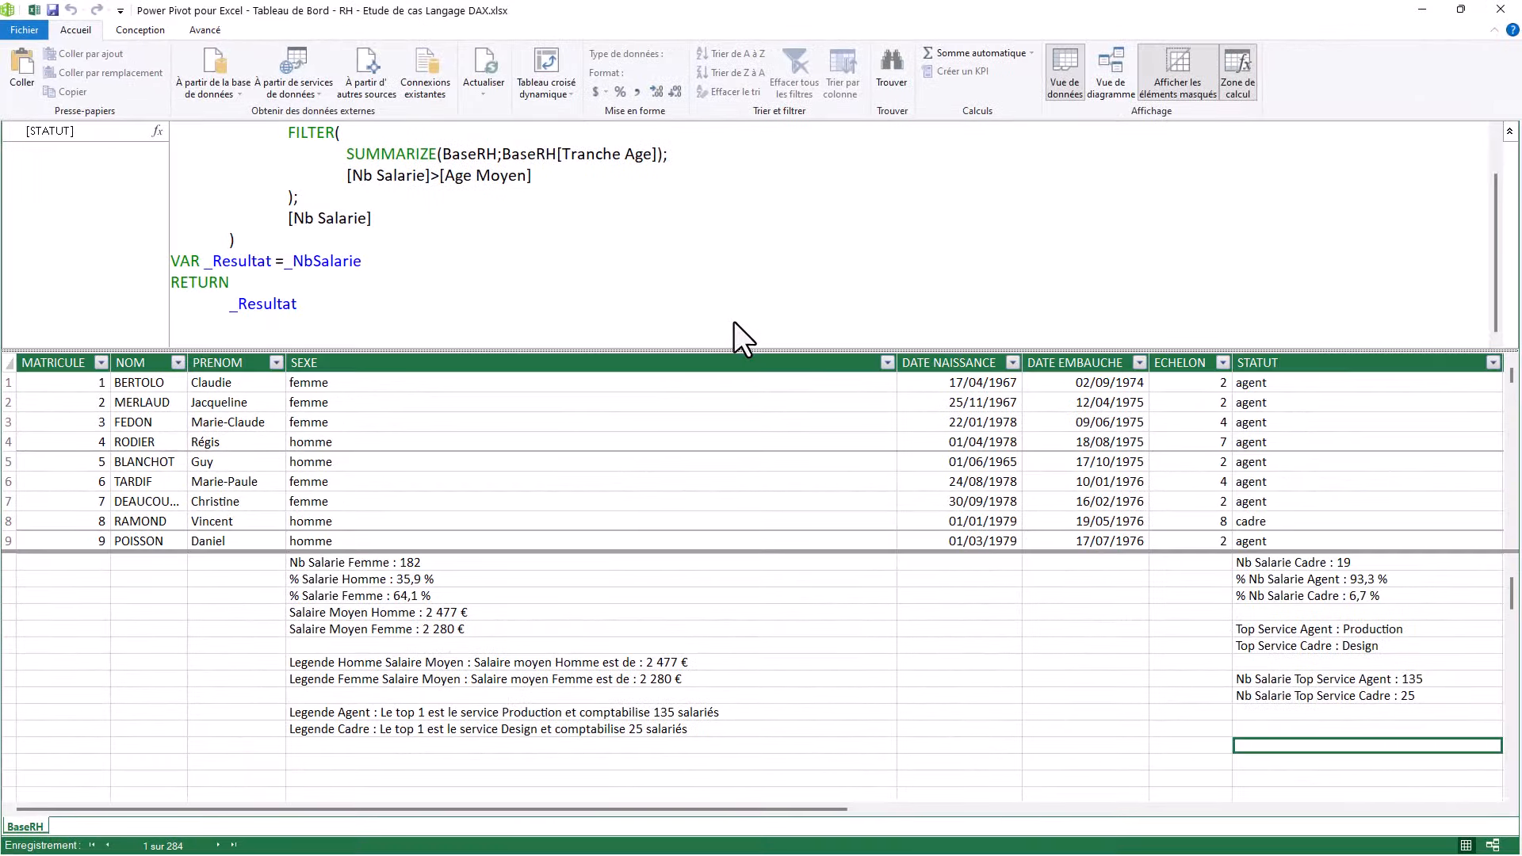
{"action": "scroll", "coordinate": [464, 321], "scroll_direction": "up", "scroll_amount": 3}
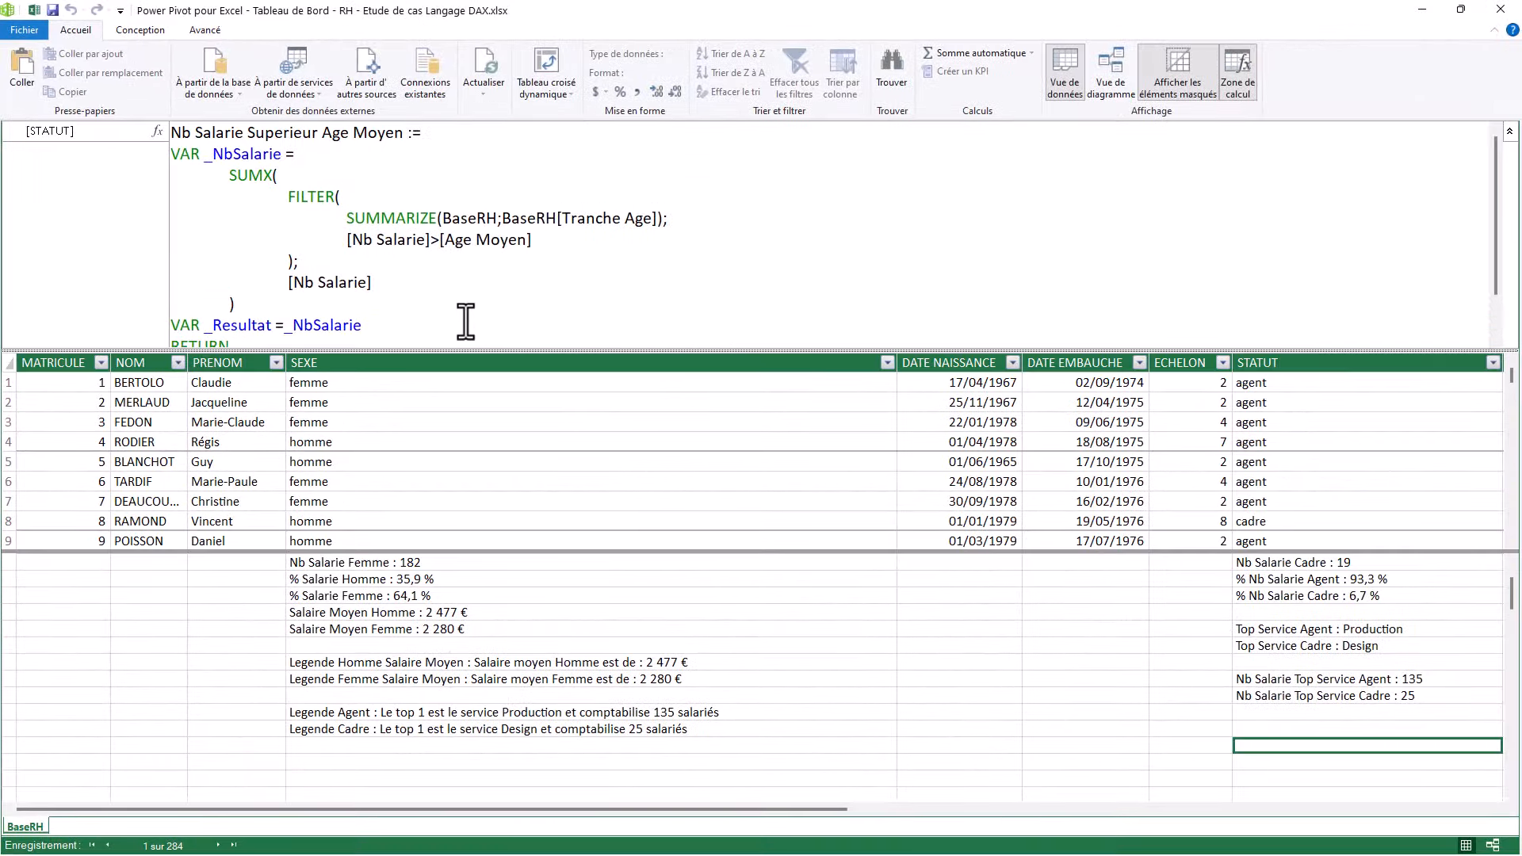
{"action": "scroll", "coordinate": [462, 322], "scroll_direction": "down", "scroll_amount": 2}
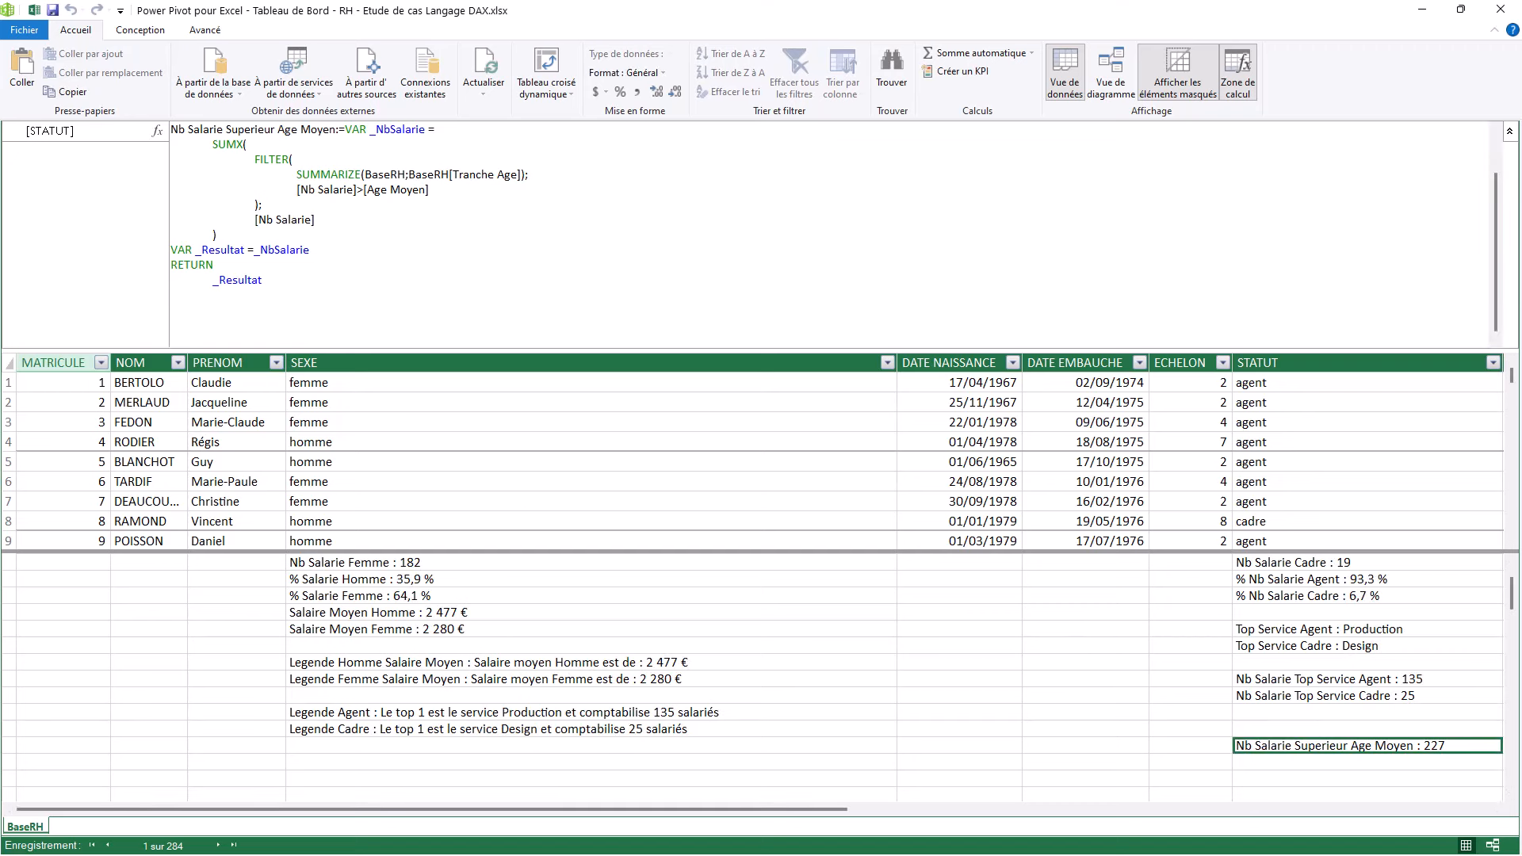
Step: Leave Power Pivot for the Excel workbook and sum the Nb Salarie values of brackets 21-30 to 41-50 on the Calcul sheet
{"action": "key", "text": "super"}
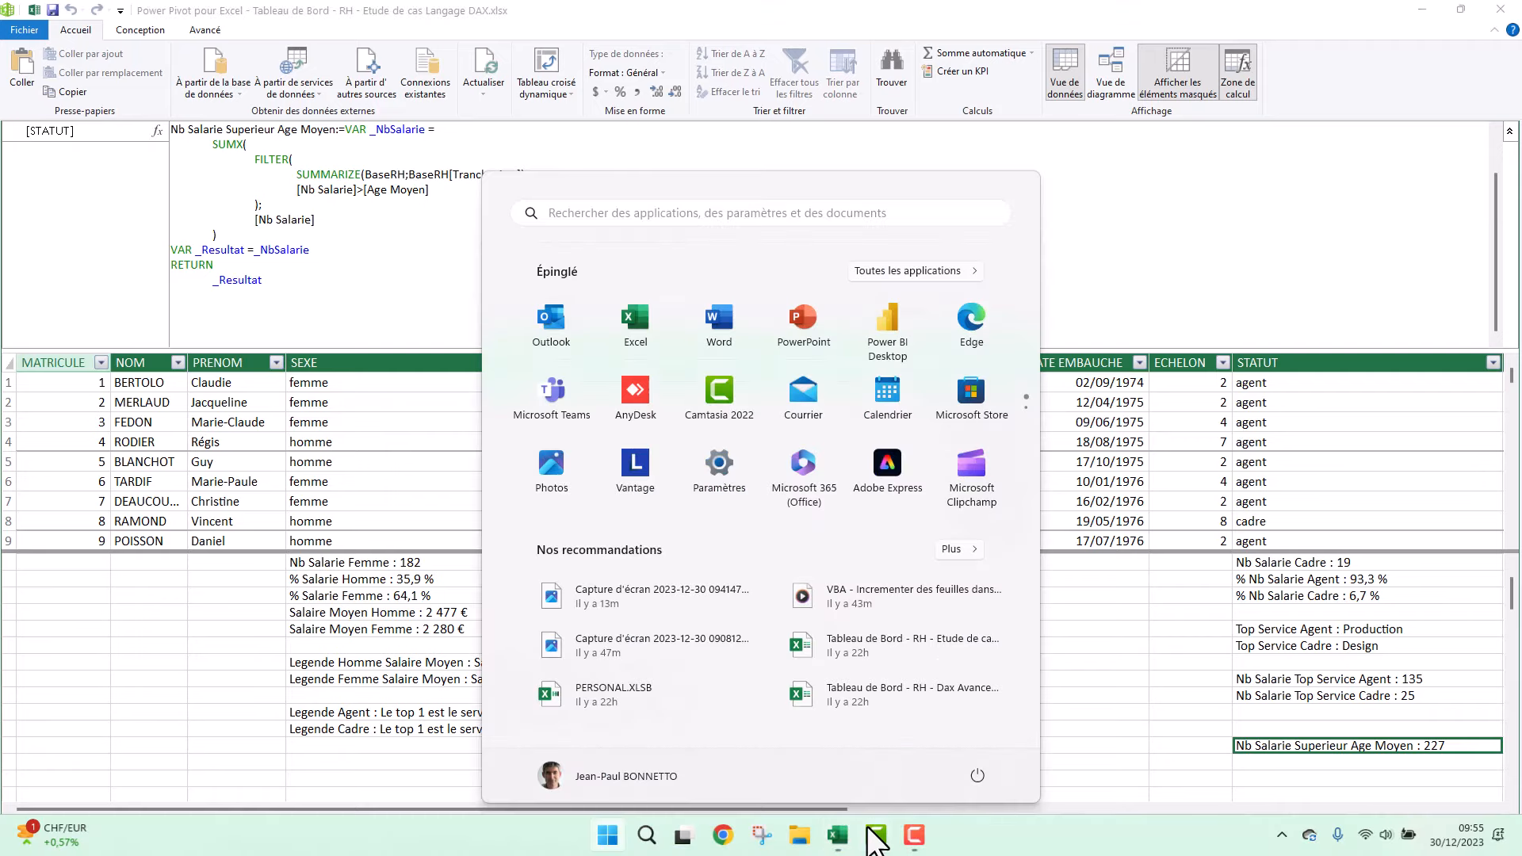
{"action": "mouse_move", "coordinate": [839, 835]}
{"action": "left_click", "coordinate": [781, 748]}
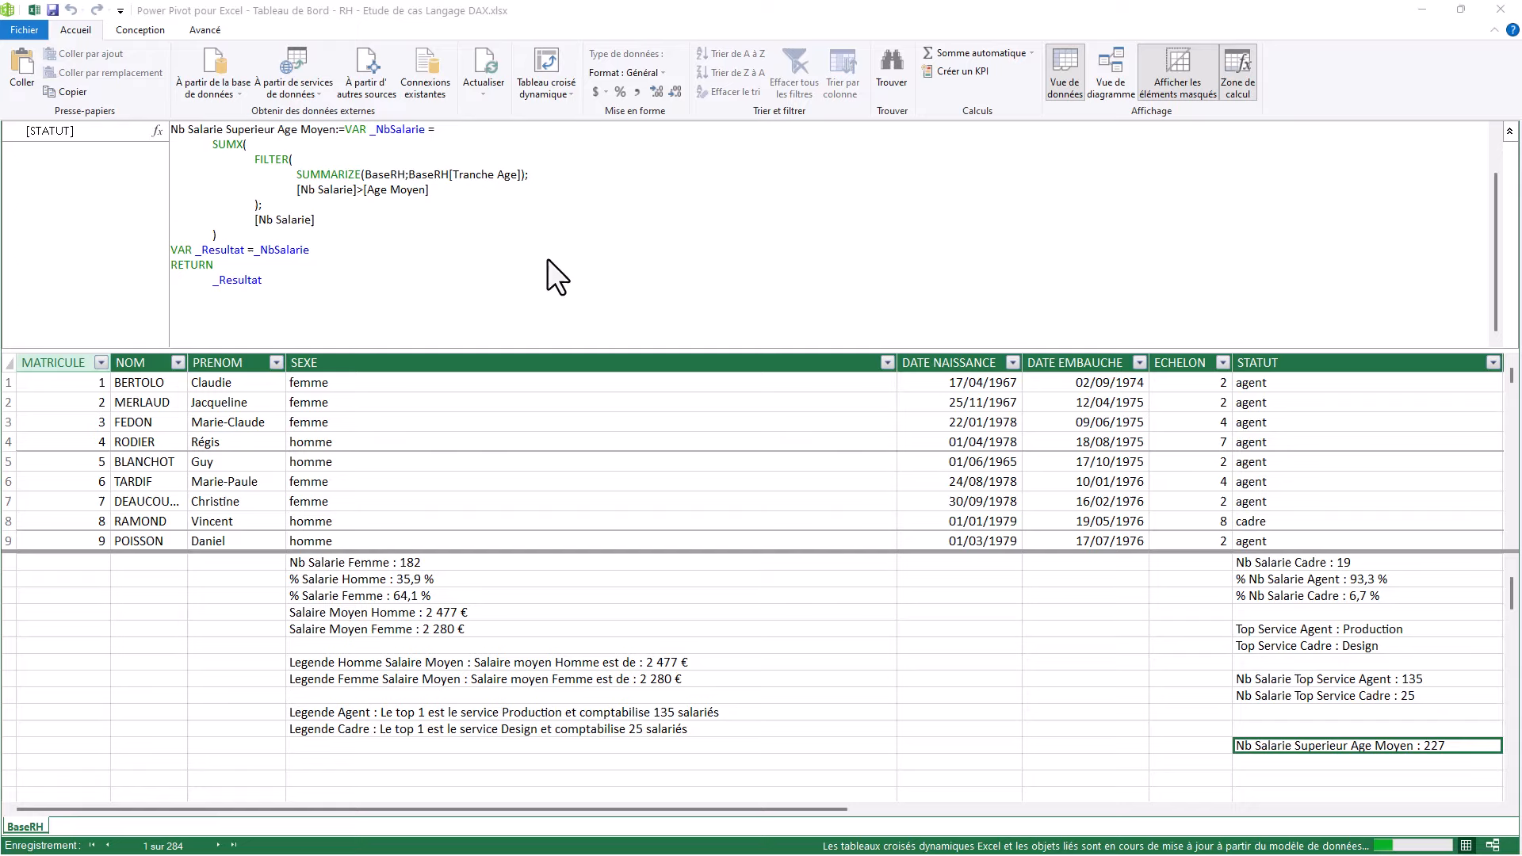
{"action": "left_click", "coordinate": [1500, 10]}
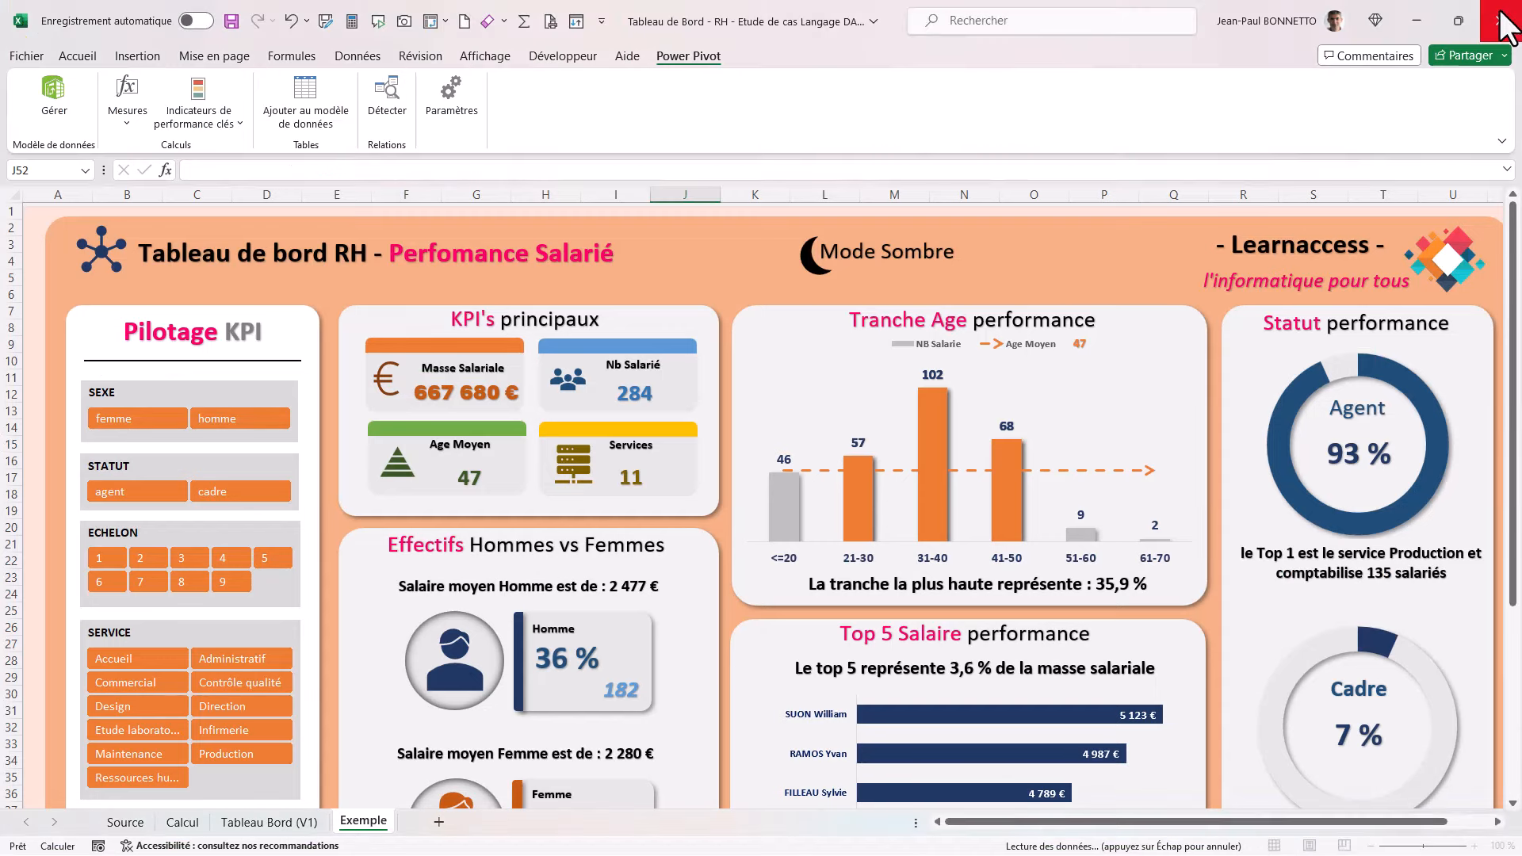
{"action": "left_click", "coordinate": [184, 822]}
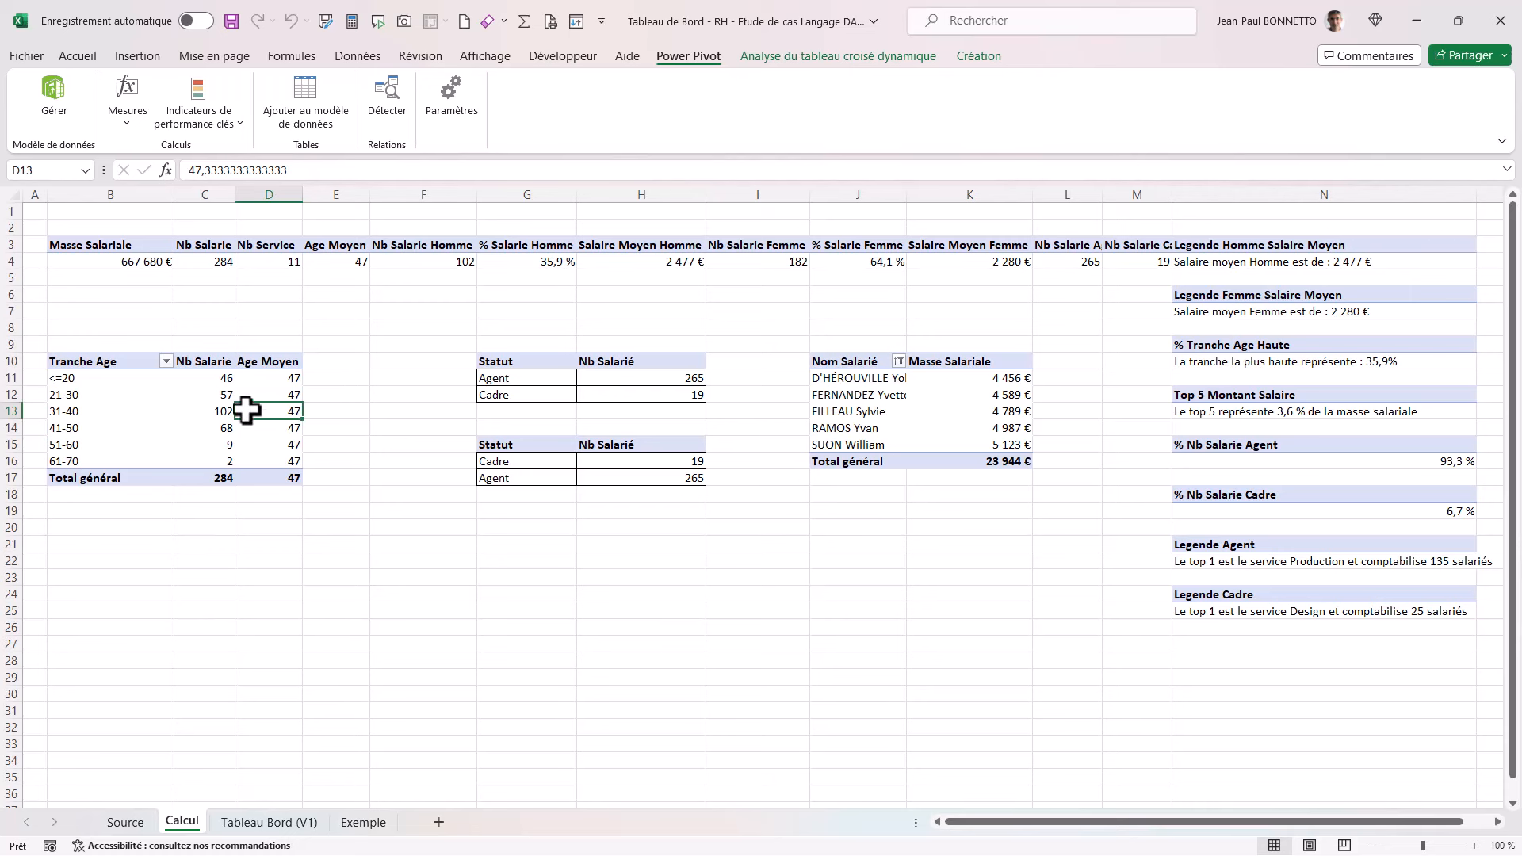
{"action": "left_click_drag", "start_coordinate": [217, 395], "coordinate": [212, 432]}
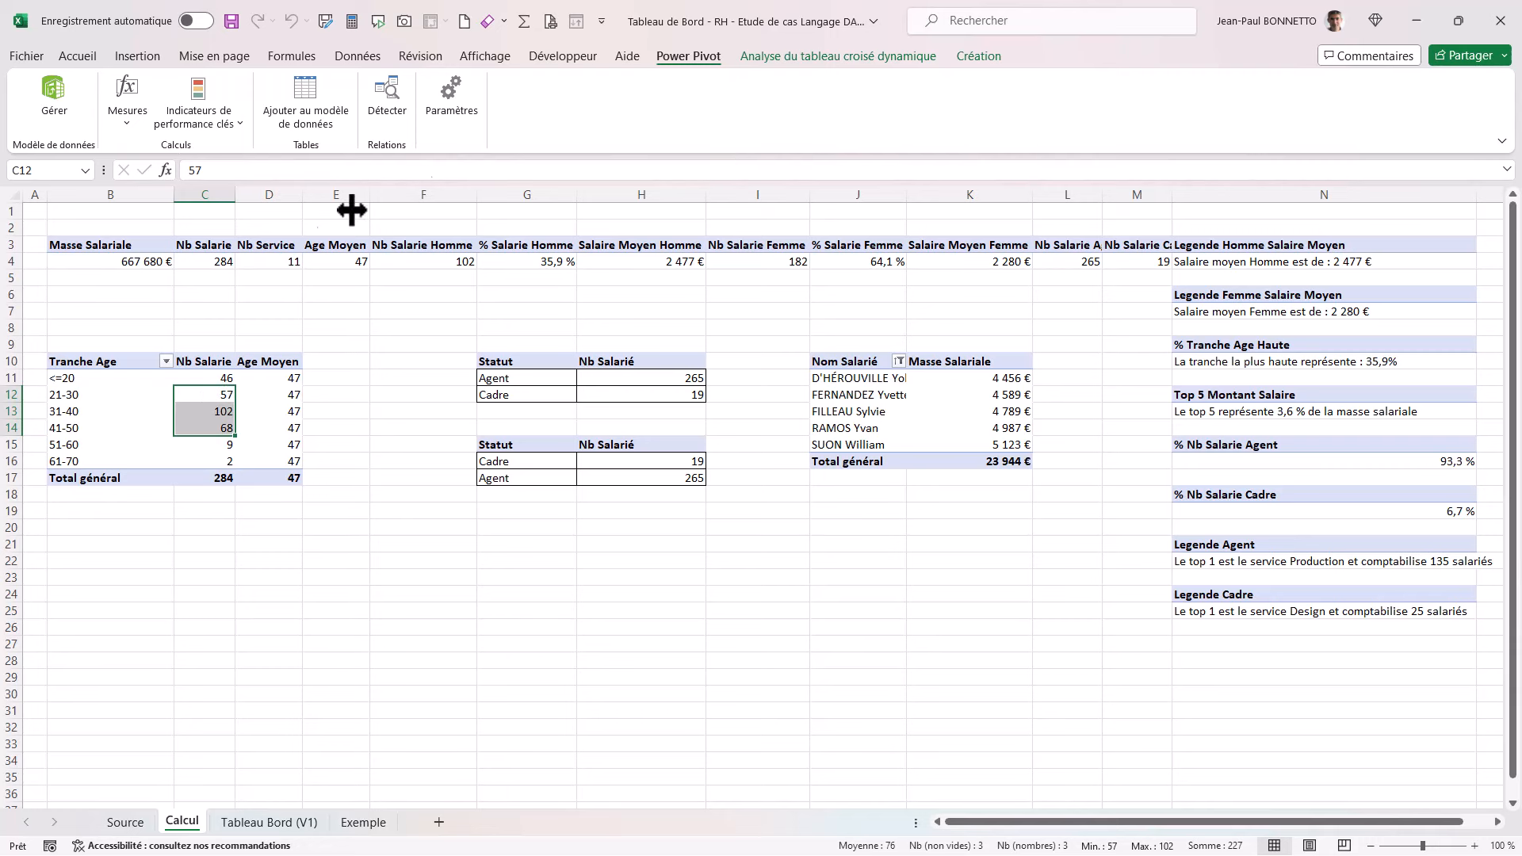
Step: Display the Tranche Age pivot table's field list and add the Nb Salarie Superieur Age Moyen measure to its values
{"action": "left_click", "coordinate": [225, 399]}
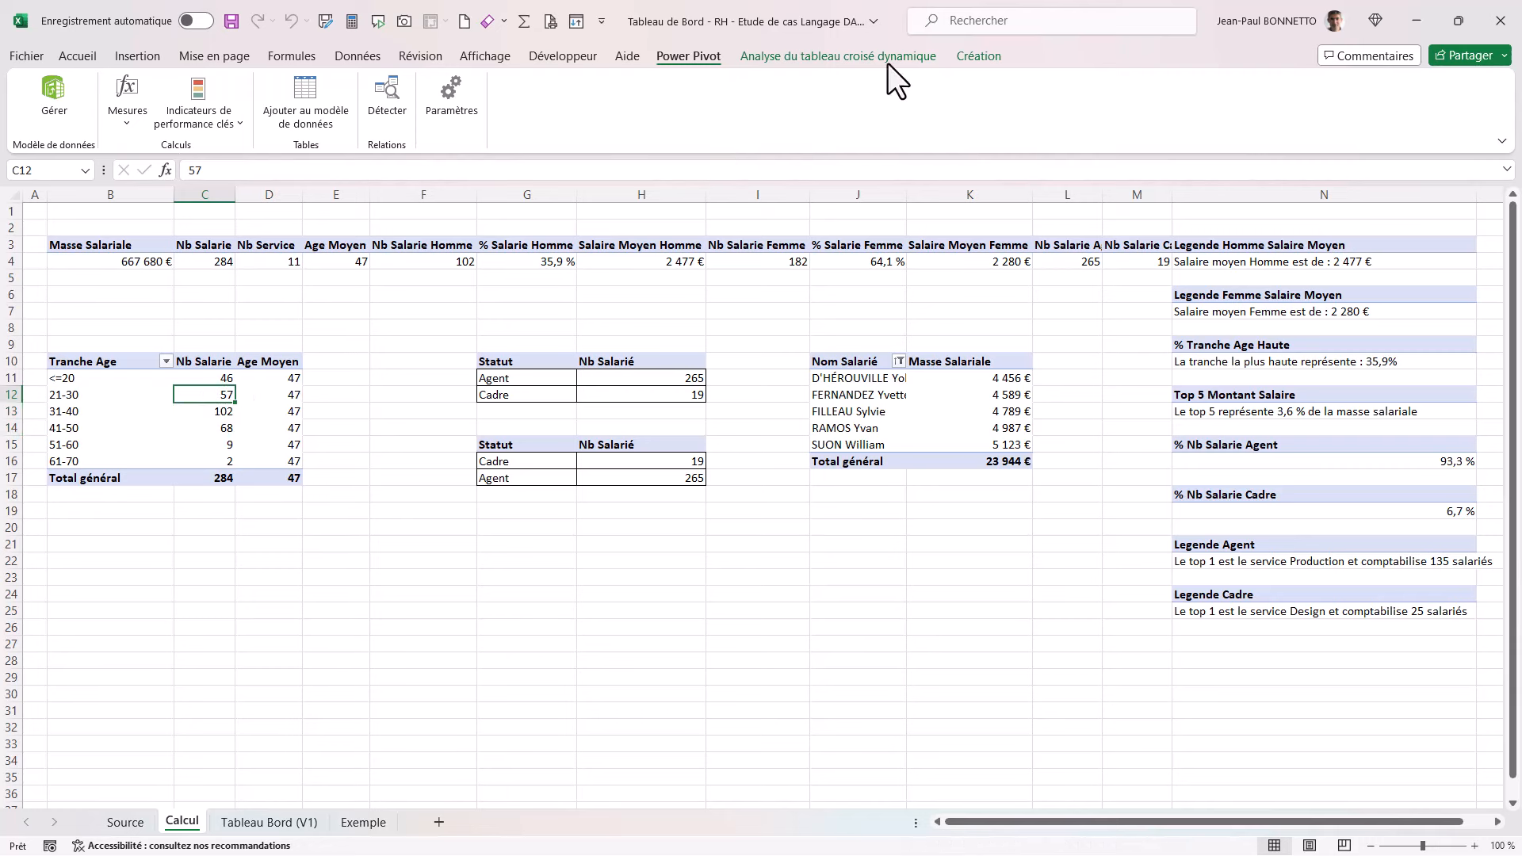
{"action": "left_click", "coordinate": [837, 54]}
{"action": "left_click", "coordinate": [1378, 84]}
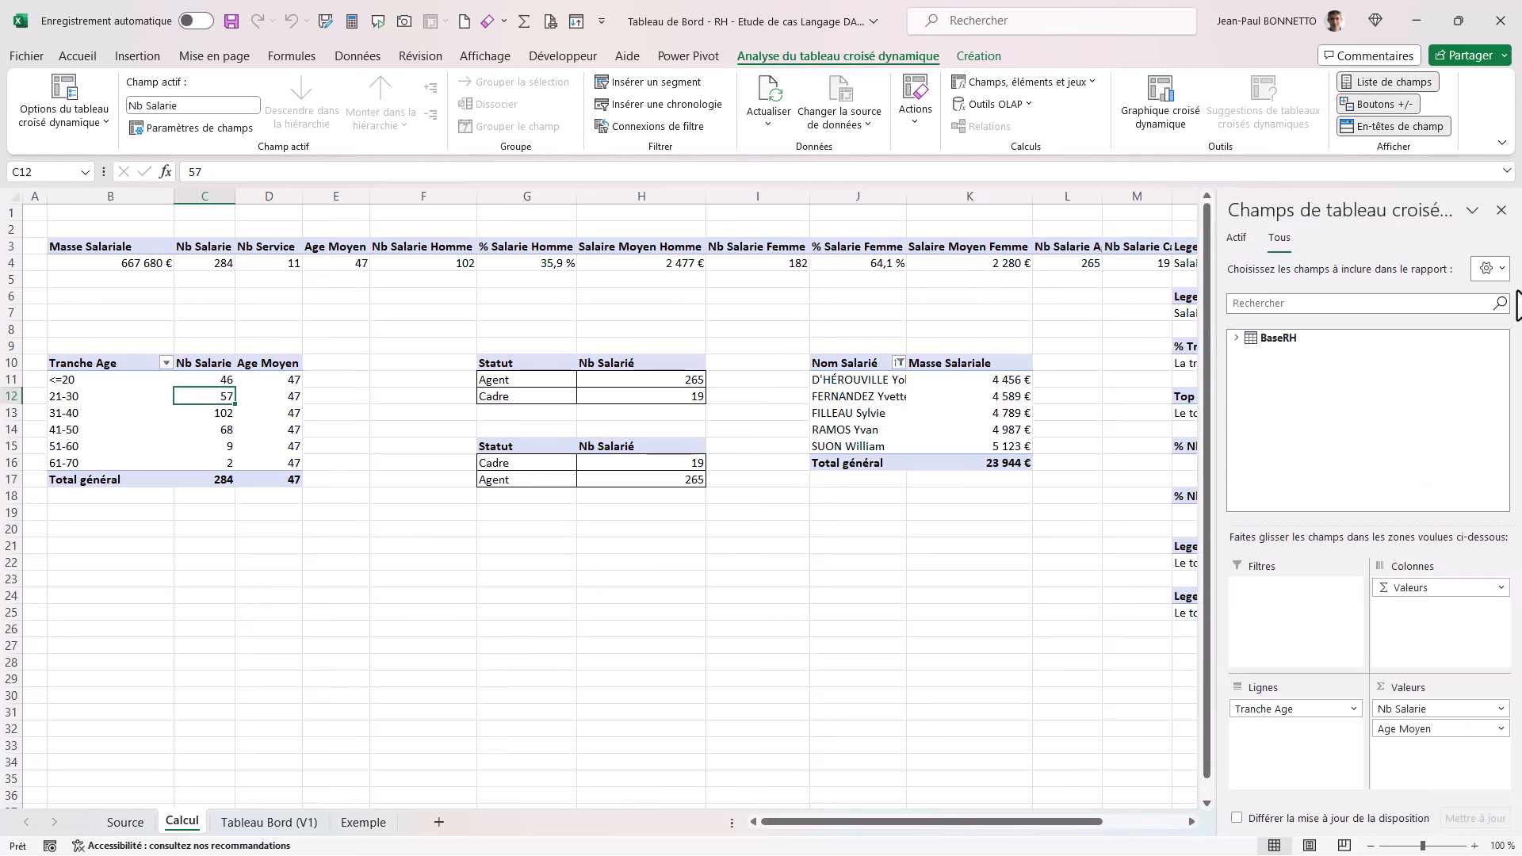
{"action": "left_click", "coordinate": [1235, 337]}
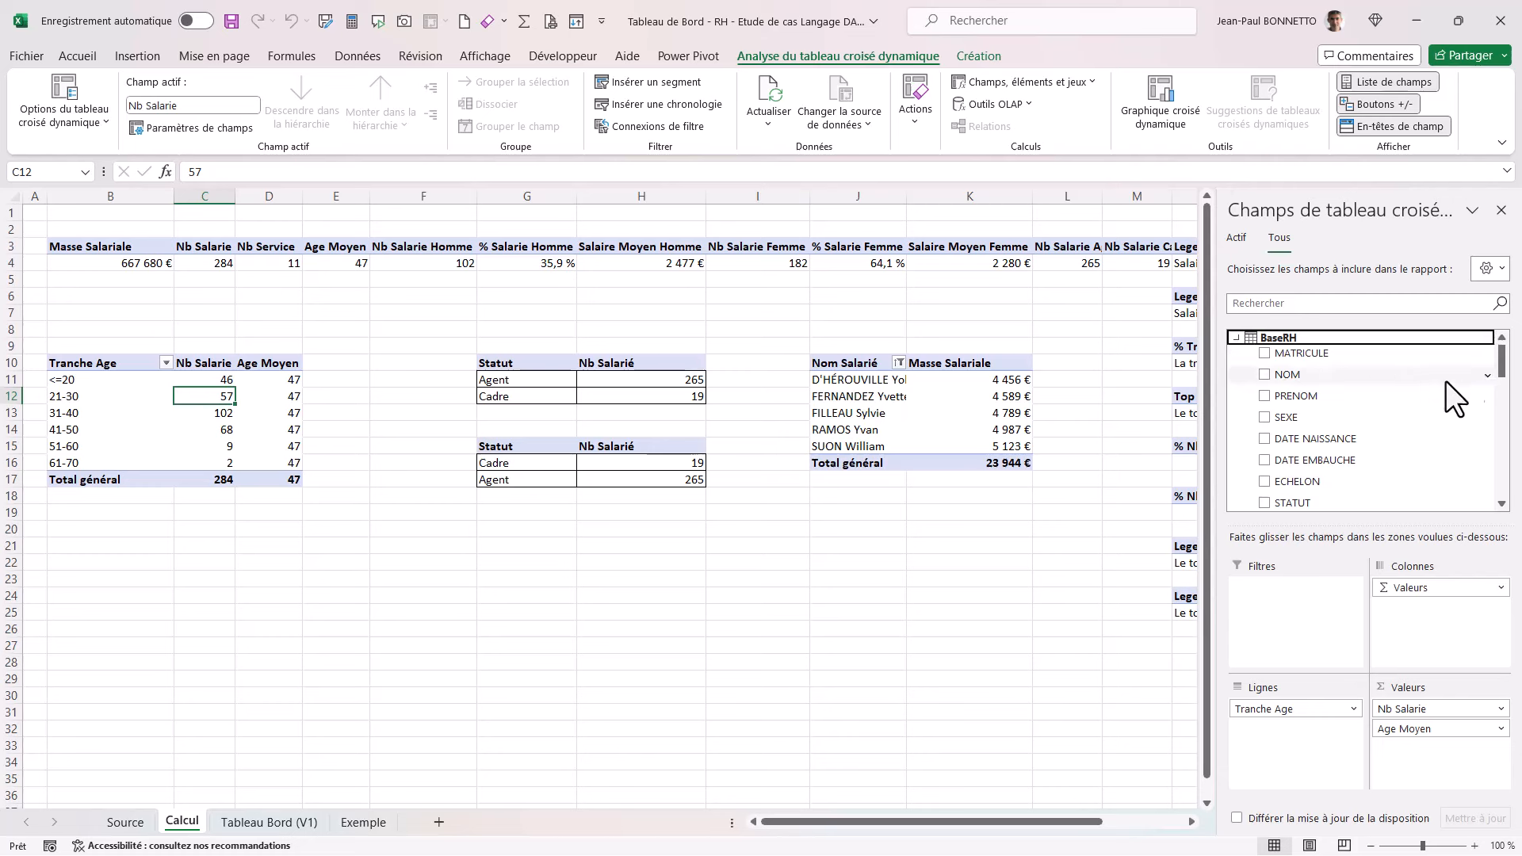
{"action": "left_click_drag", "start_coordinate": [1501, 364], "coordinate": [1457, 763]}
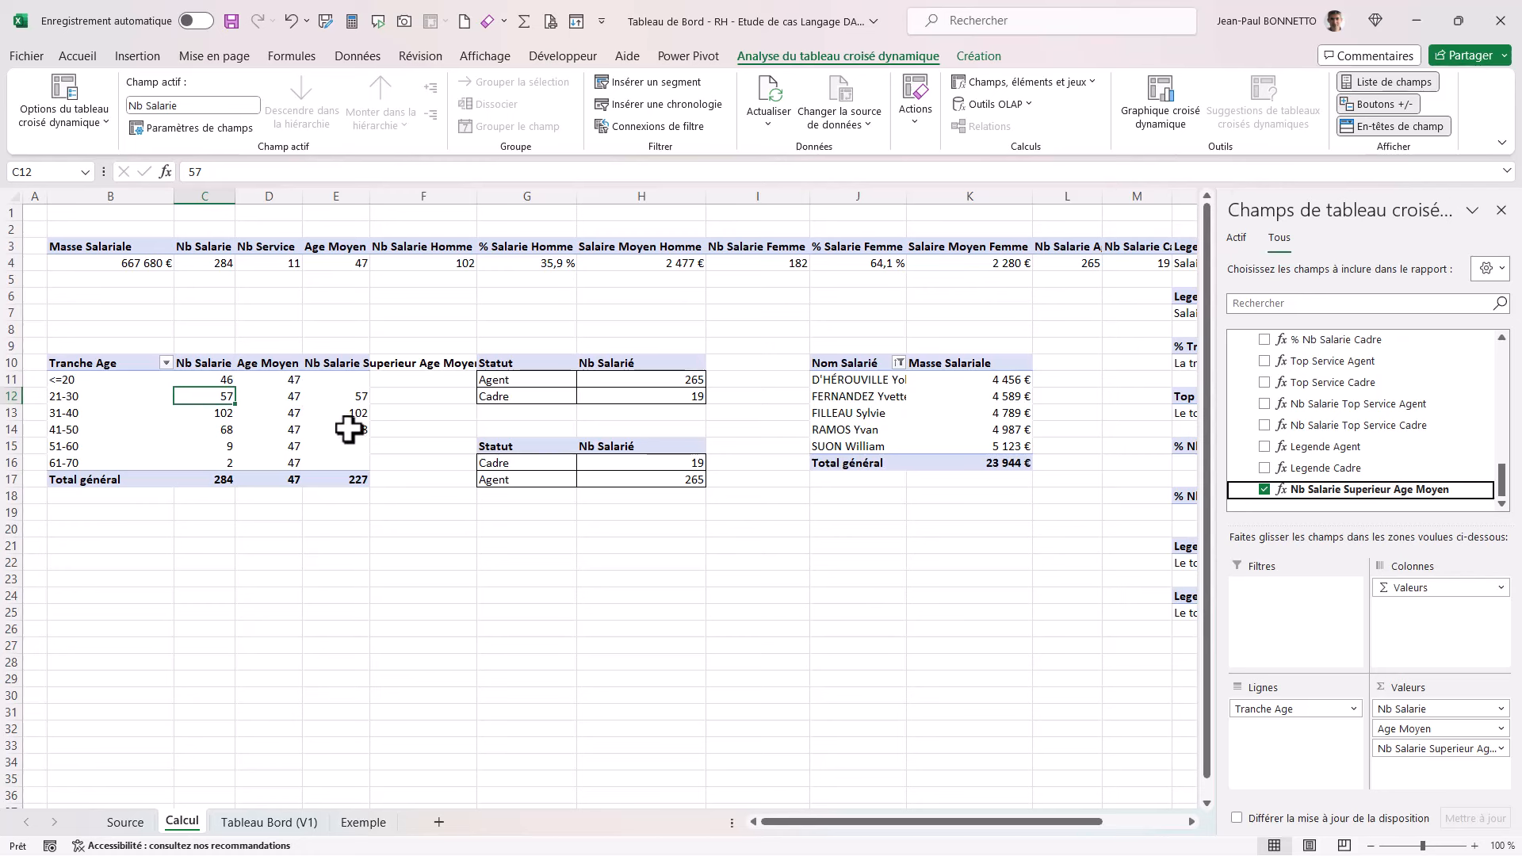
Step: Change the Age Moyen series of the Tranche âge chart on the Tableau Bord (V1) sheet to the Courbe chart type
{"action": "left_click", "coordinate": [287, 824]}
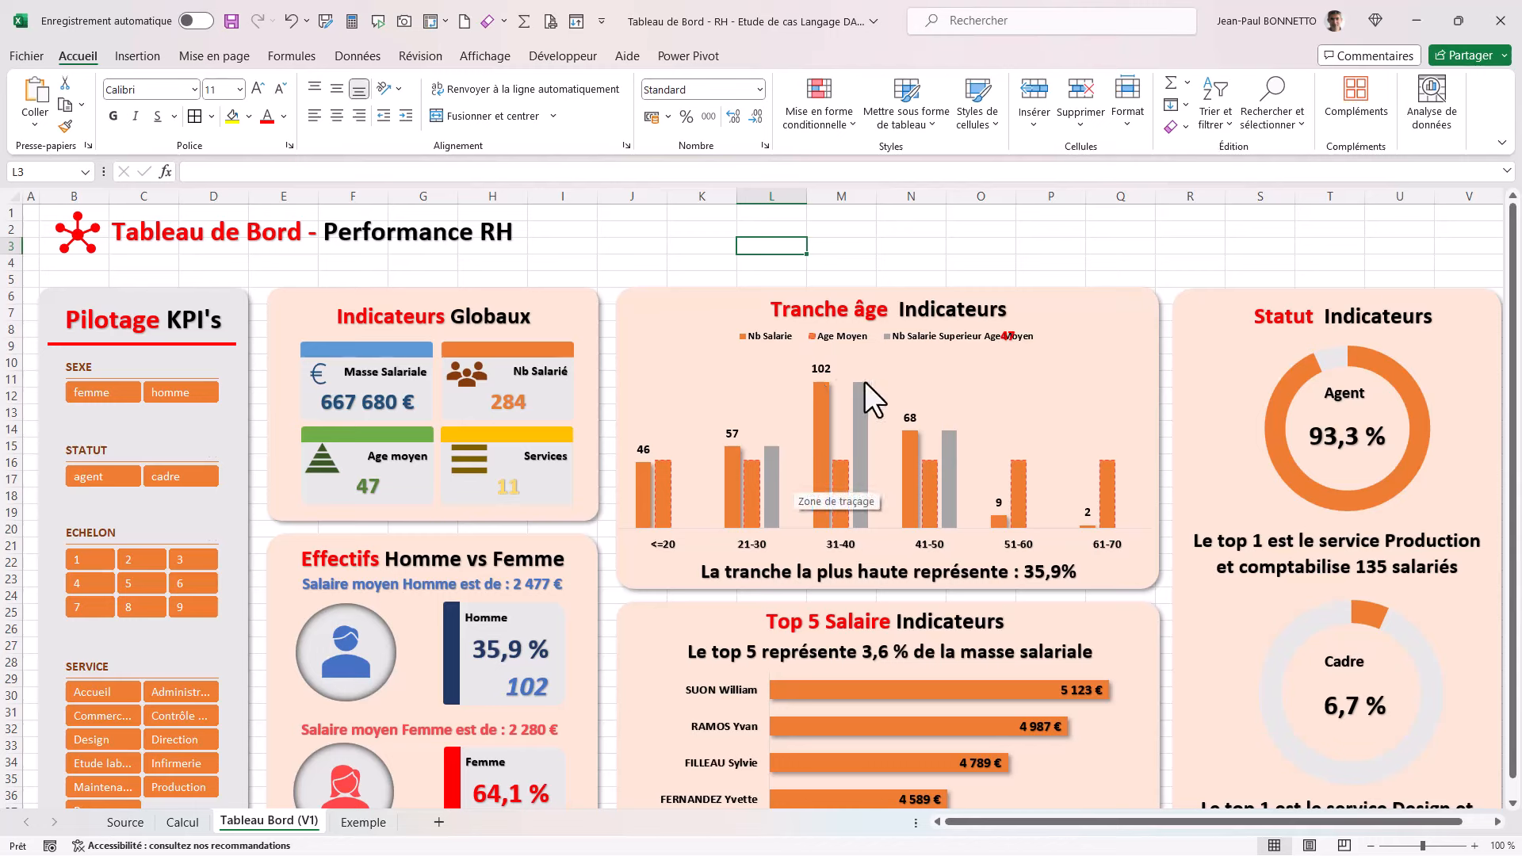
{"action": "left_click", "coordinate": [839, 483]}
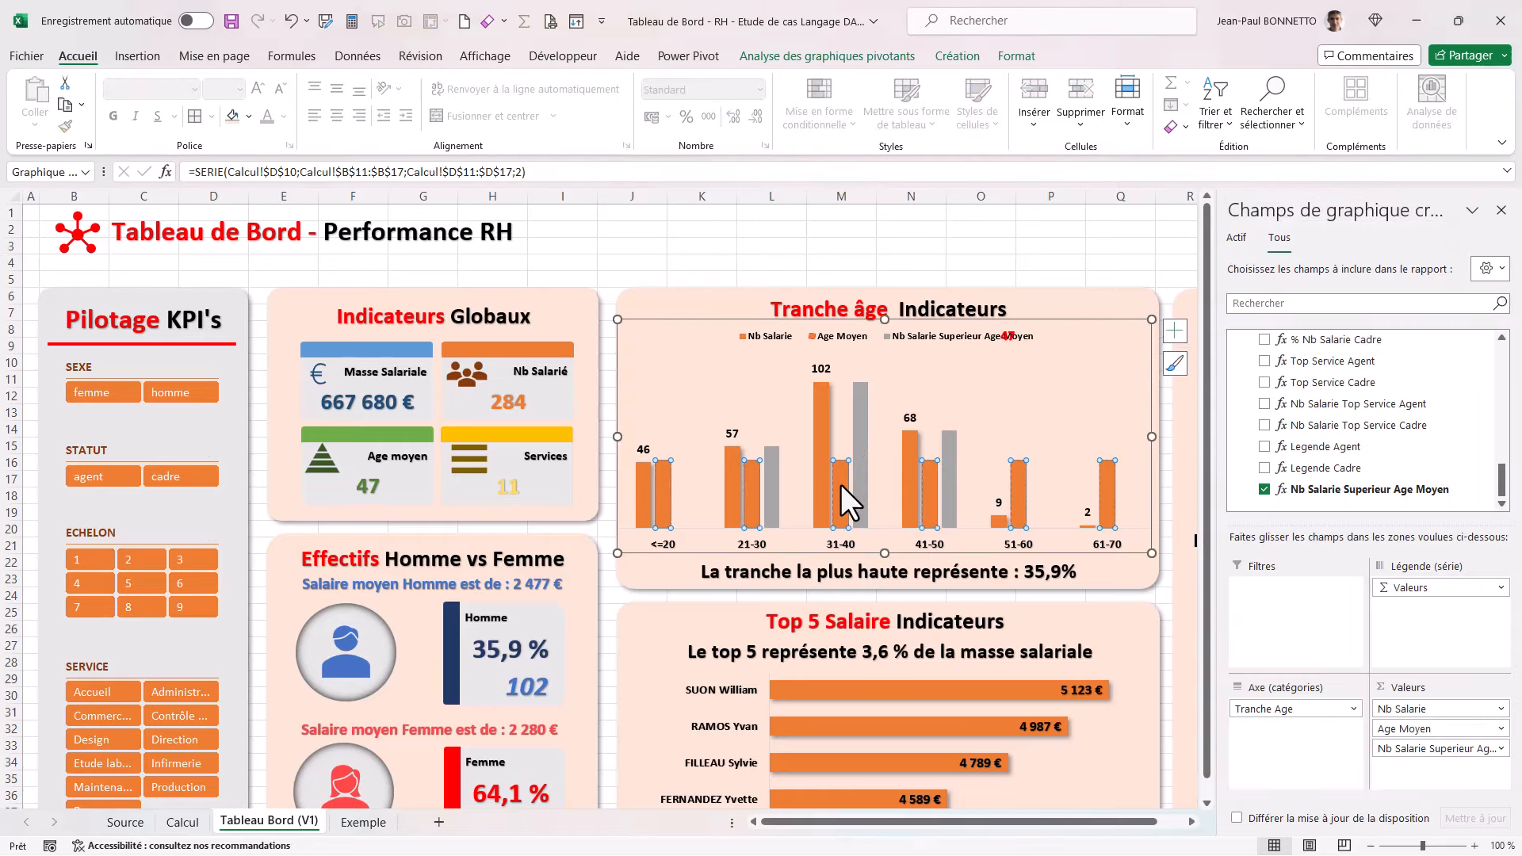
{"action": "right_click", "coordinate": [840, 484]}
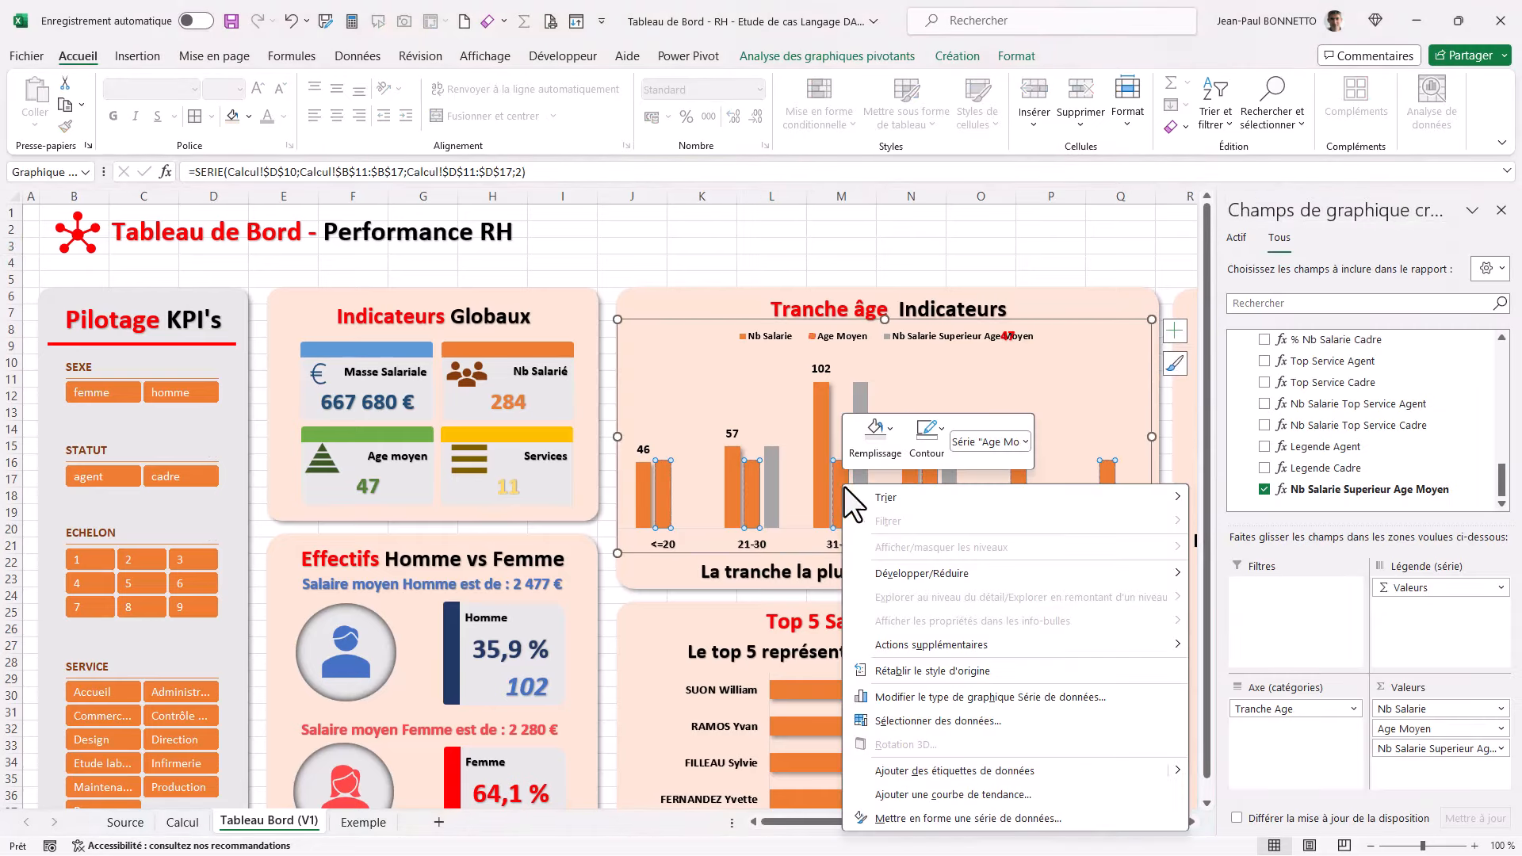
{"action": "left_click", "coordinate": [981, 694]}
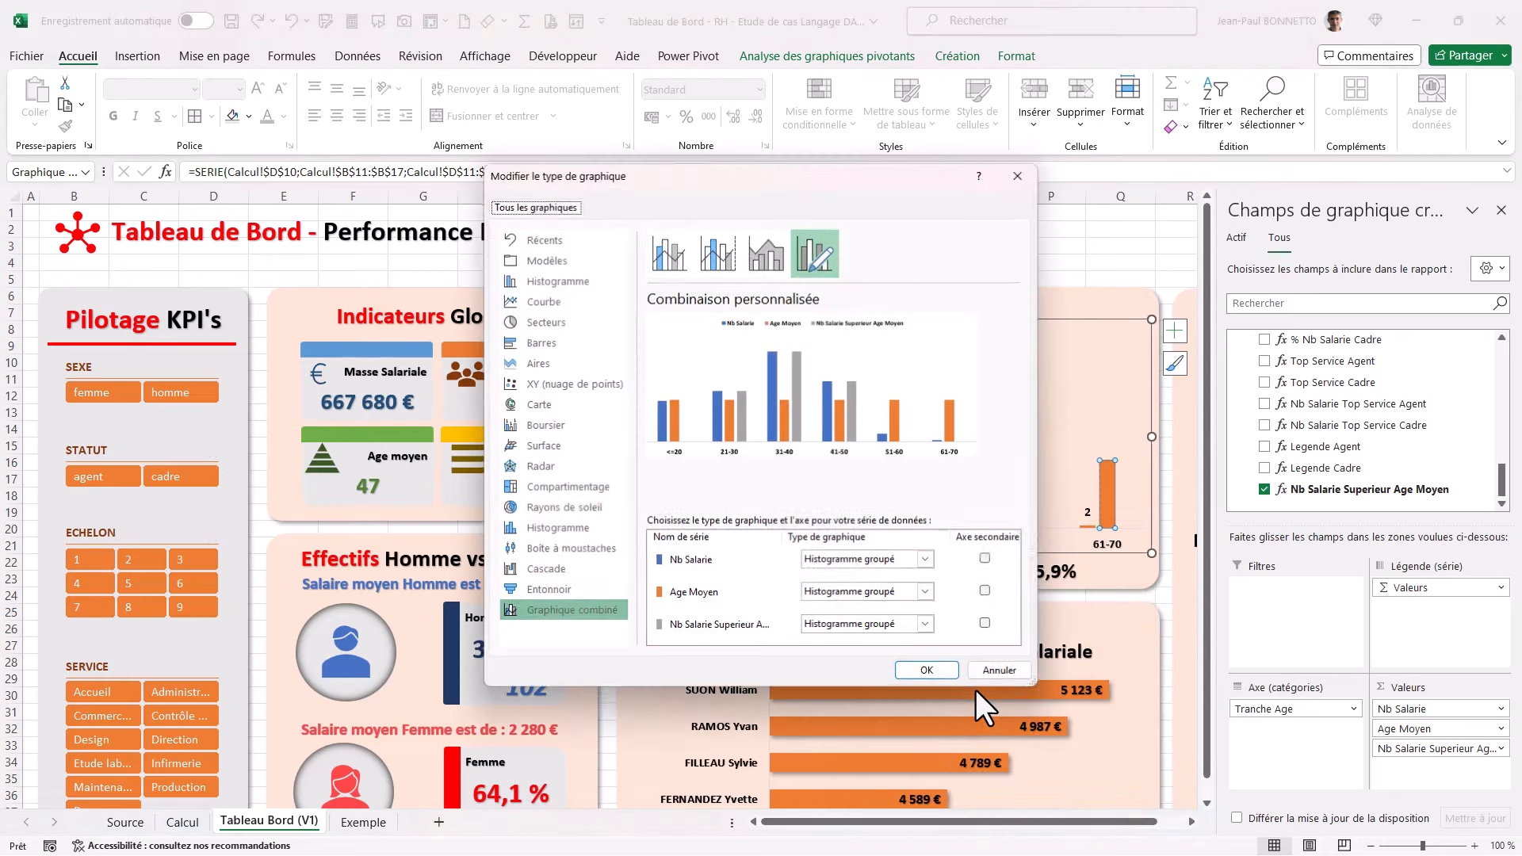
{"action": "left_click", "coordinate": [927, 592]}
{"action": "left_click", "coordinate": [830, 414]}
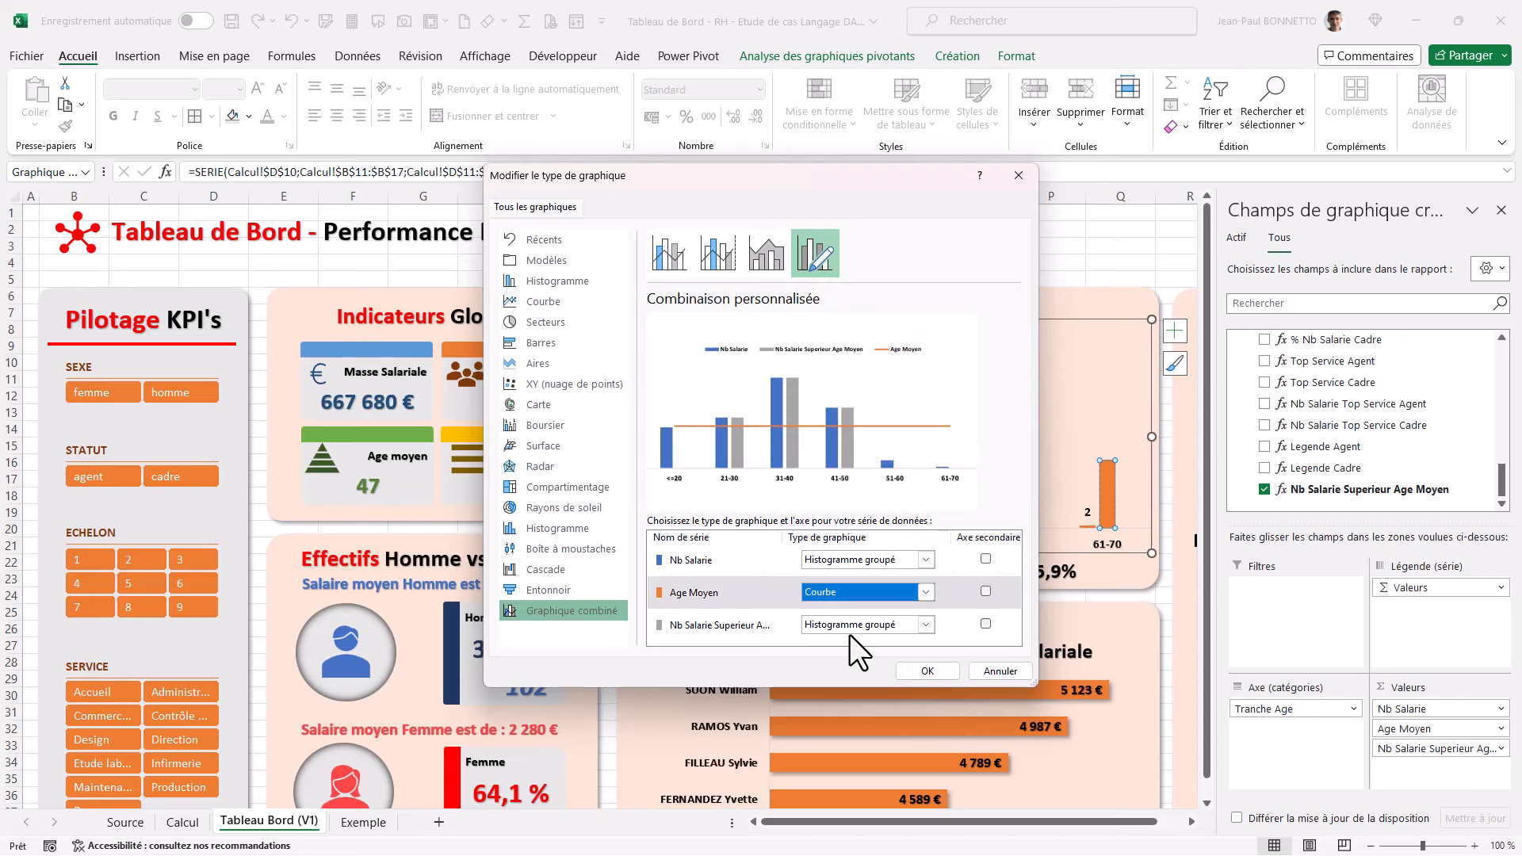
{"action": "left_click", "coordinate": [929, 671]}
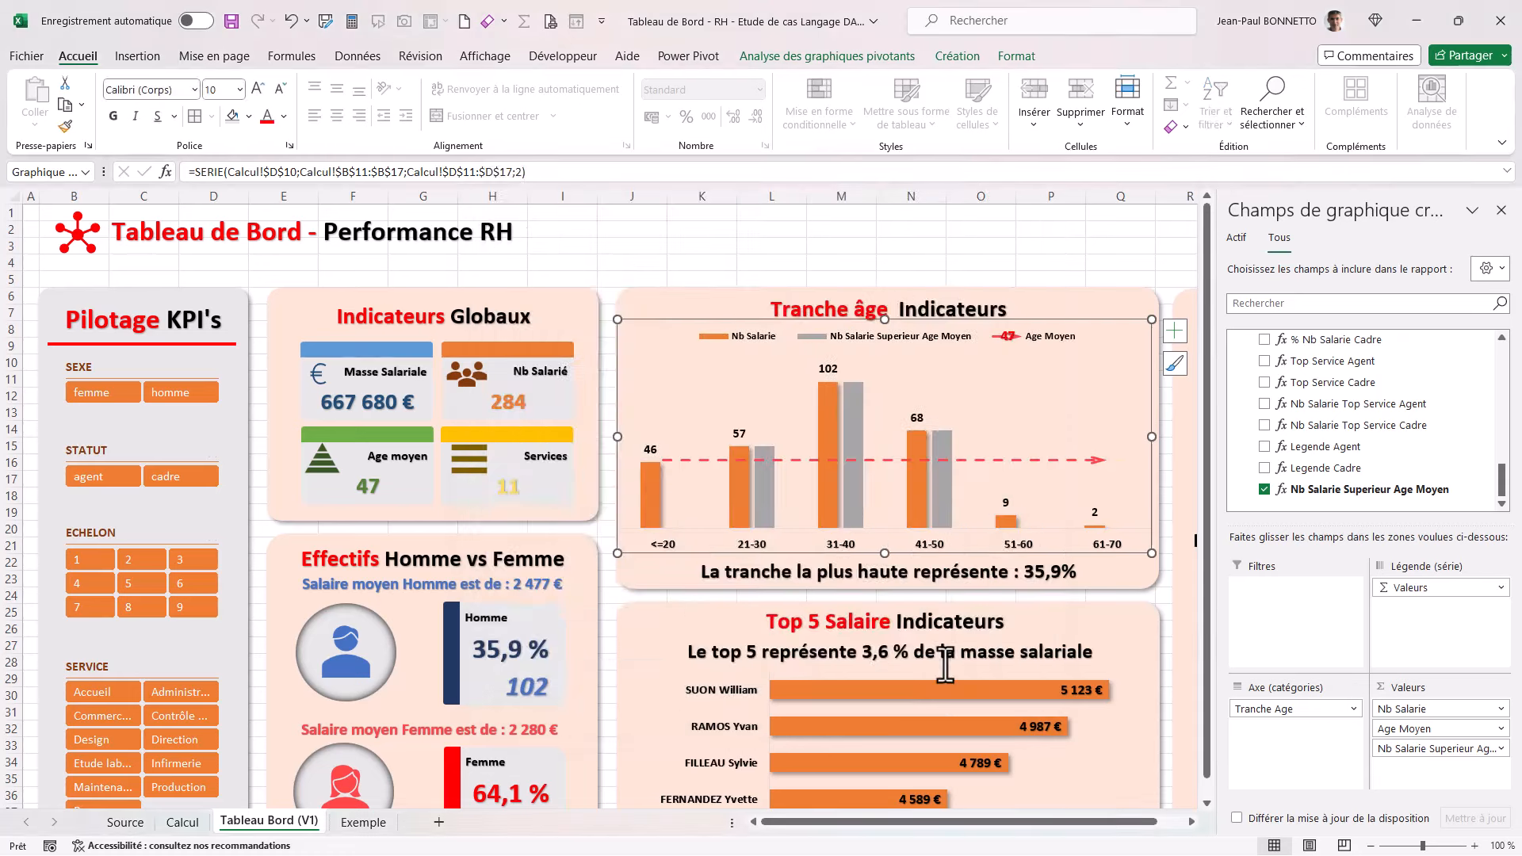
{"action": "mouse_move", "coordinate": [849, 407]}
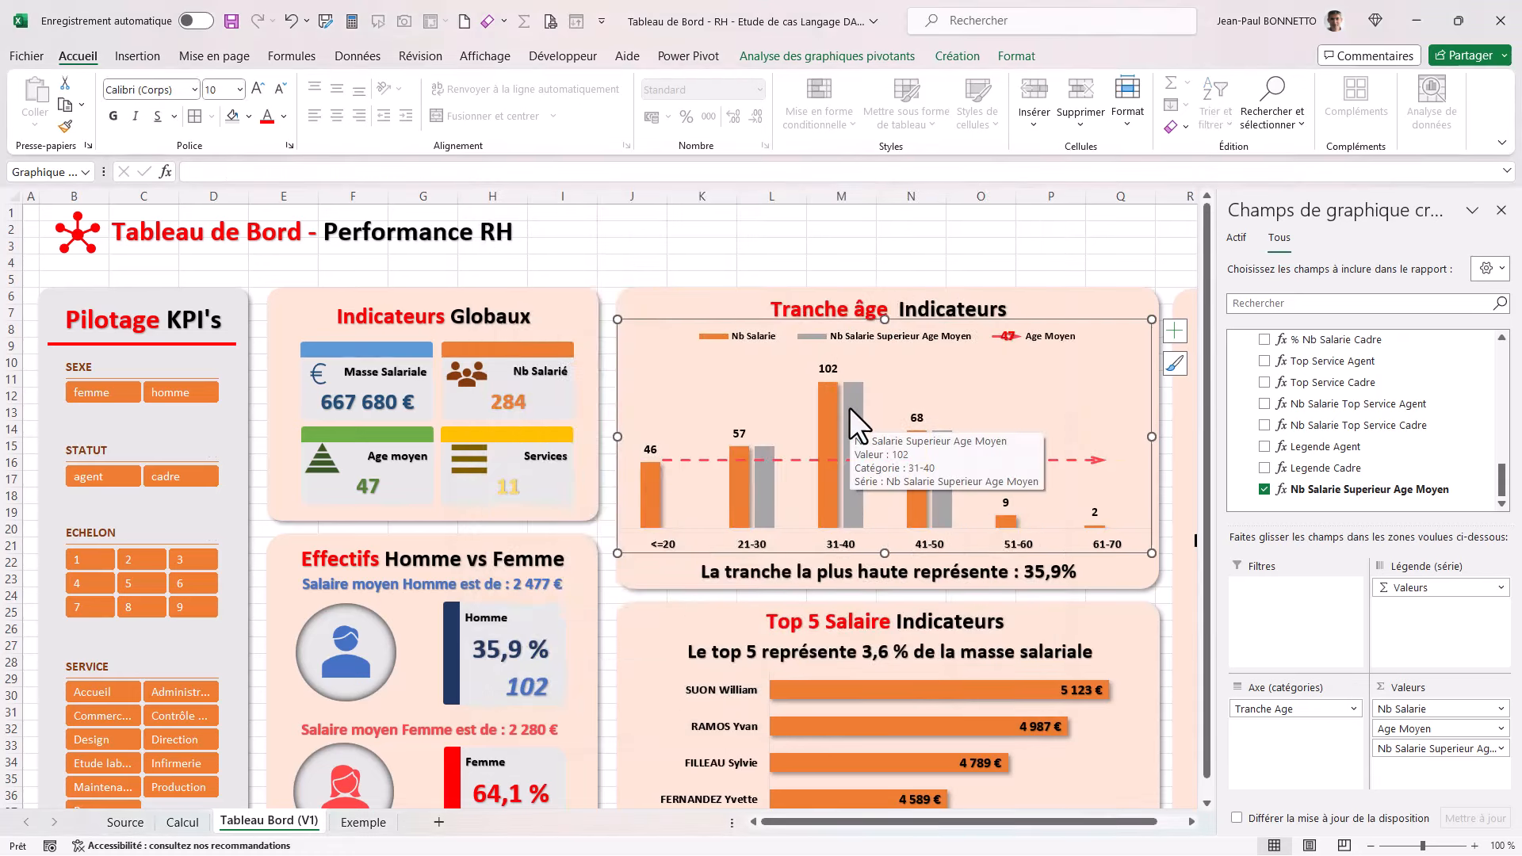